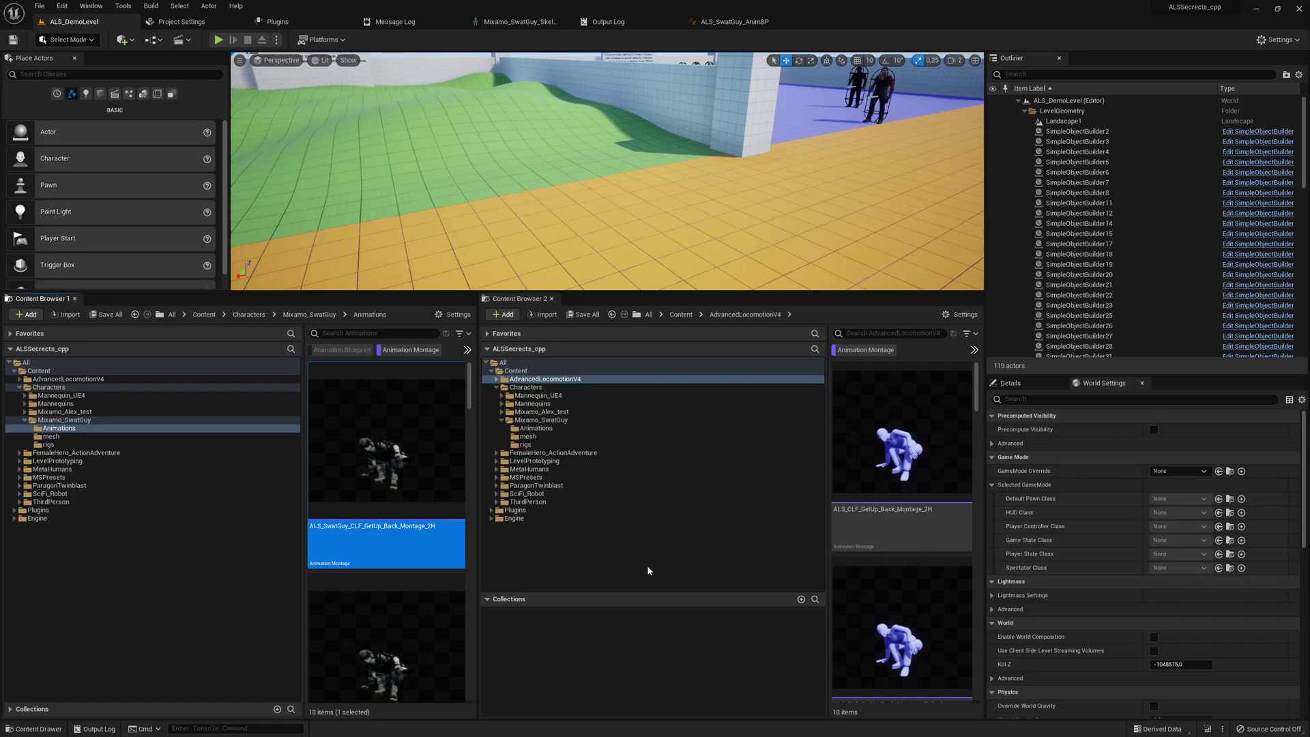
Select the original ALS_CLF_GetUp_Back_Montage_2H and compare the SwatGuy and AdvancedLocomotionV4 montage lists in temporarily enlarged asset views.
left_click(907, 456)
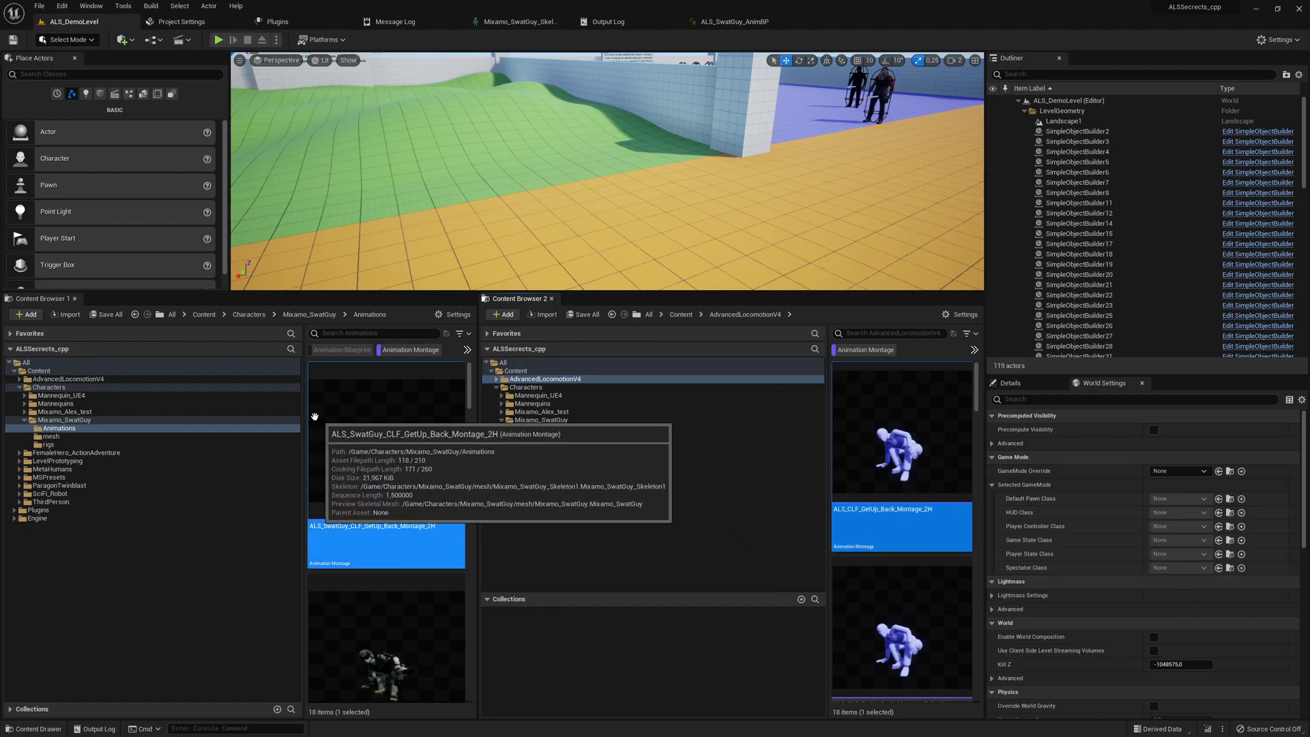
left_click_drag(302, 396, 146, 401)
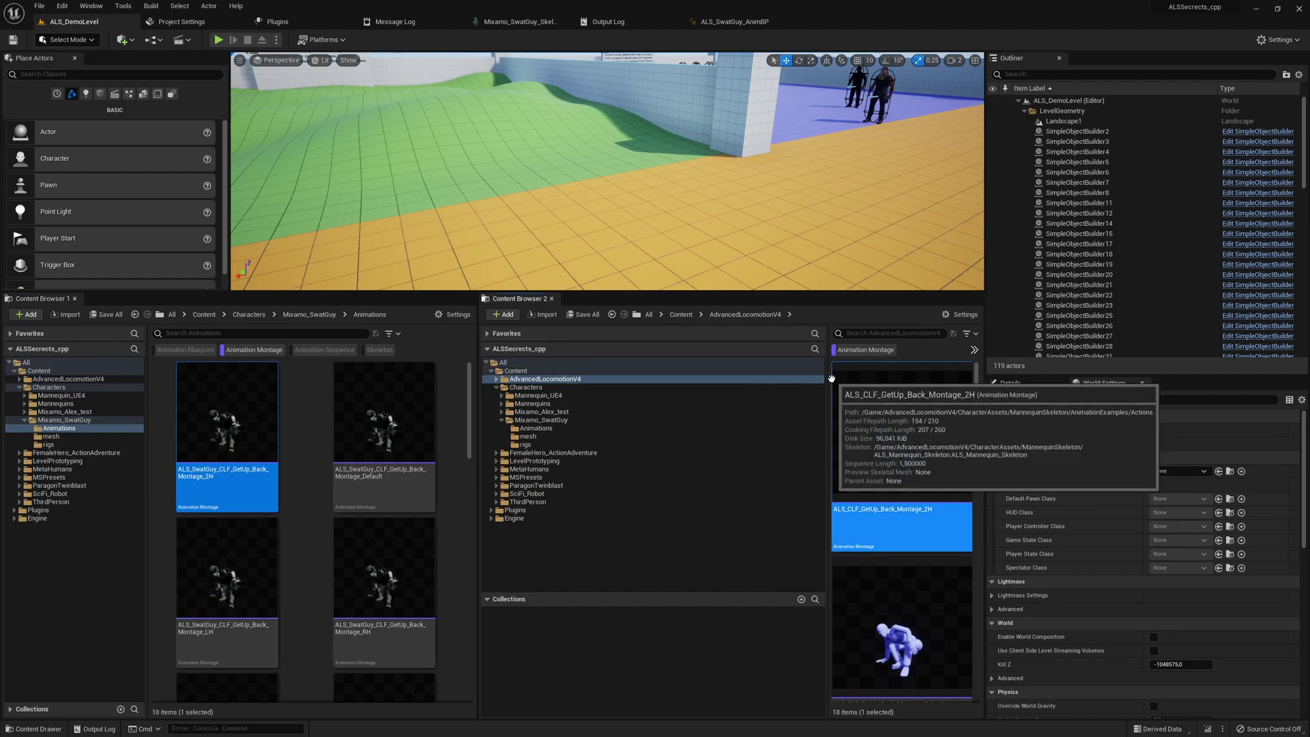
left_click_drag(826, 380, 686, 393)
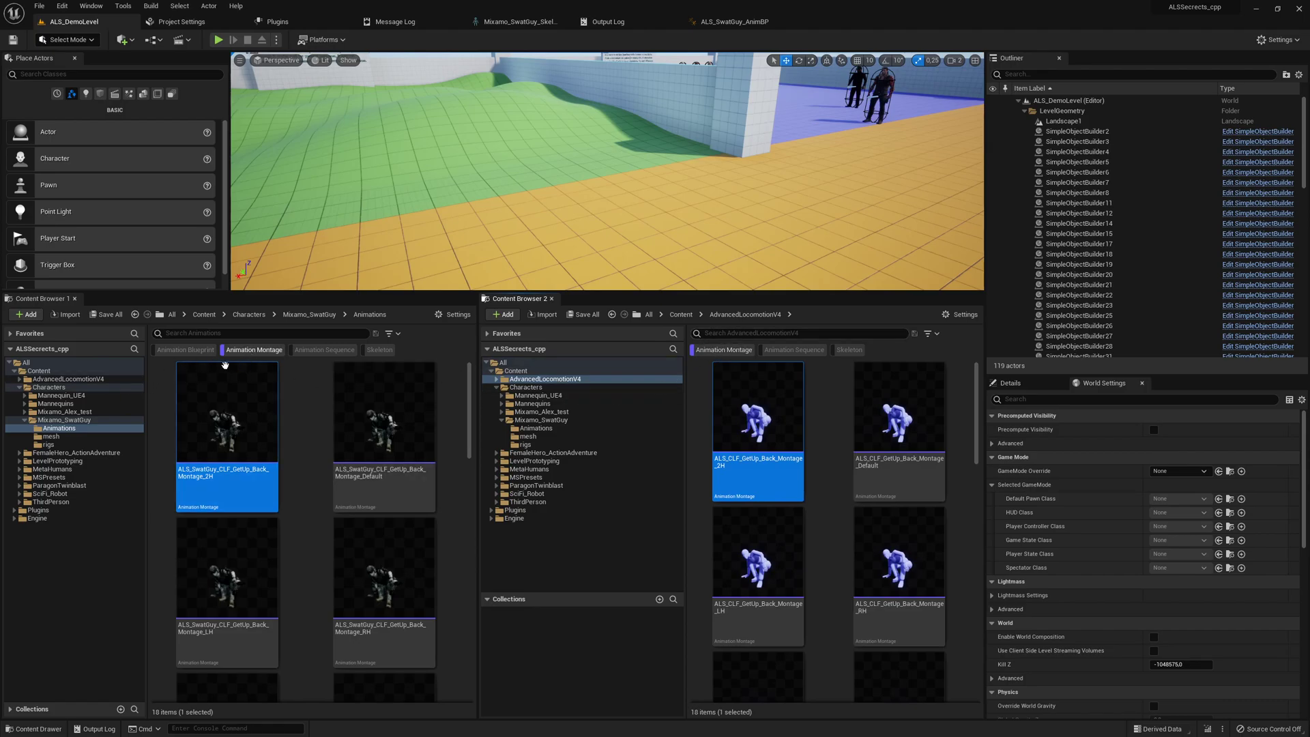
left_click_drag(147, 393, 315, 392)
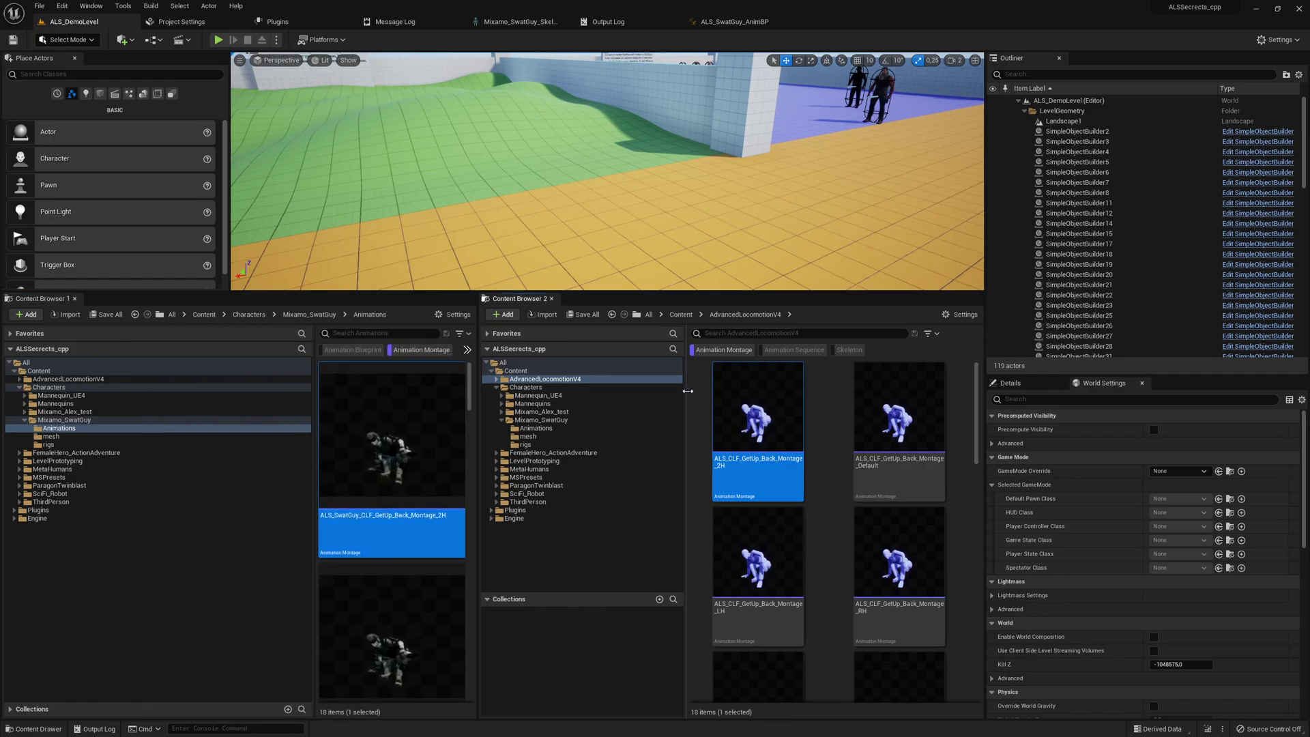
left_click_drag(687, 391, 815, 401)
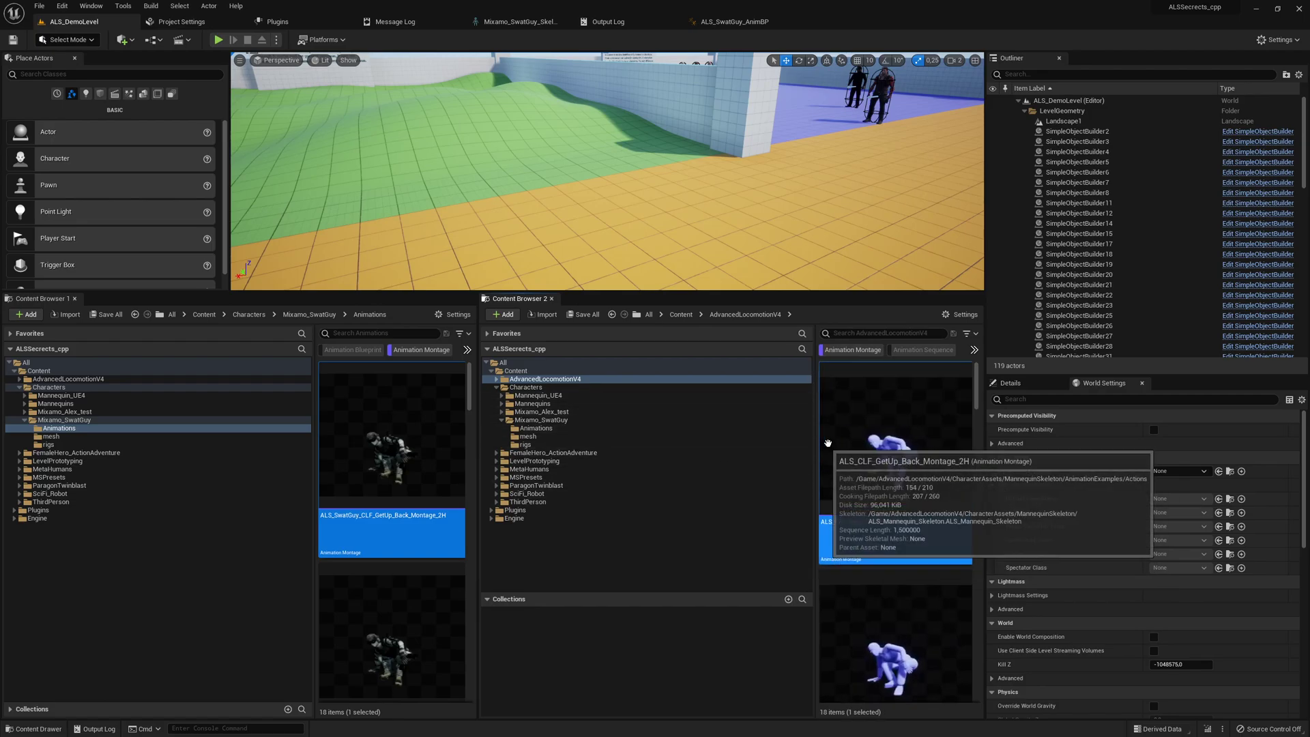
Copy the anim montage curves from ALS_CLF_GetUp_Back_Montage_2H into ALS_SwatGuy_CLF_GetUp_Back_Montage_2H with the scripted Copy Anim Montage Curves action.
key("F2")
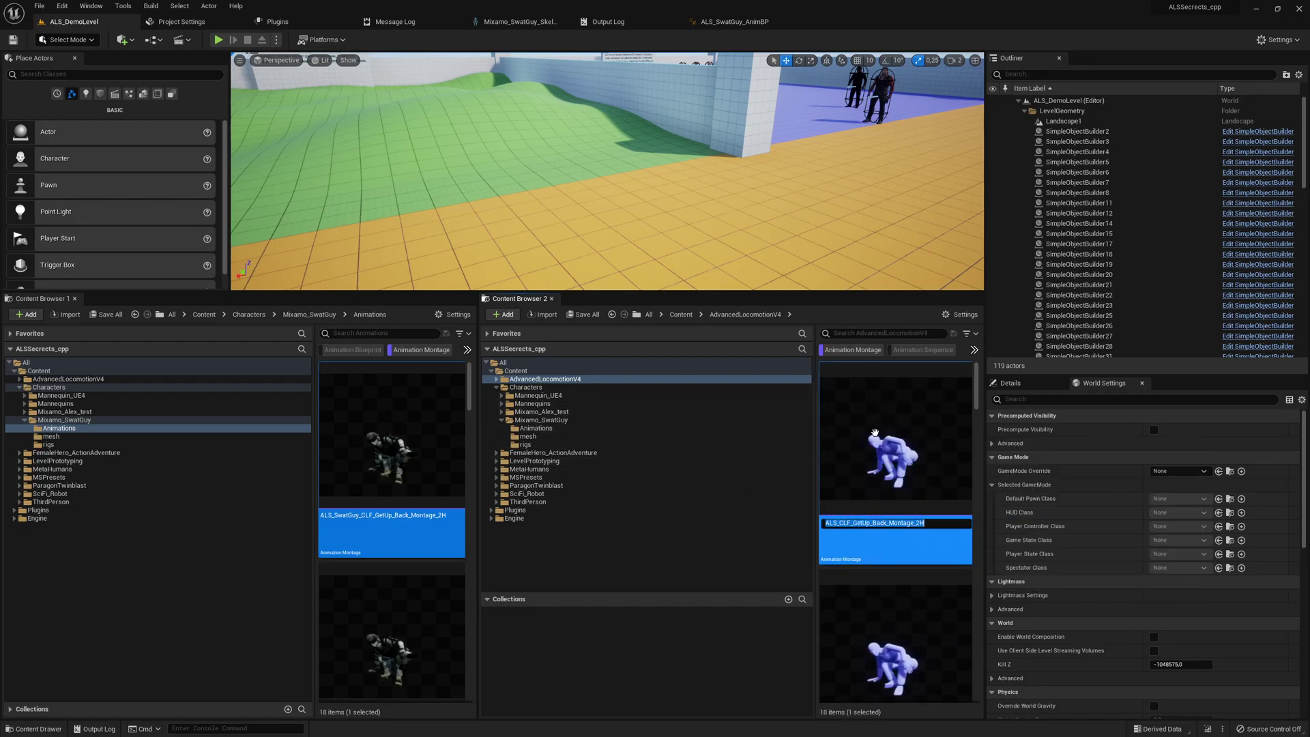
key("Escape")
right_click(389, 420)
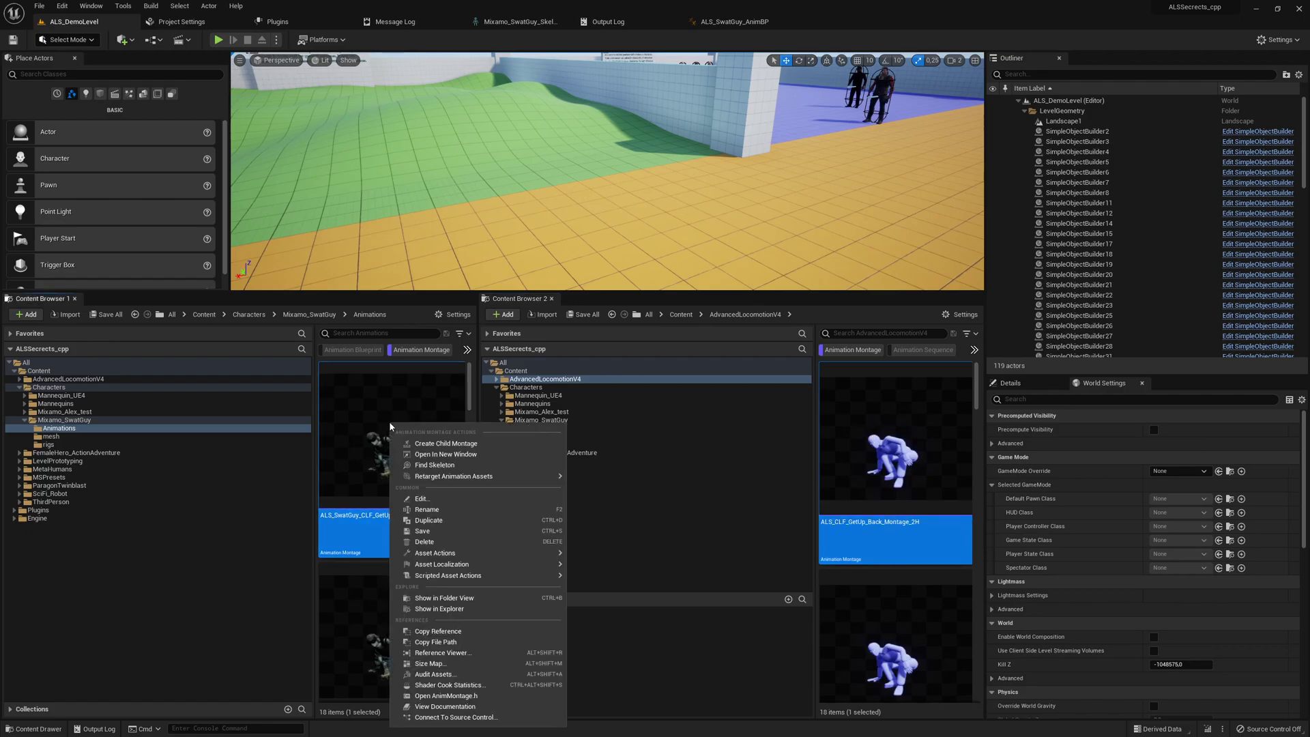
mouse_move(434, 580)
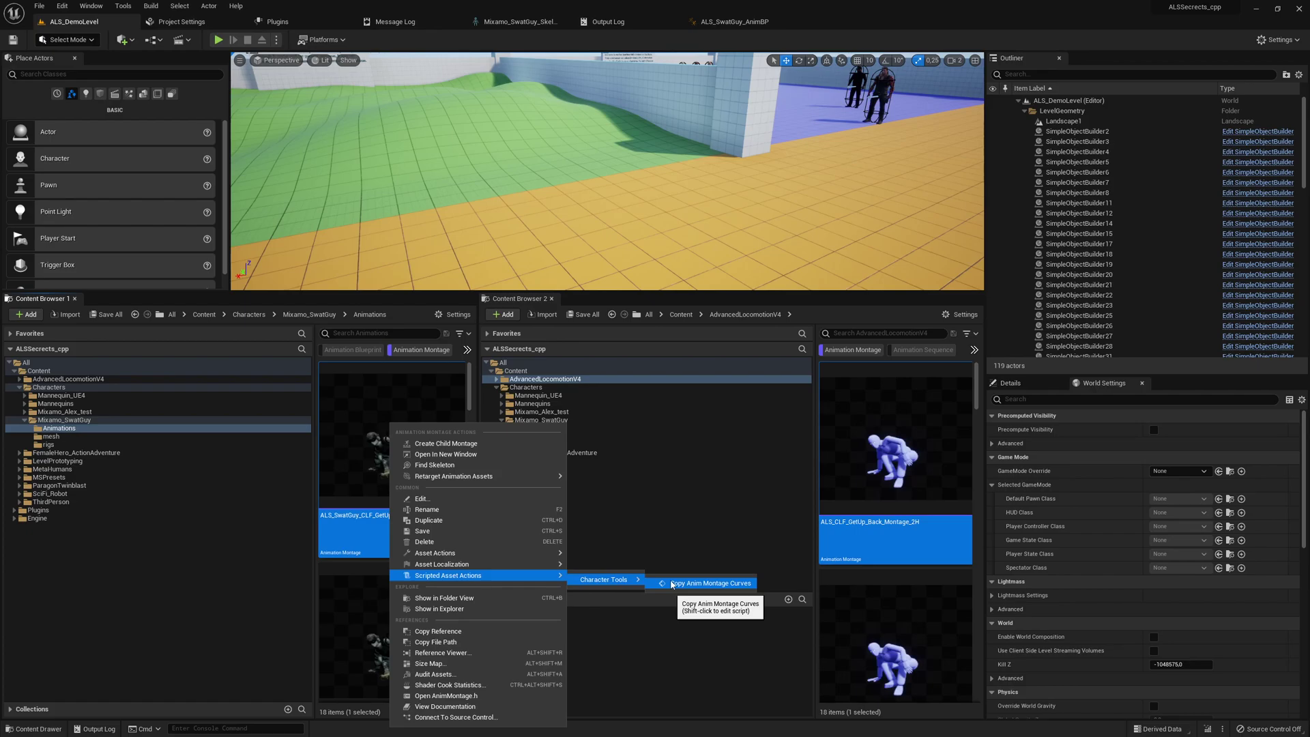
left_click(672, 583)
left_click(693, 352)
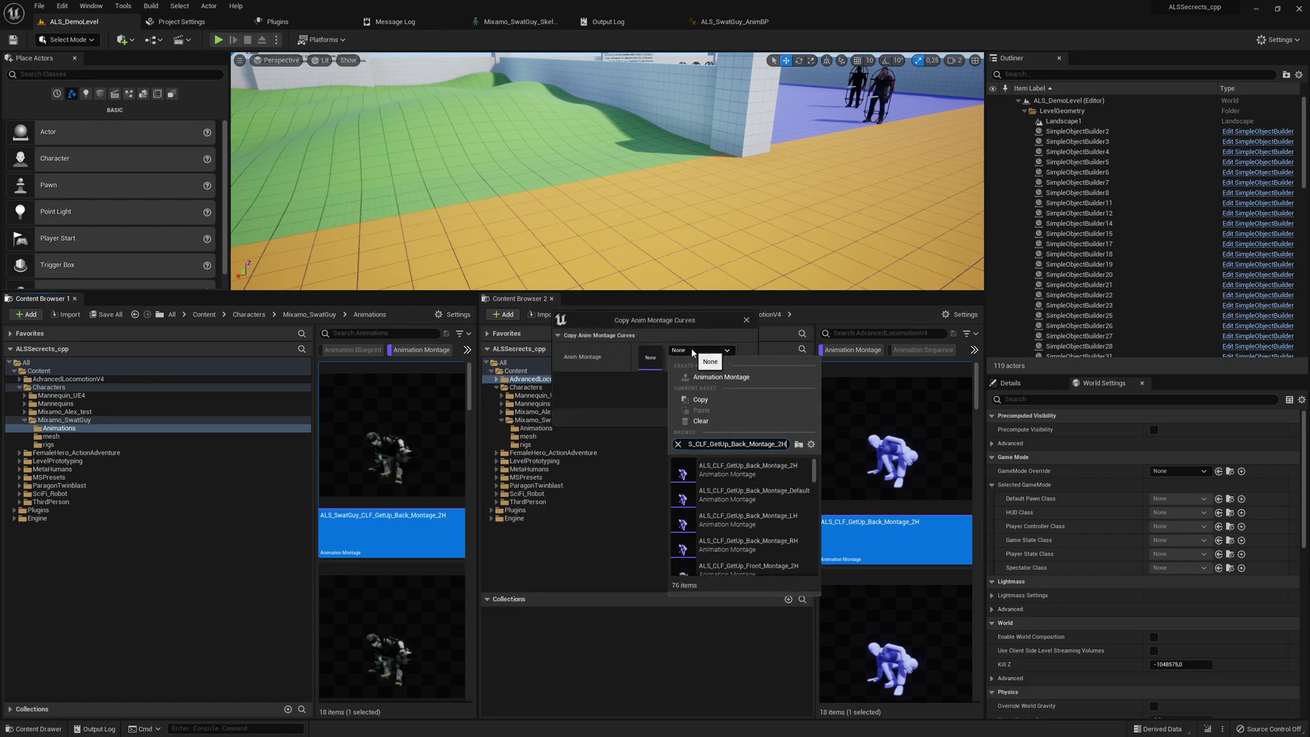
left_click(723, 477)
left_click(694, 419)
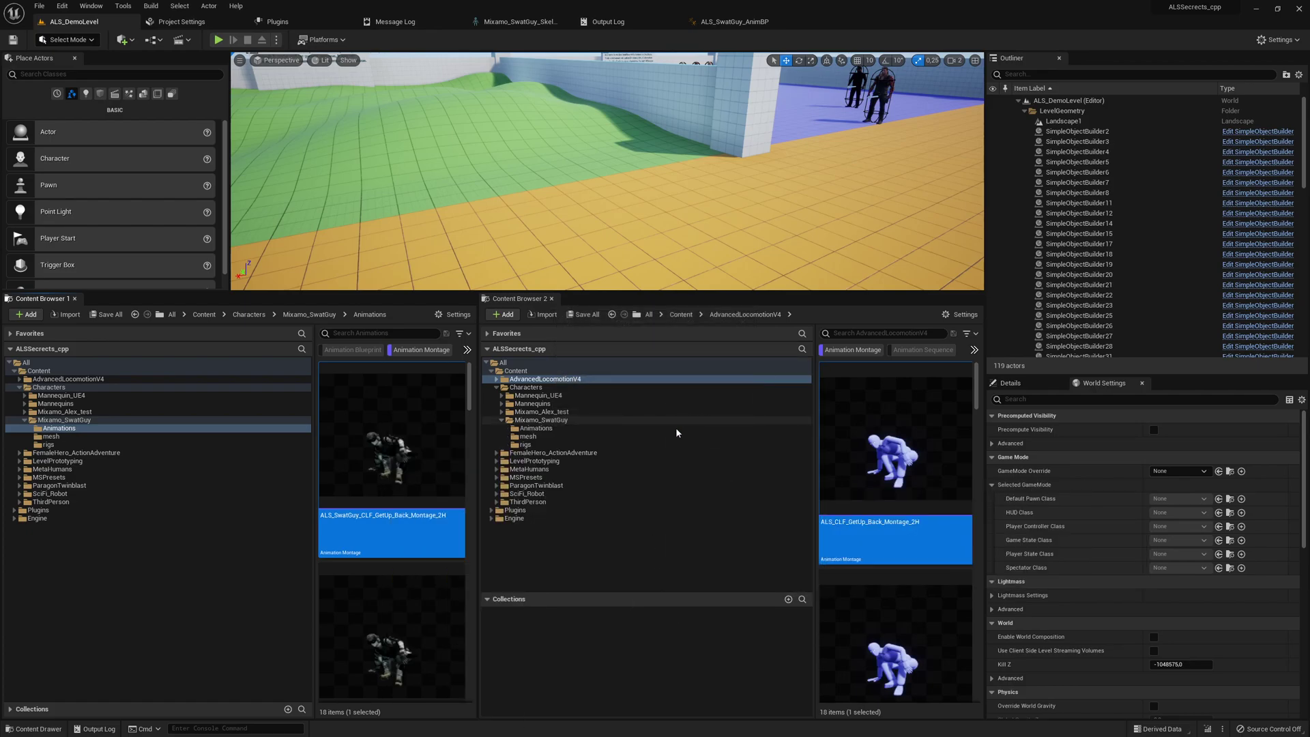
Run Copy Anim Montage Curves on ALS_SwatGuy_CLF_GetUp_Back_Montage_Default with ALS_CLF_GetUp_Back_Montage_Default as the source montage.
scroll(382, 559, "down", 1)
left_click(406, 532)
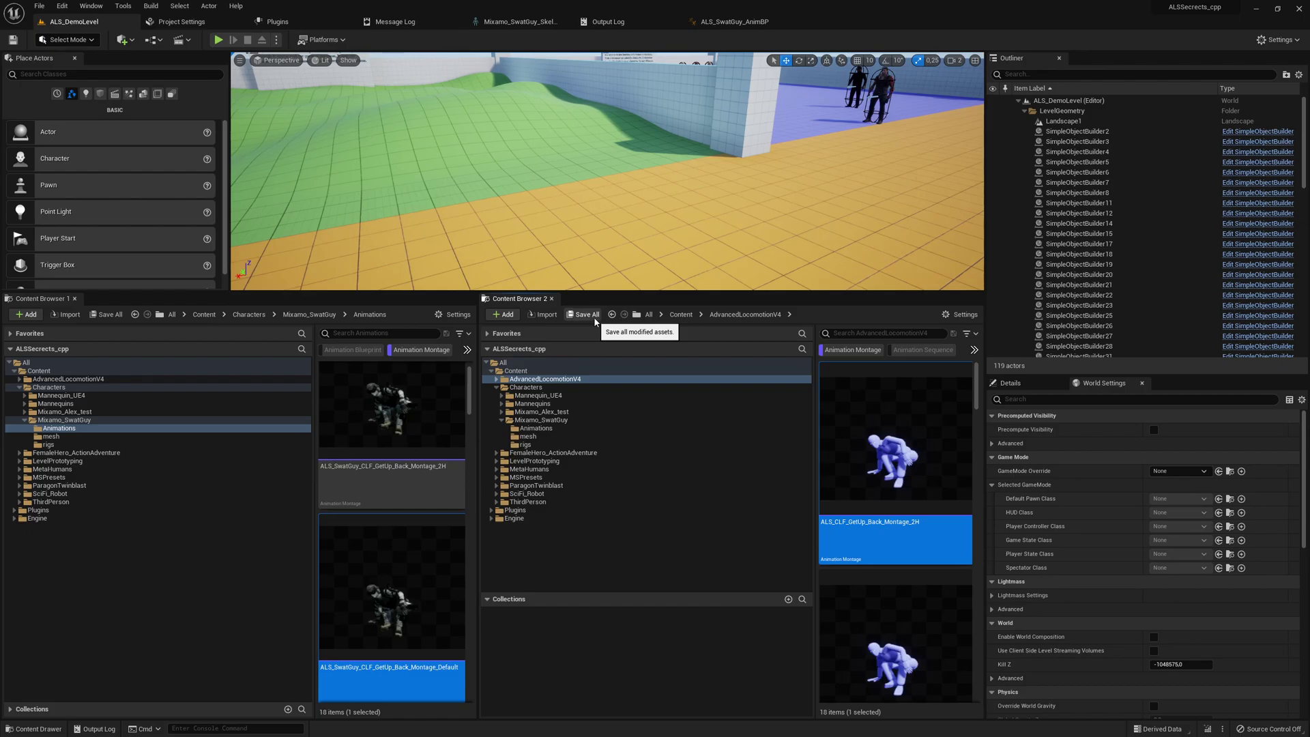
scroll(419, 550, "down", 1)
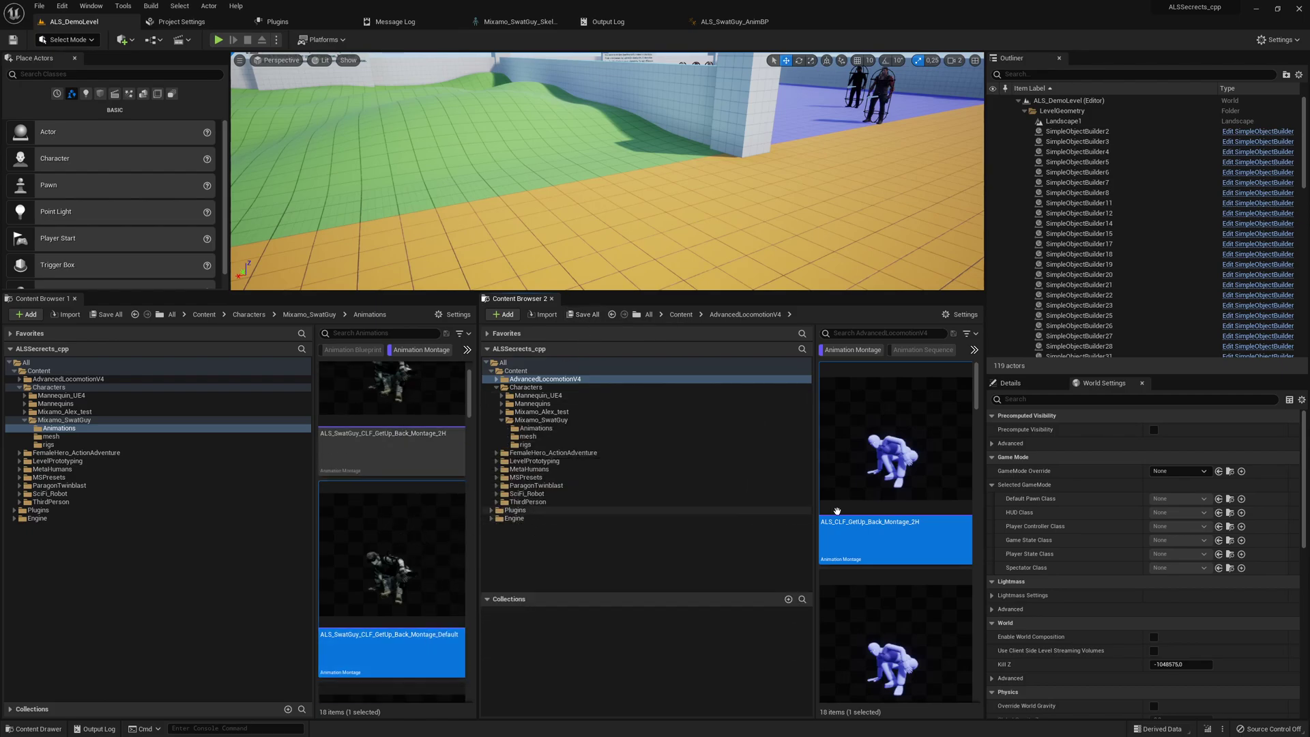
scroll(891, 513, "down", 2)
left_click(891, 514)
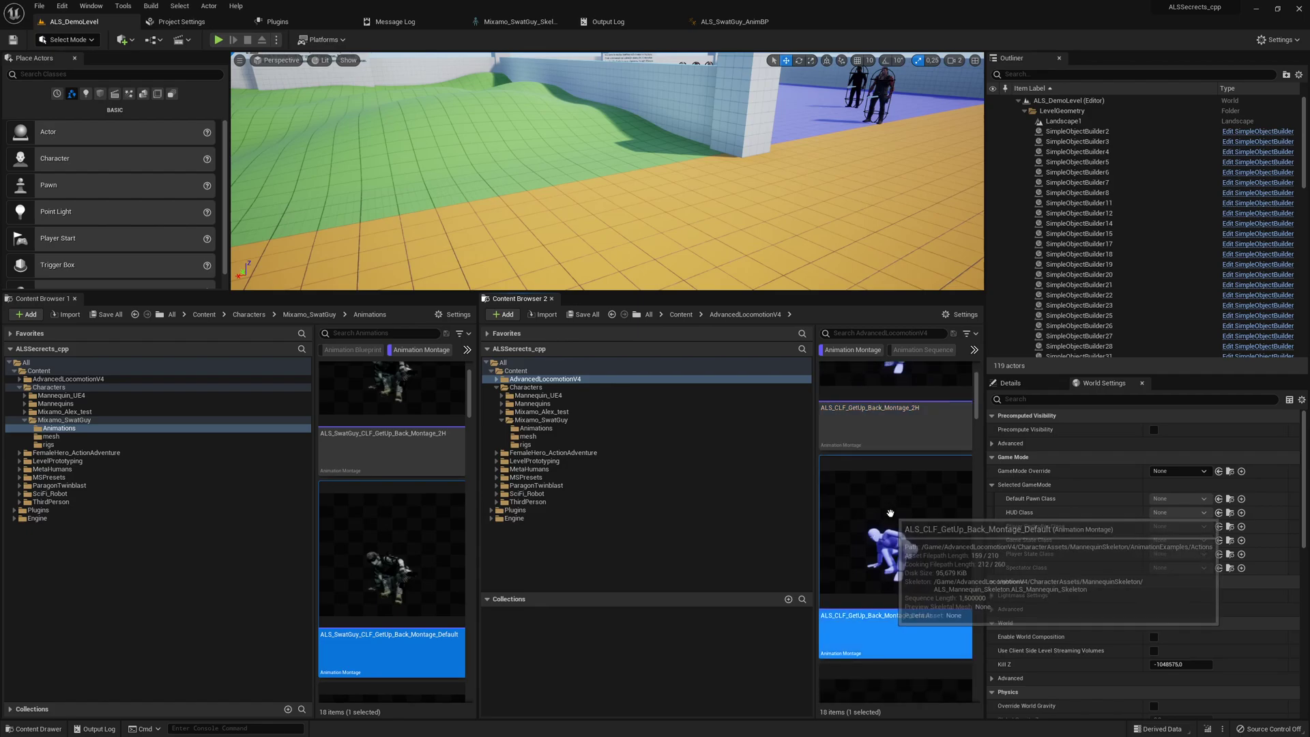
right_click(394, 545)
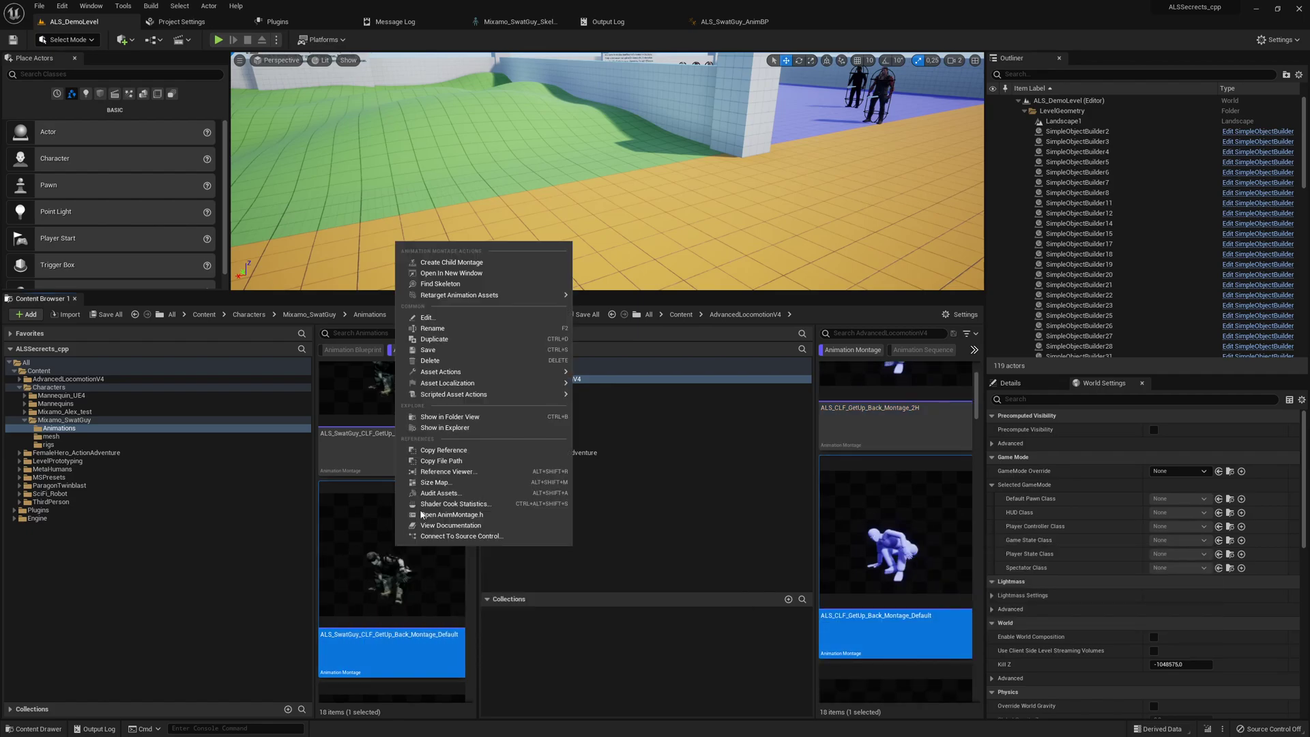
mouse_move(492, 395)
mouse_move(625, 401)
left_click(691, 403)
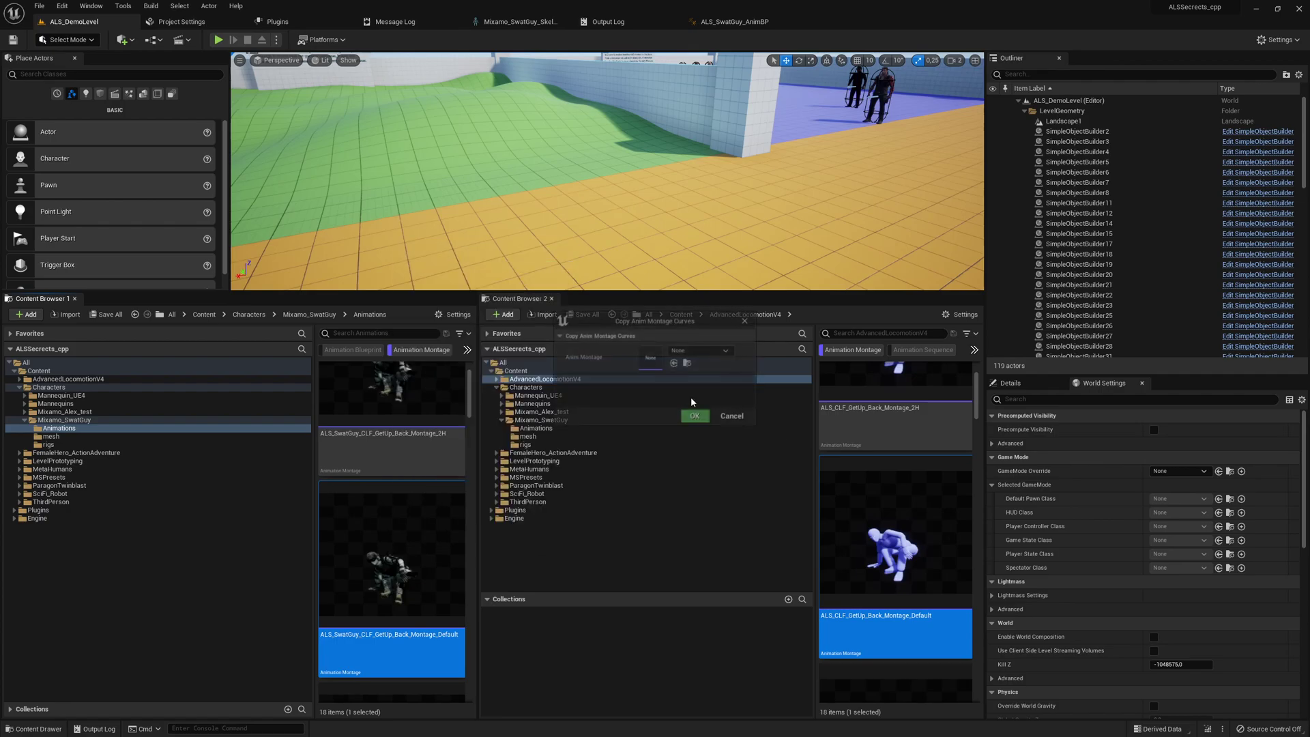
left_click(698, 350)
key("ctrl+v")
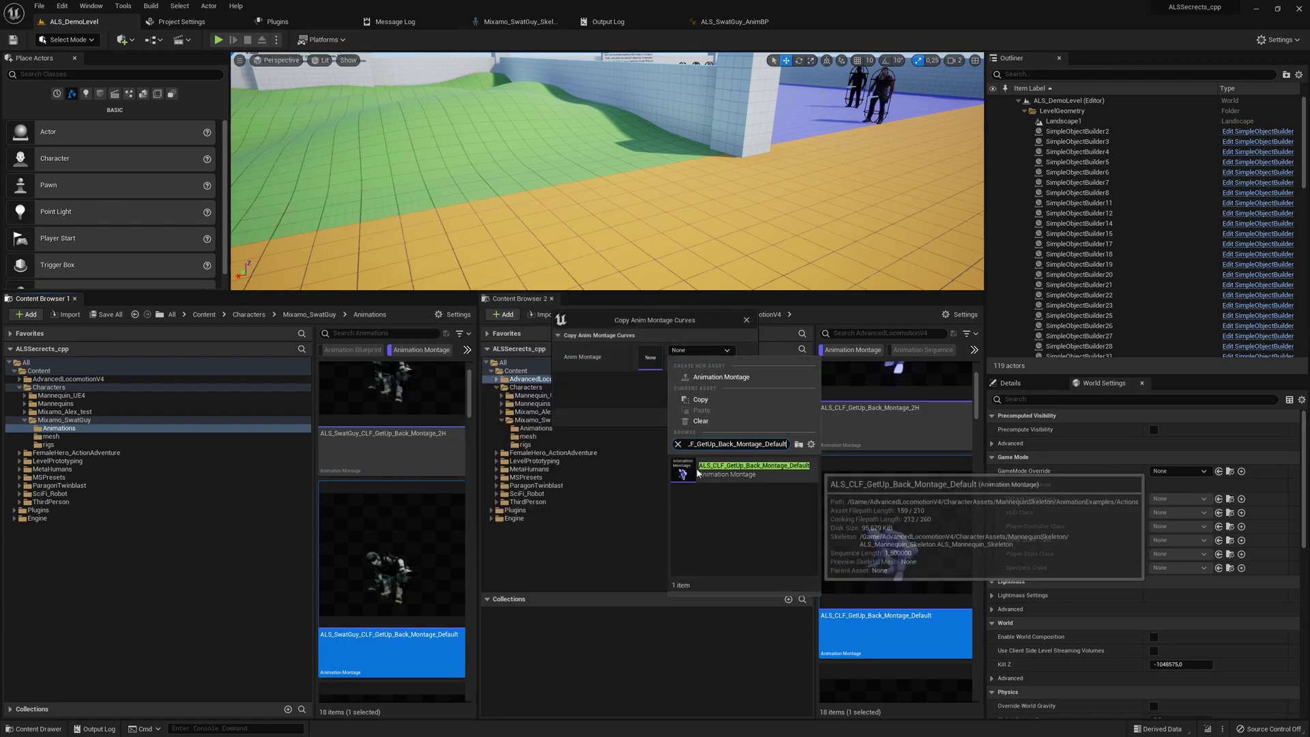
left_click(693, 466)
left_click(694, 417)
Run Copy Anim Montage Curves on ALS_SwatGuy_CLF_GetUp_Back_Montage_LH with ALS_CLF_GetUp_Back_Montage_LH as the source montage.
scroll(403, 580, "down", 5)
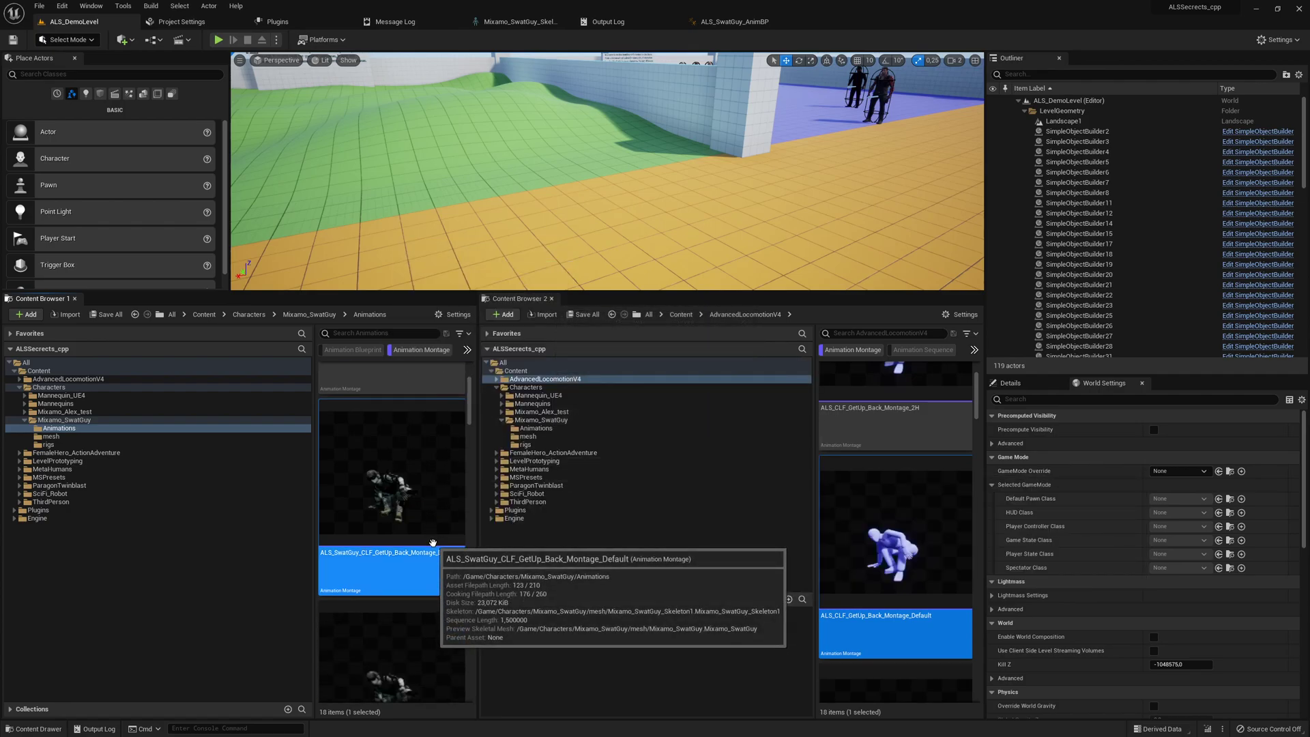
left_click(396, 595)
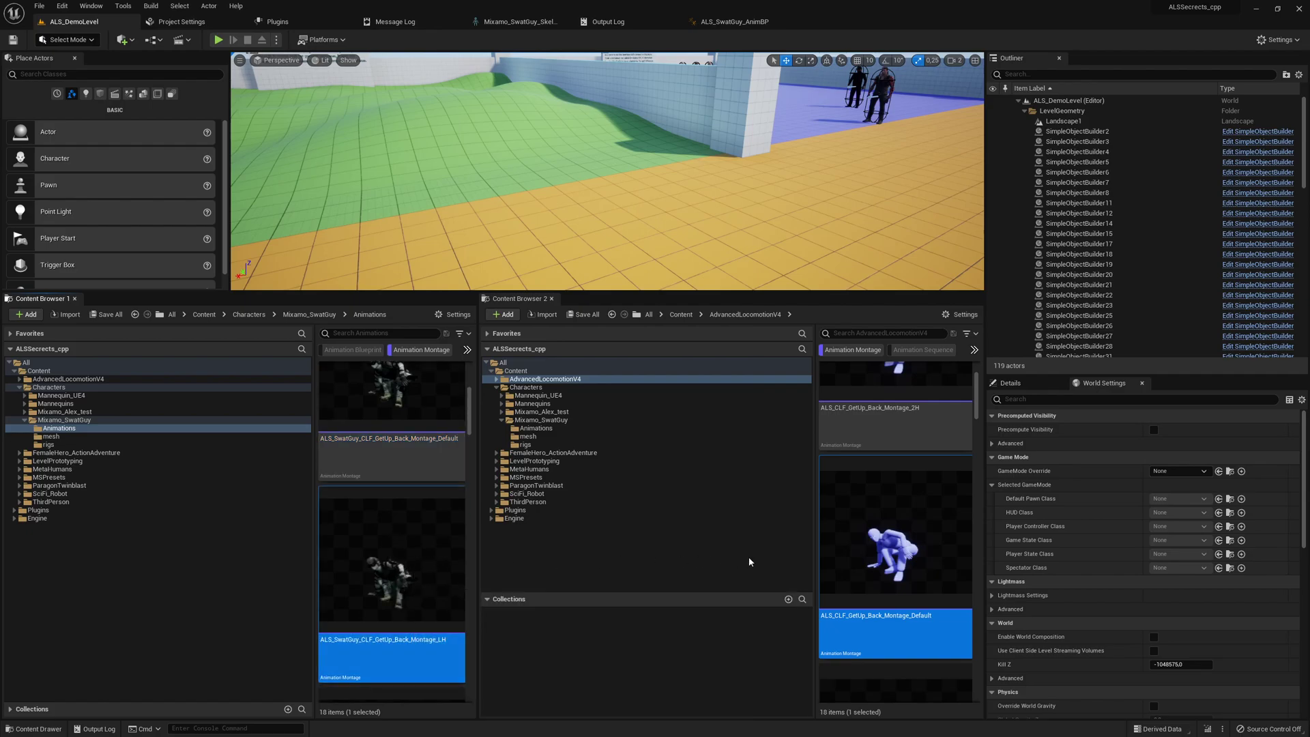
scroll(860, 482, "down", 2)
scroll(859, 482, "down", 1)
left_click(862, 485)
key("F2")
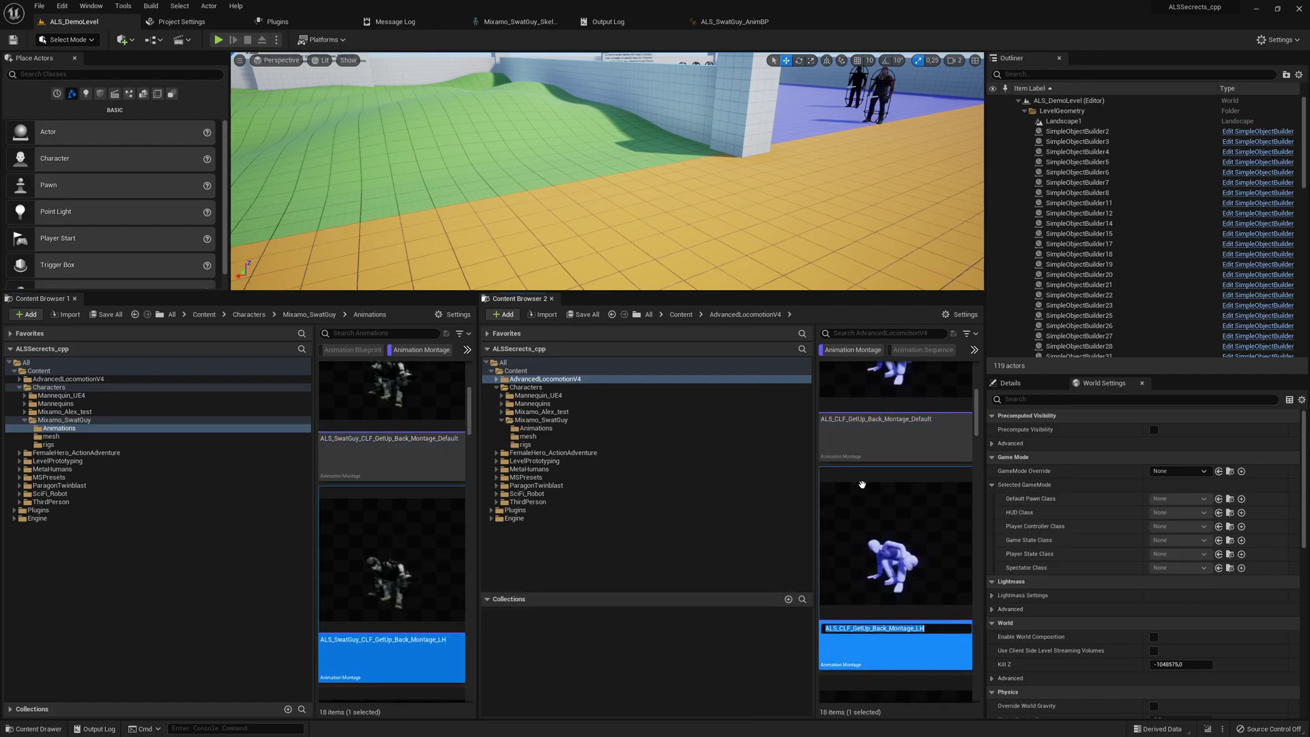
key("Escape")
right_click(410, 563)
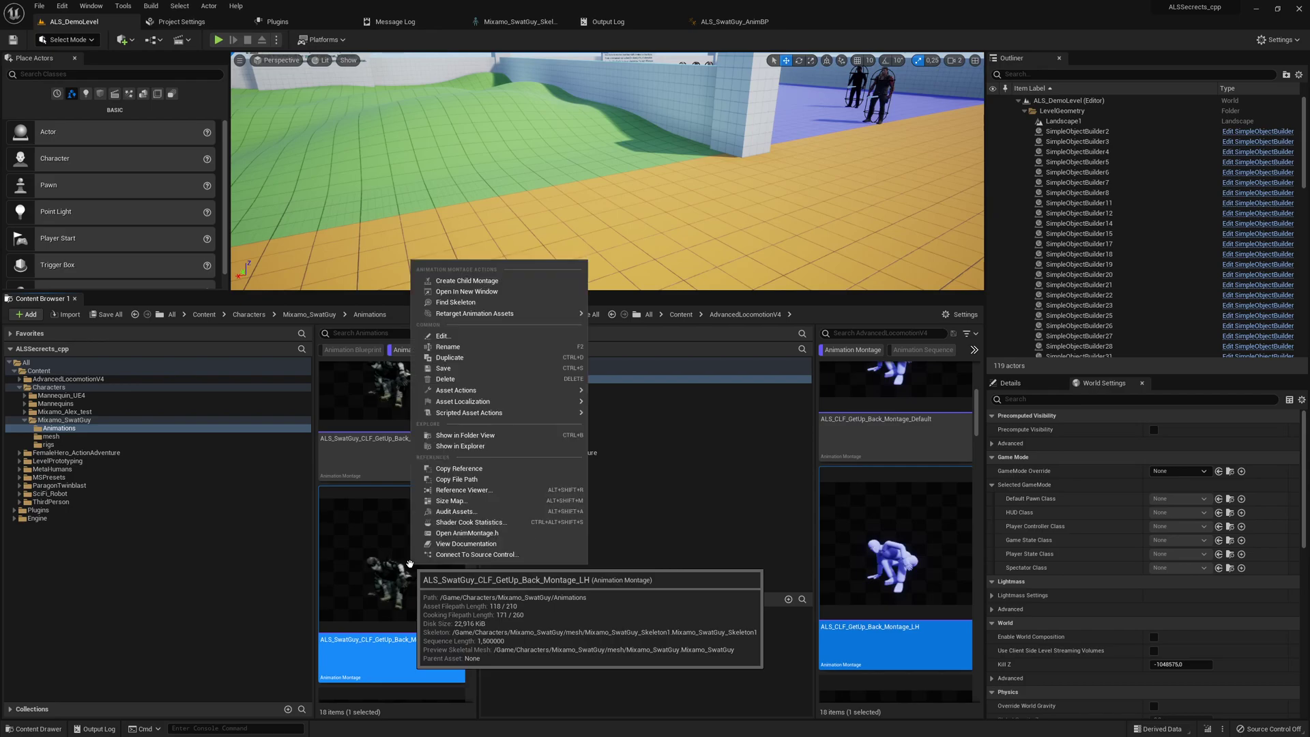
mouse_move(526, 412)
mouse_move(624, 417)
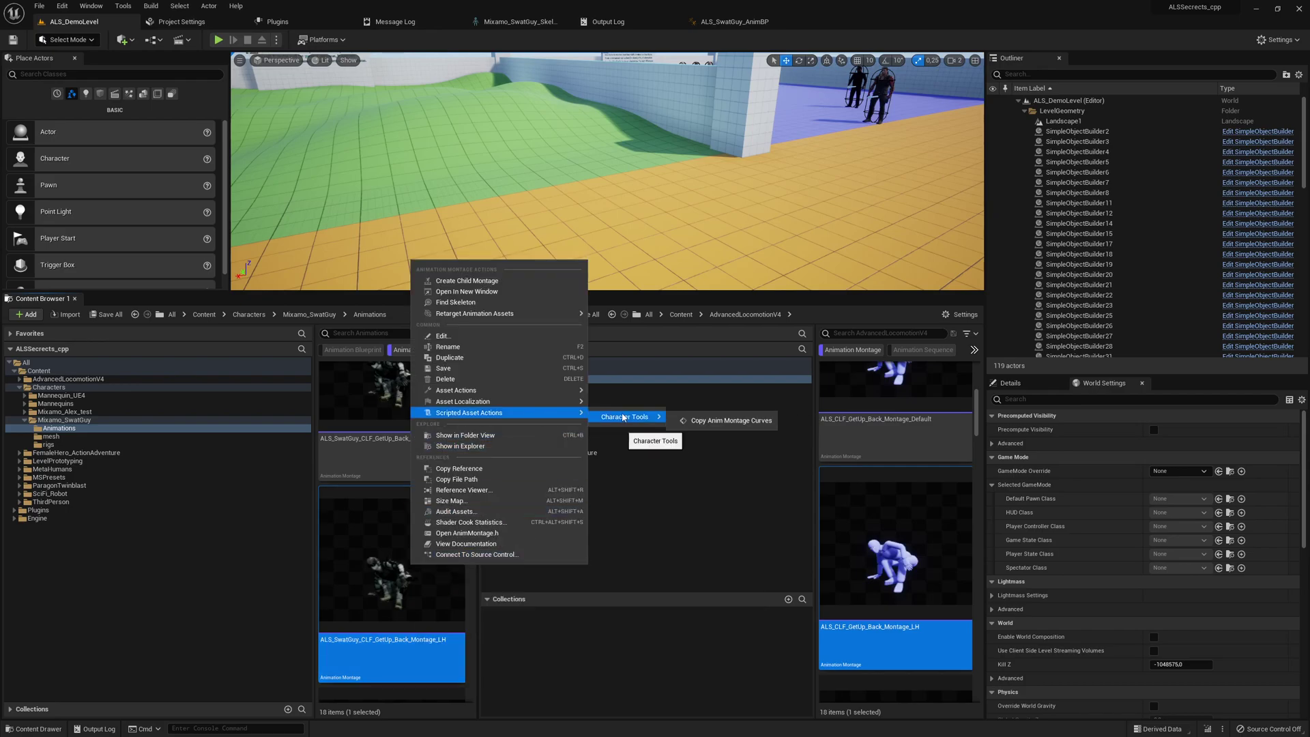
left_click(708, 421)
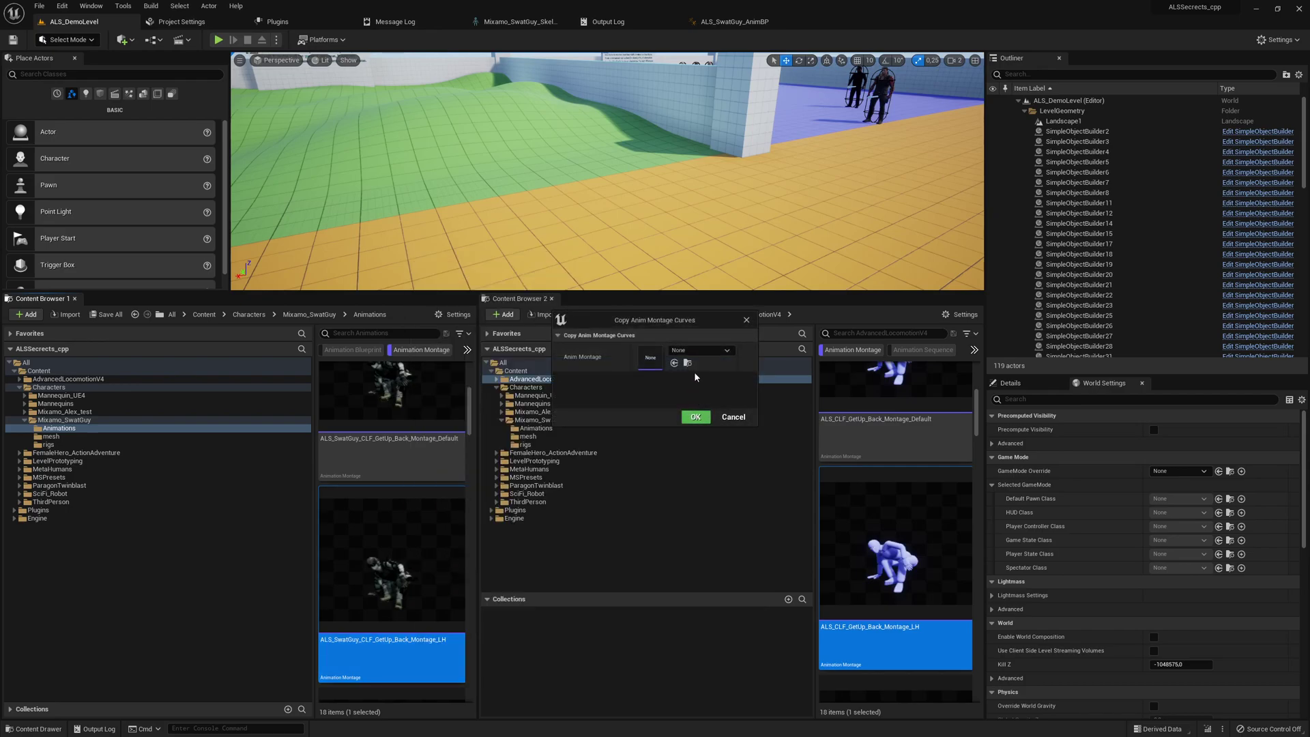
left_click(700, 350)
key("ctrl+v")
left_click(714, 469)
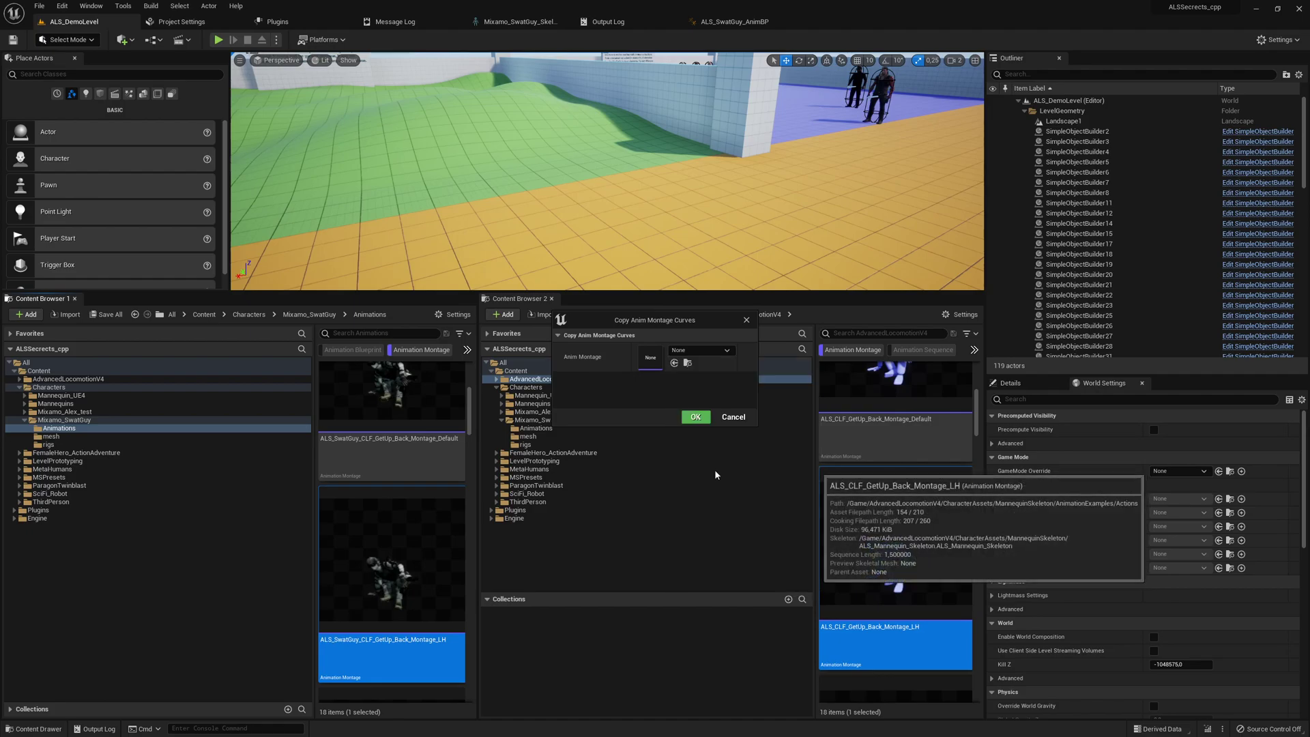
left_click(696, 416)
Run Copy Anim Montage Curves on ALS_SwatGuy_CLF_GetUp_Back_Montage_RH with ALS_CLF_GetUp_Back_Montage_RH as the source montage.
scroll(404, 563, "down", 3)
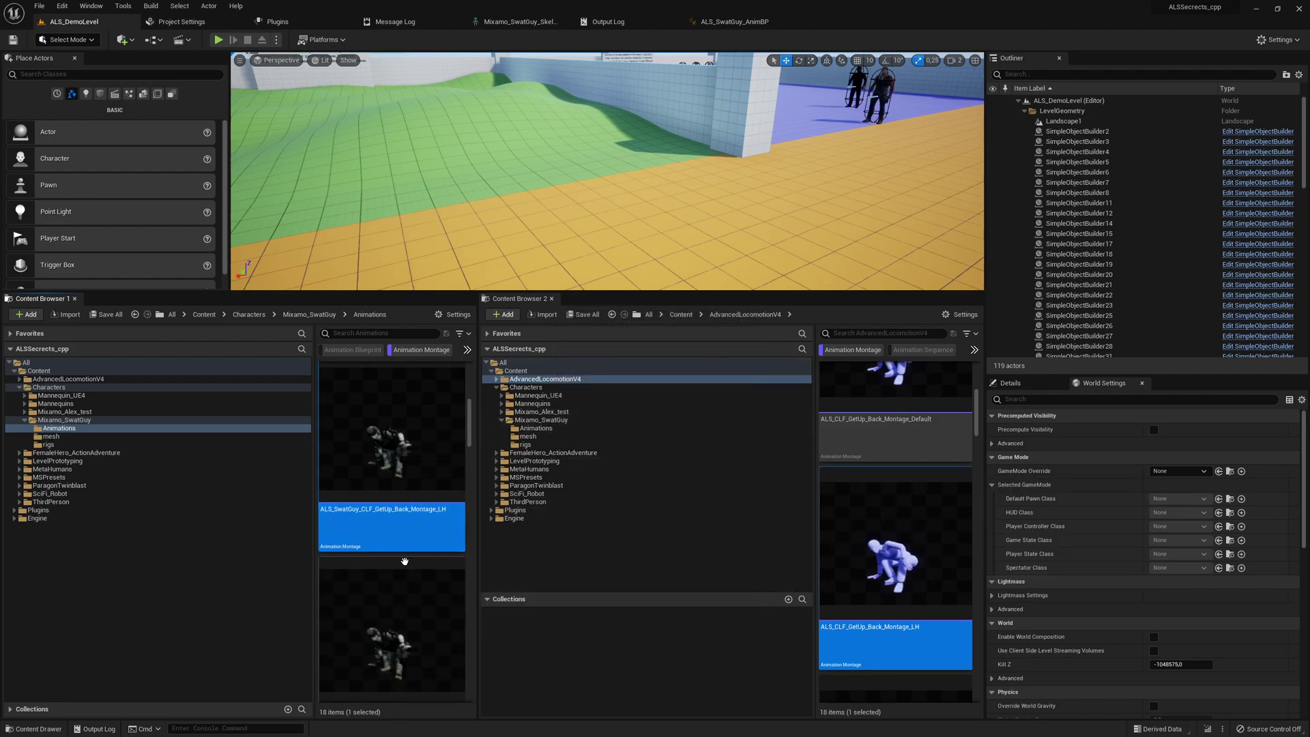
left_click(405, 561)
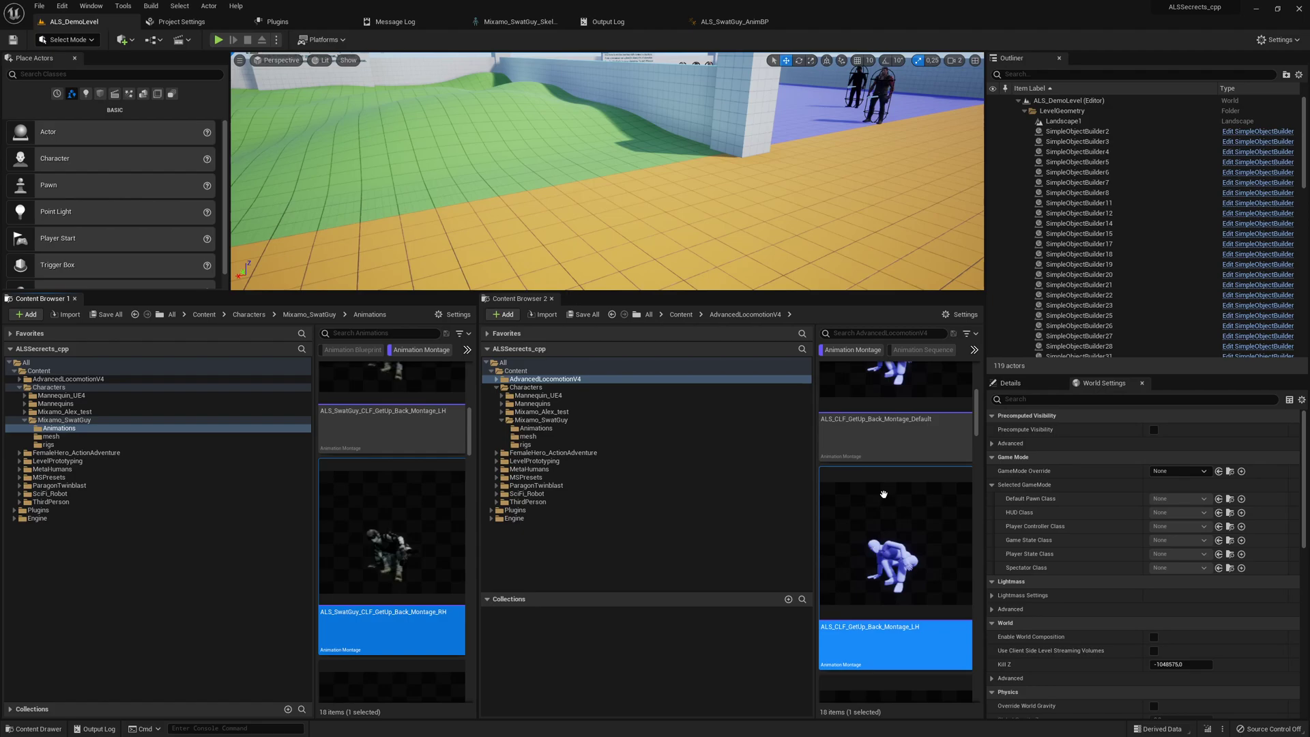
scroll(903, 491, "down", 3)
left_click(895, 655)
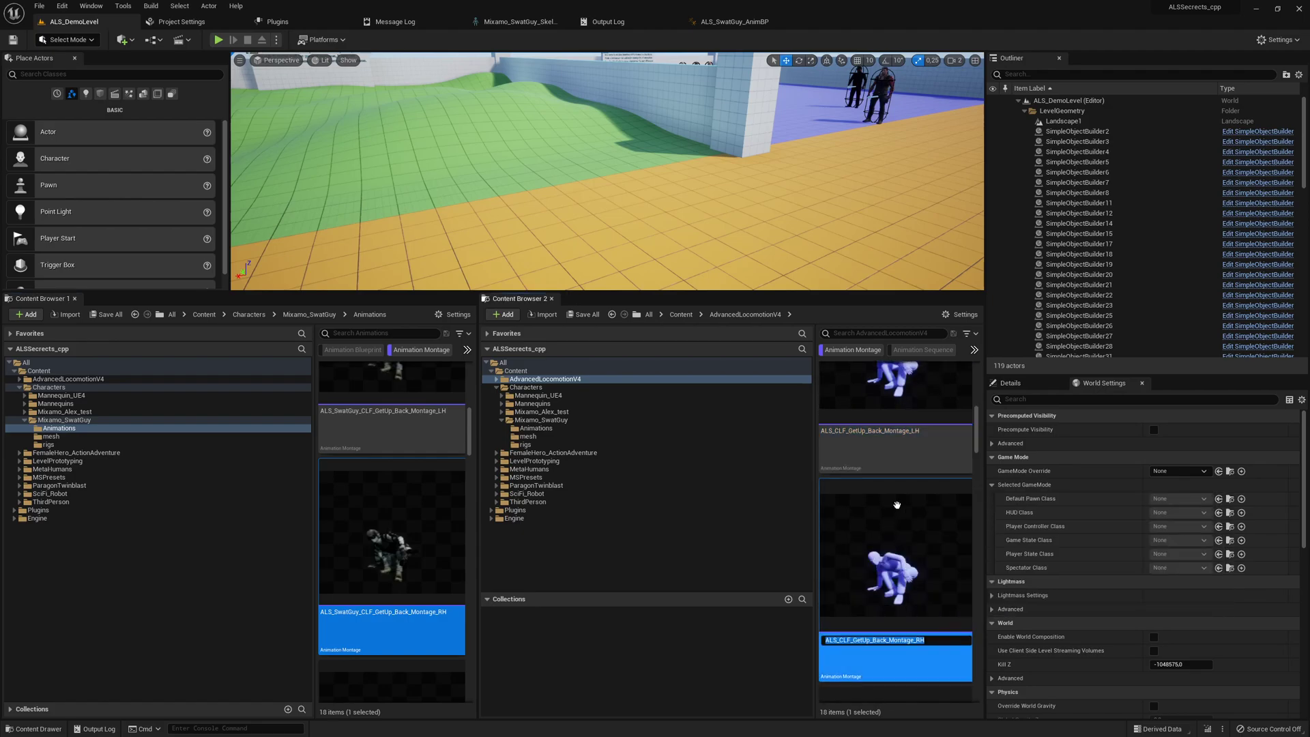
right_click(403, 559)
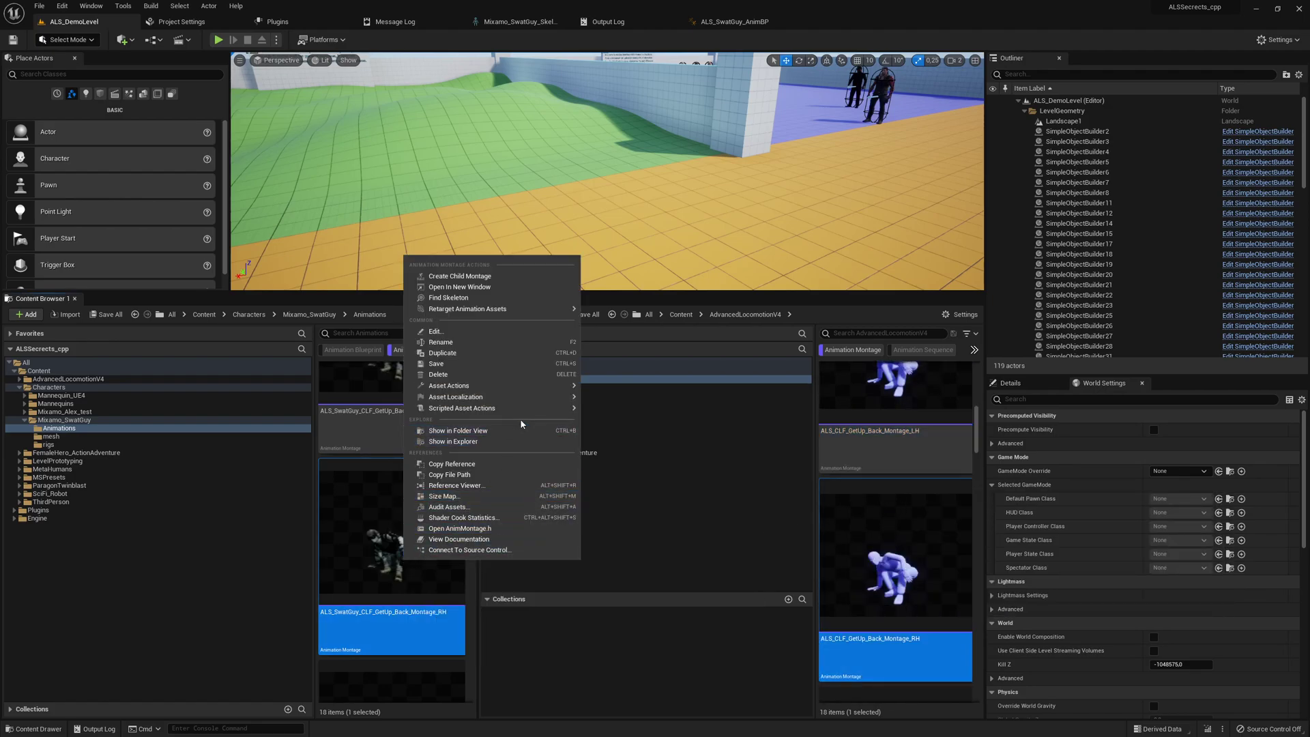
mouse_move(518, 408)
mouse_move(613, 414)
left_click(684, 416)
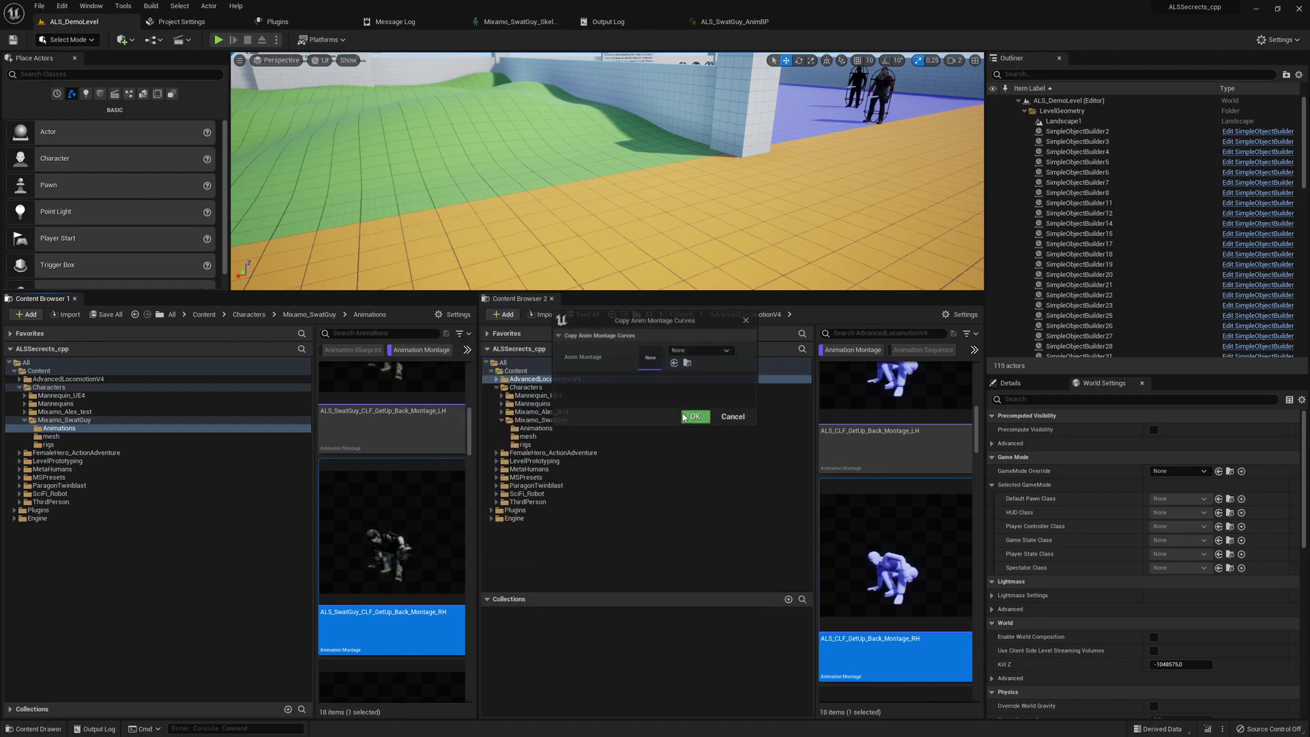
left_click(682, 350)
left_click(698, 470)
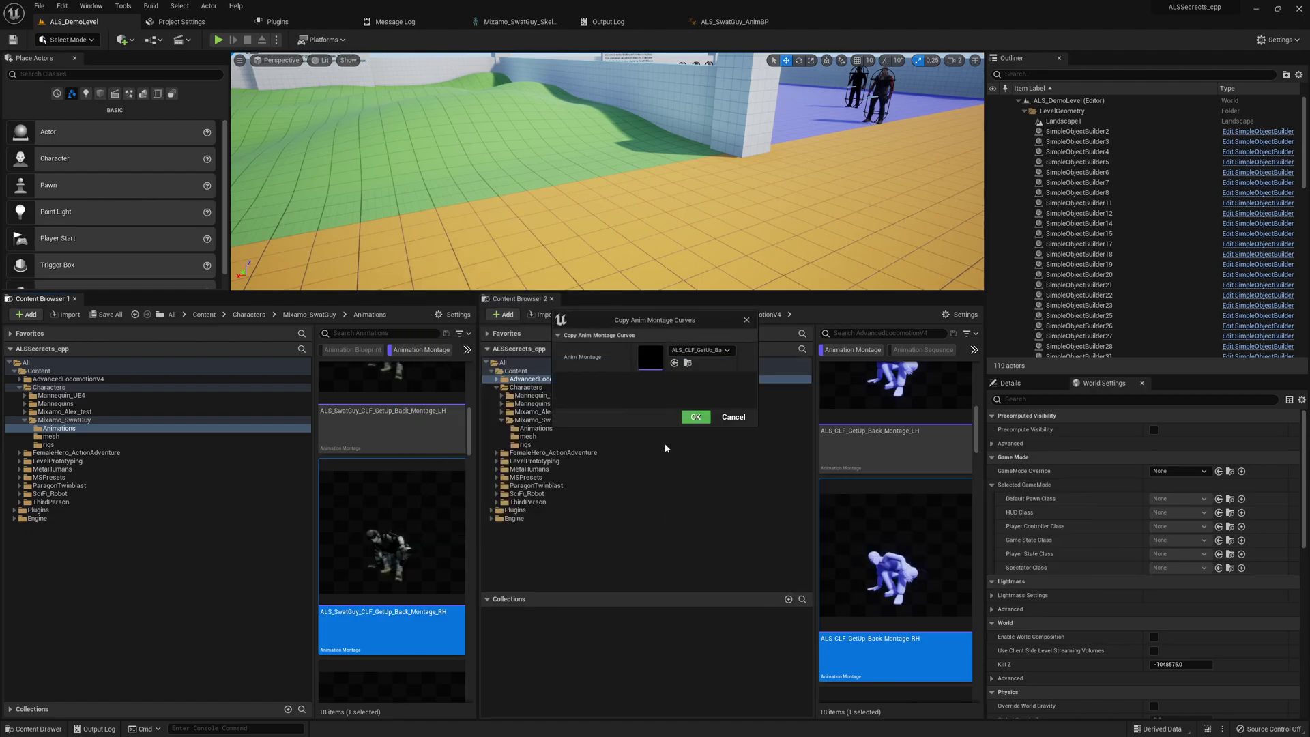
left_click(696, 417)
Run Copy Anim Montage Curves on ALS_SwatGuy_CLF_GetUp_Front_Montage_2H with ALS_CLF_GetUp_Front_Montage_2H as the source montage.
scroll(369, 527, "down", 3)
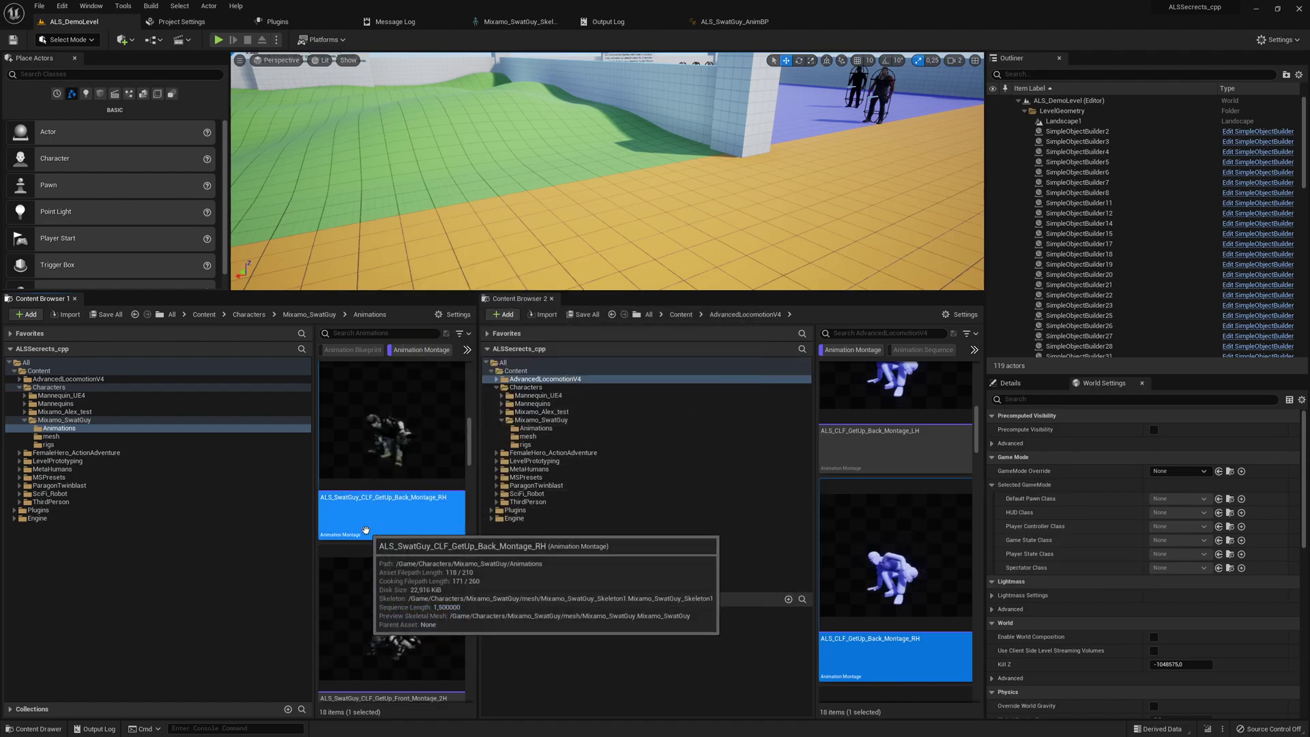
left_click(369, 528)
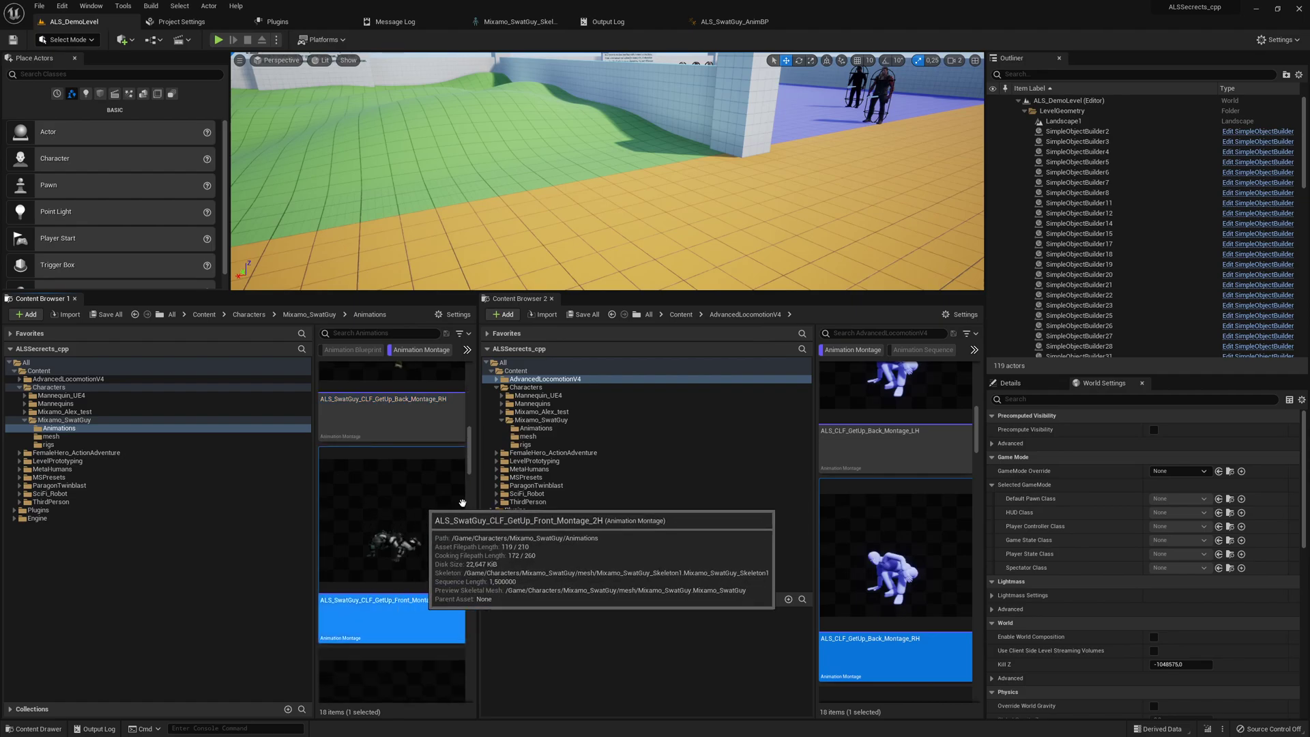
scroll(839, 517, "down", 3)
left_click(850, 520)
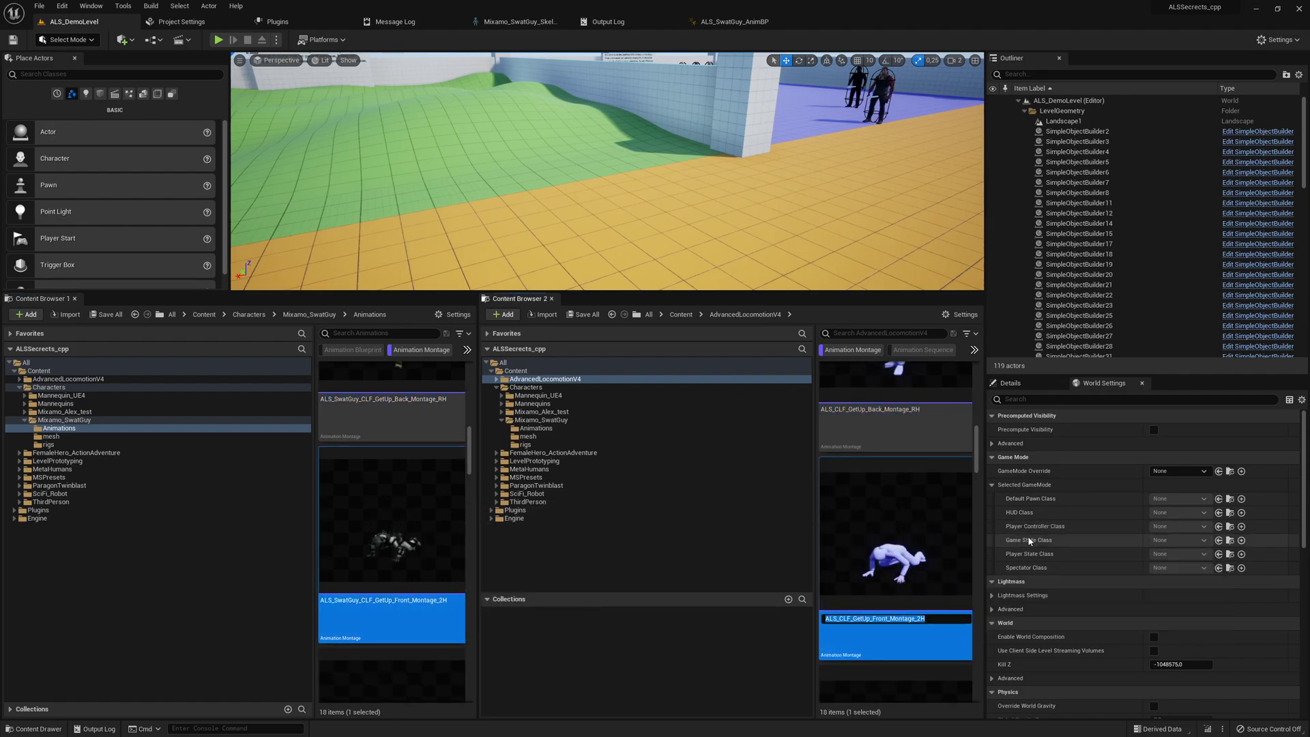
key("F2")
scroll(893, 508, "down", 1)
key("Escape")
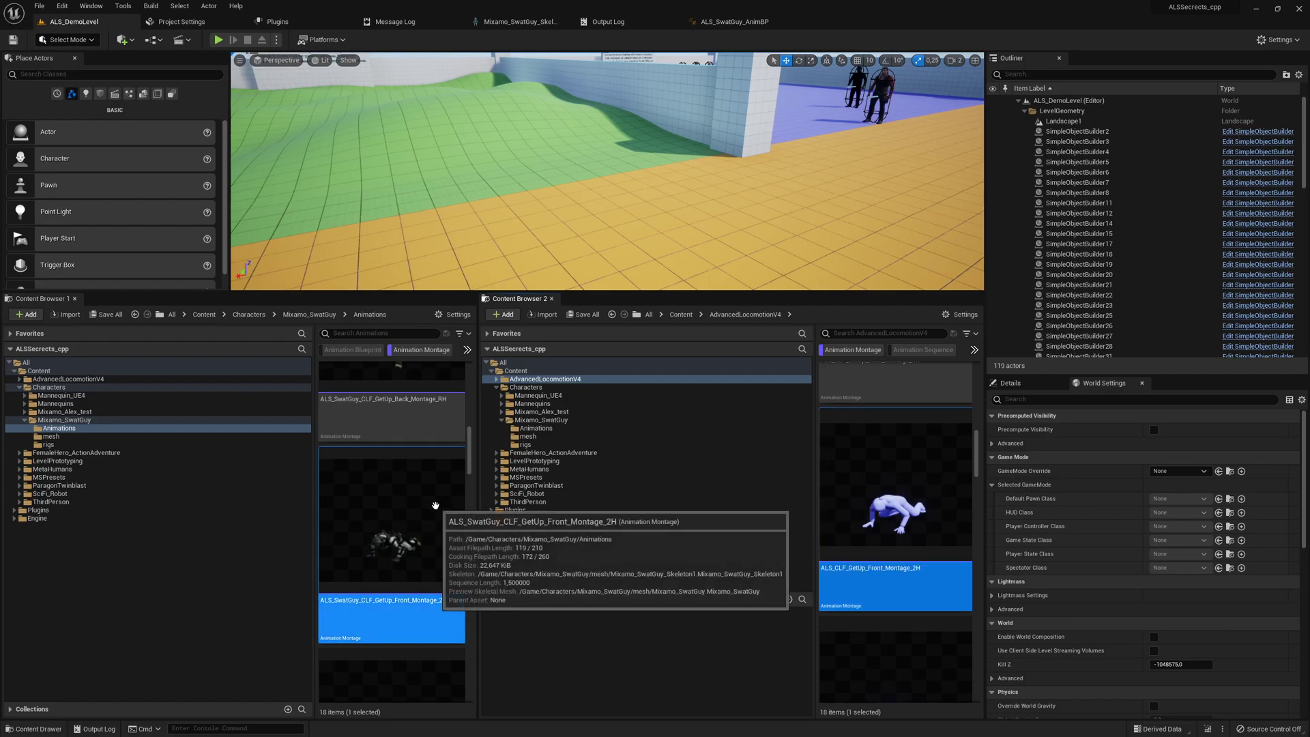
right_click(423, 505)
mouse_move(572, 360)
mouse_move(618, 360)
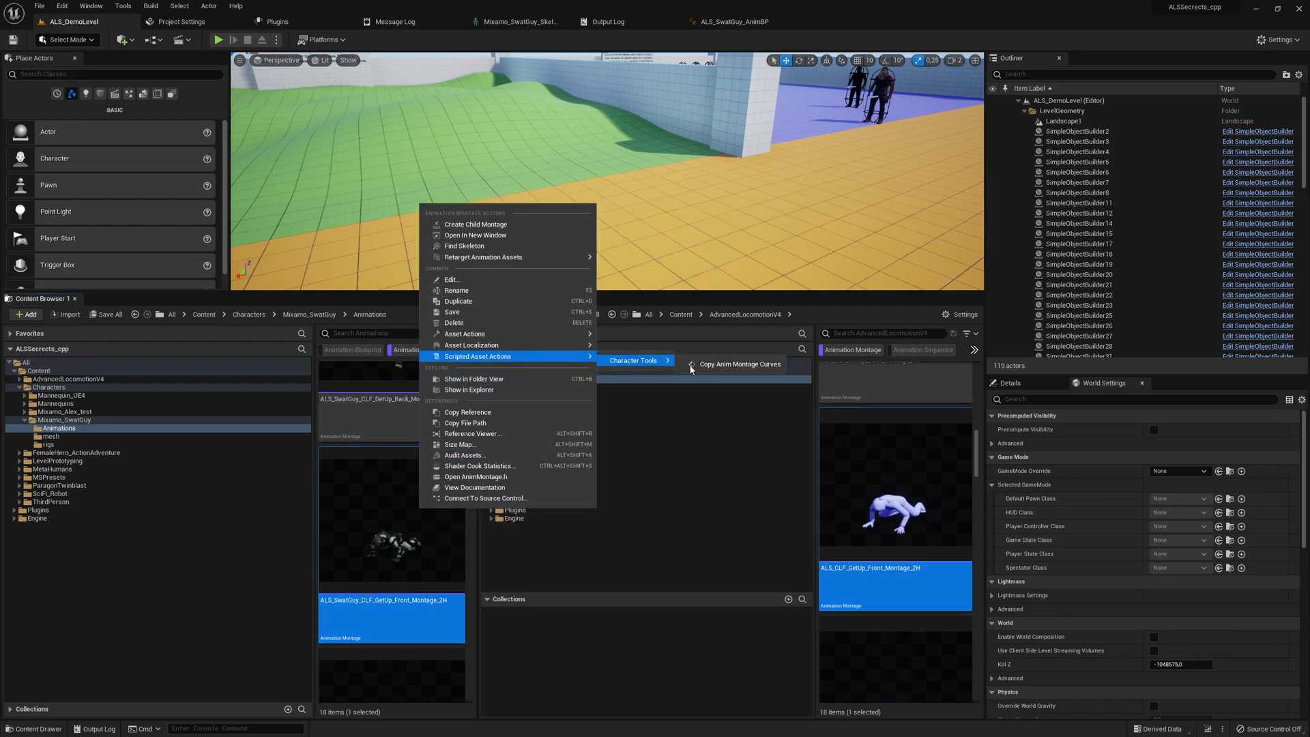
left_click(710, 363)
left_click(702, 351)
scroll(744, 518, "down", 1)
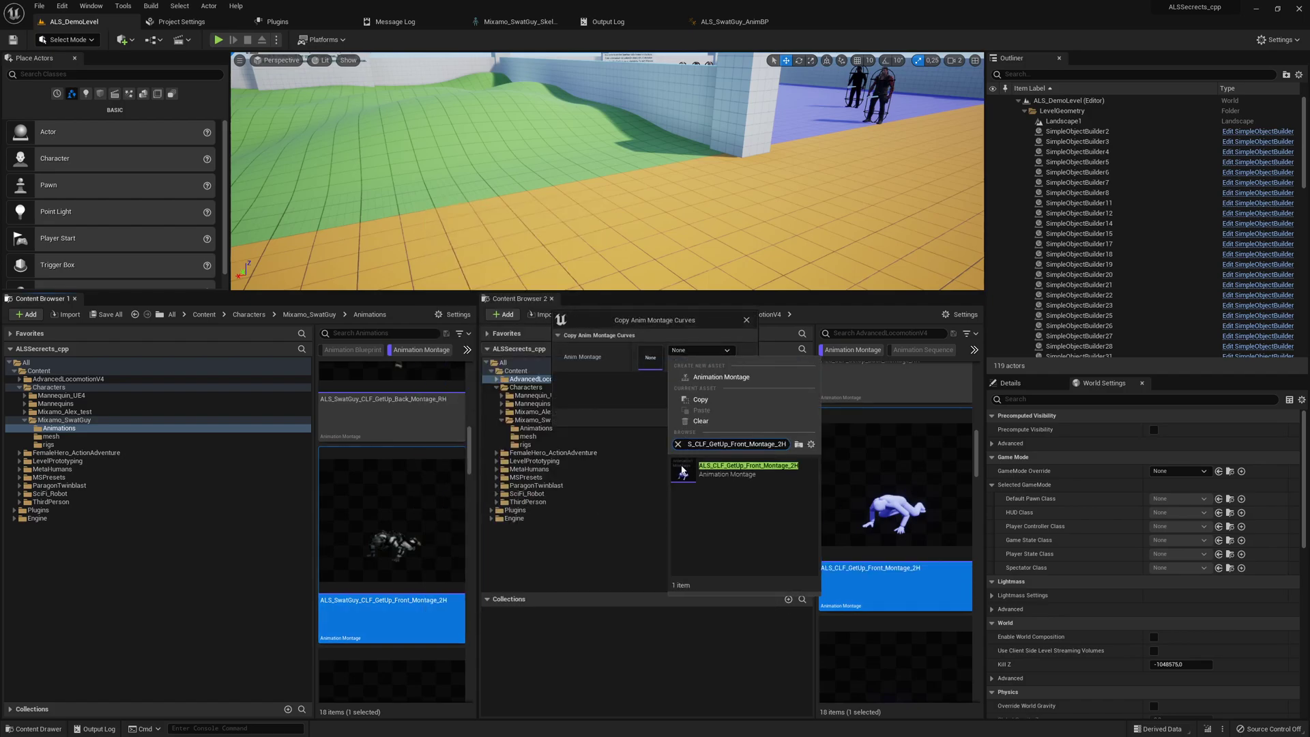
left_click(744, 504)
left_click(695, 416)
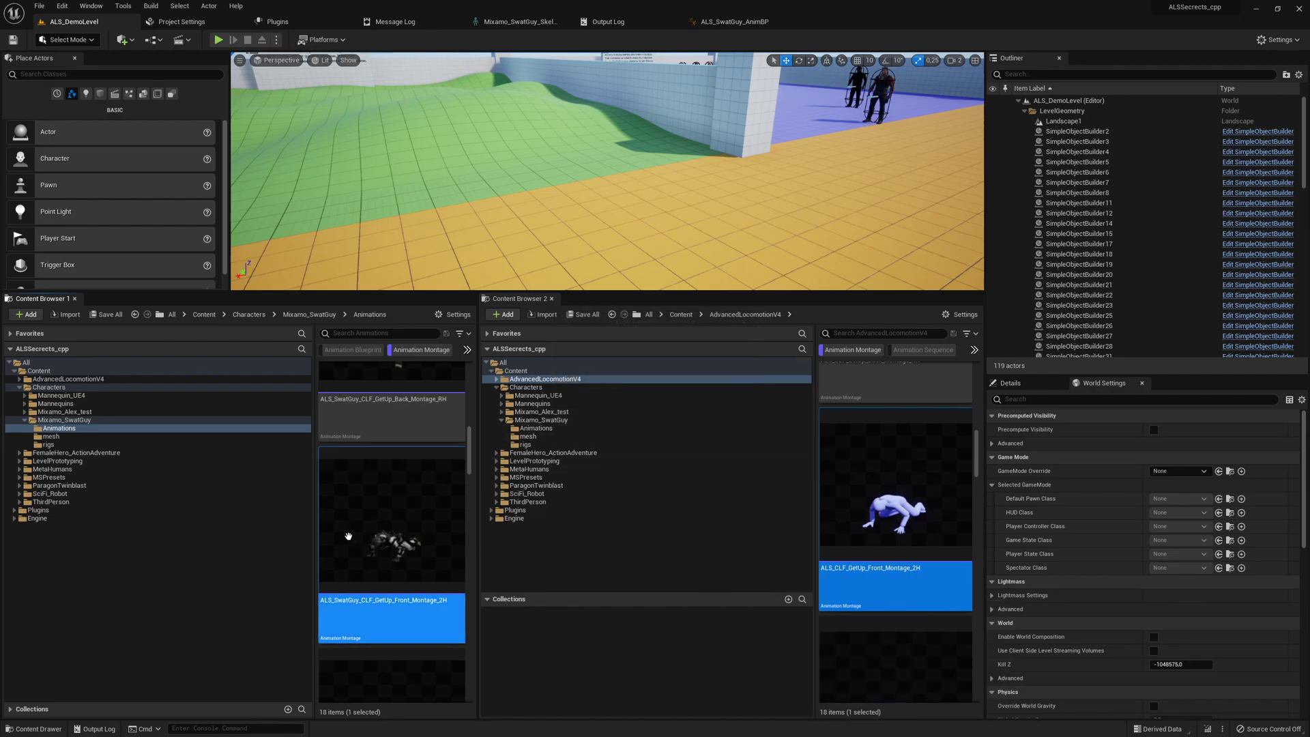
Run Copy Anim Montage Curves on ALS_SwatGuy_CLF_GetUp_Front_Montage_Default with ALS_CLF_GetUp_Front_Montage_Default as the source montage.
scroll(372, 528, "down", 3)
left_click(372, 527)
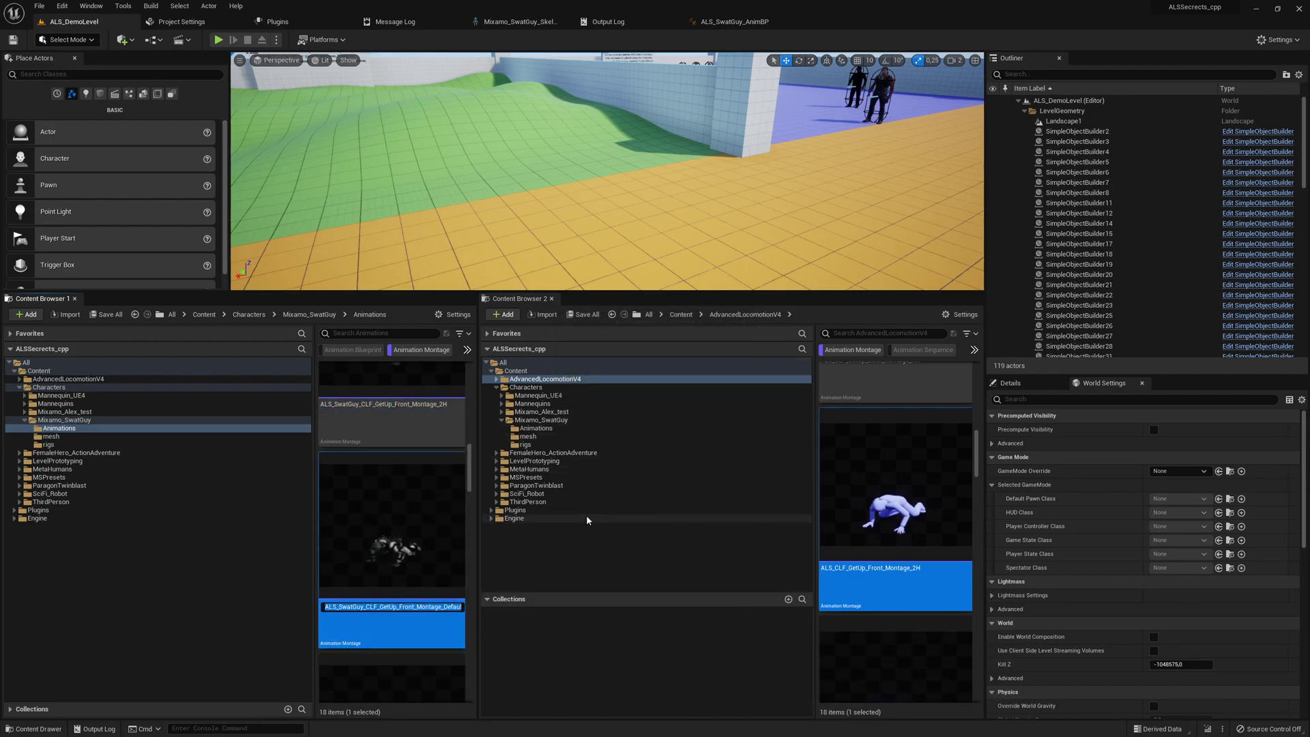
scroll(890, 478, "down", 1)
scroll(890, 477, "down", 3)
left_click(907, 508)
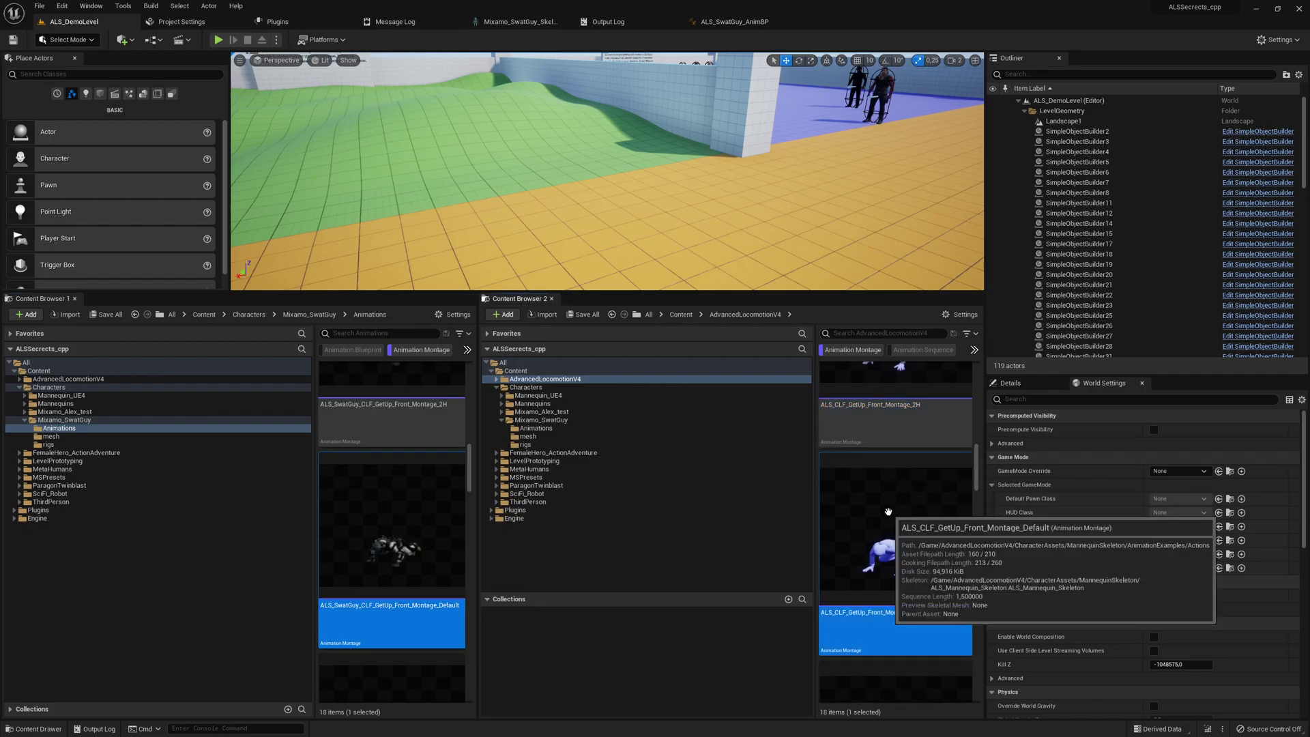
key("F2")
key("Return")
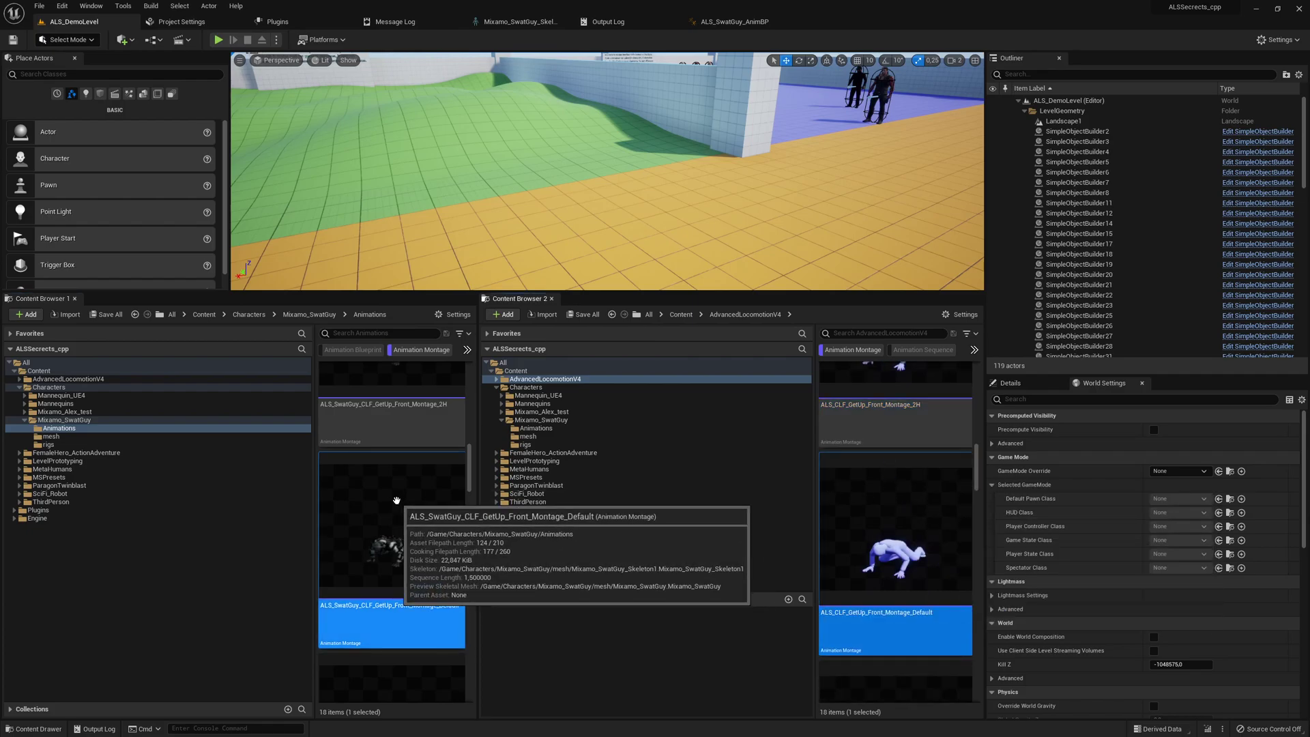
right_click(415, 498)
mouse_move(512, 356)
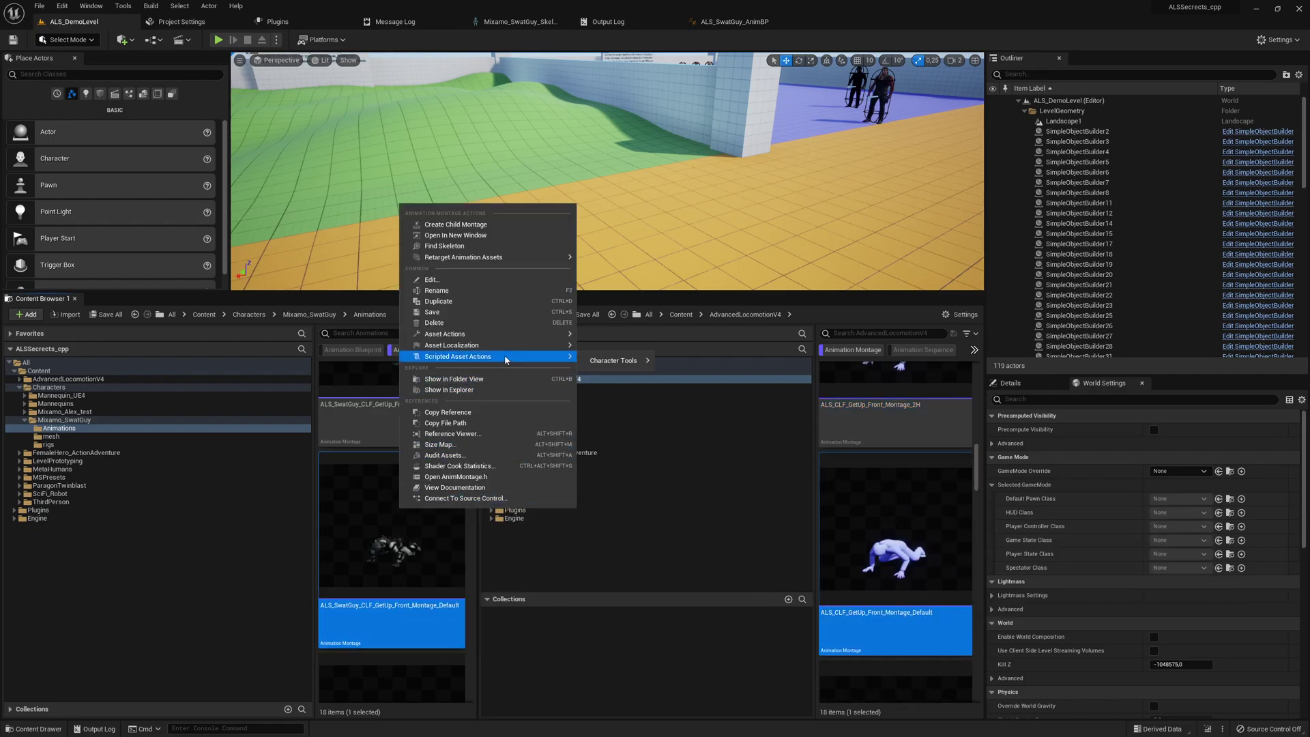
mouse_move(601, 359)
left_click(717, 364)
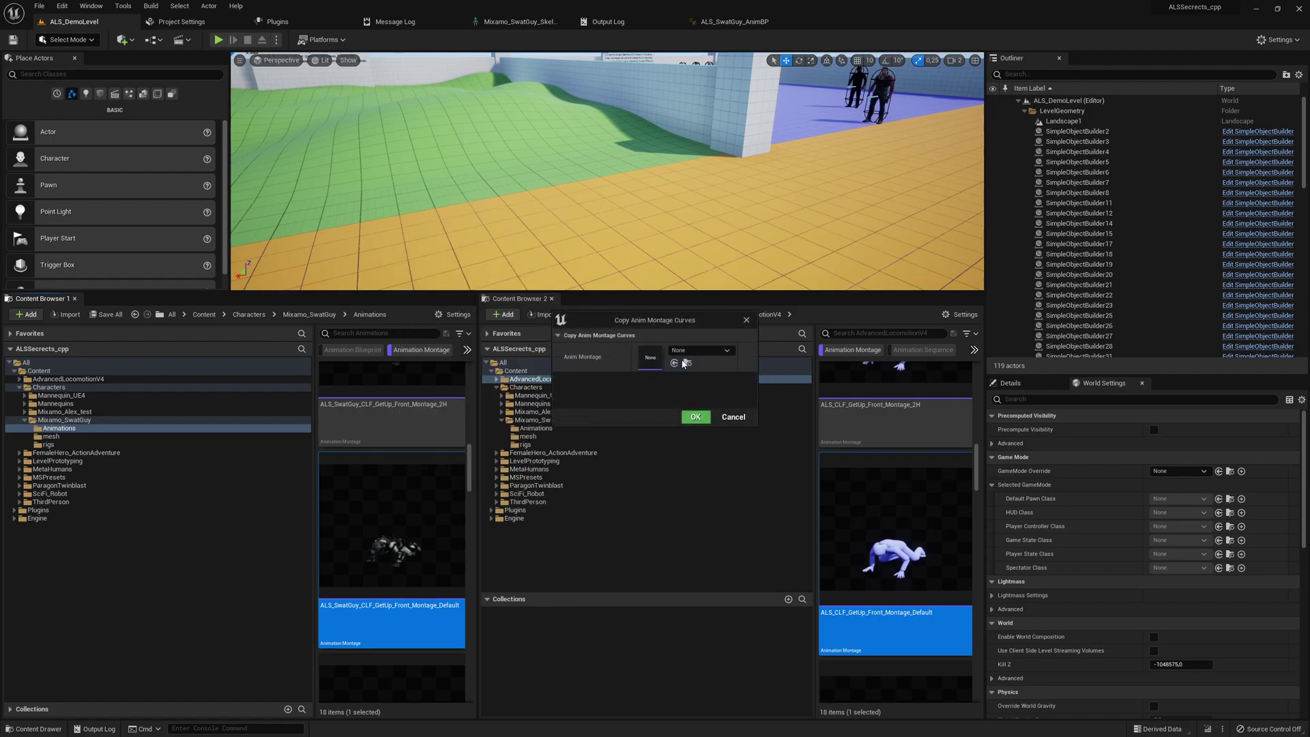
left_click(679, 351)
left_click(710, 470)
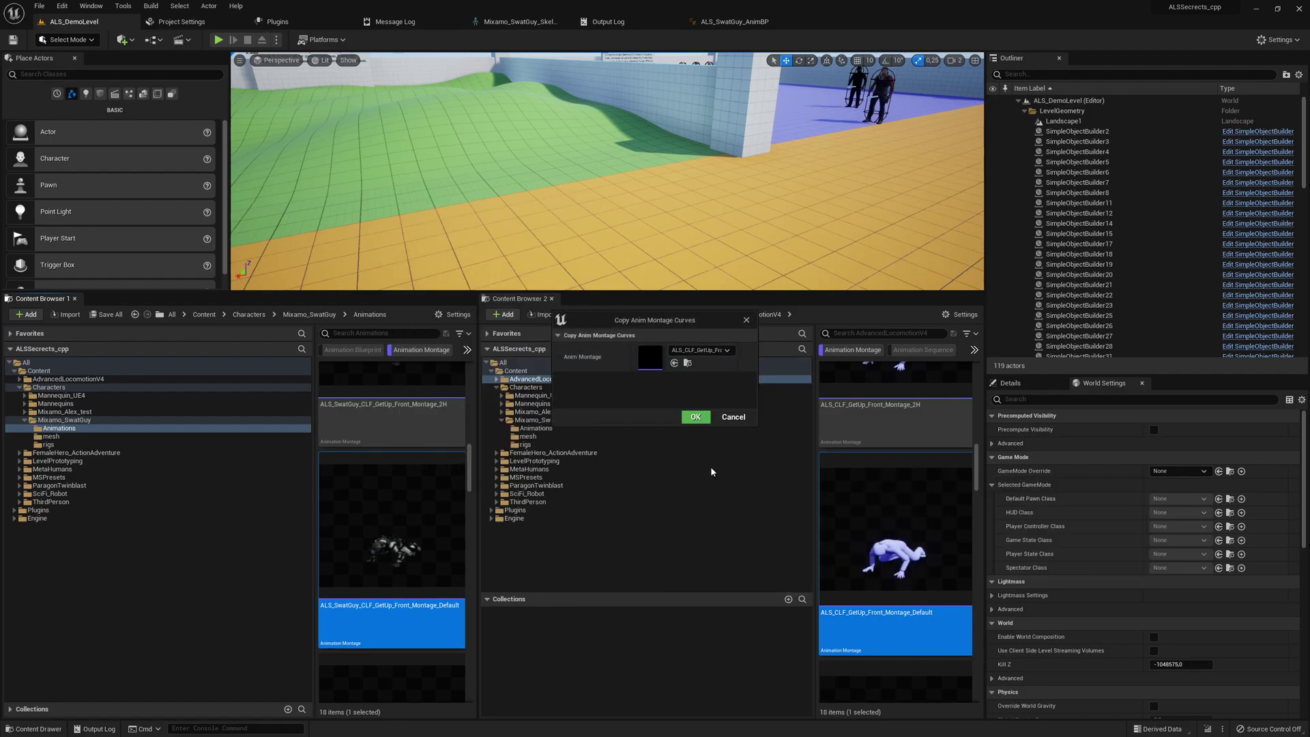
left_click(695, 417)
Run Copy Anim Montage Curves on ALS_SwatGuy_CLF_GetUp_Front_Montage_LH with ALS_CLF_GetUp_Front_Montage_LH as the source montage.
scroll(398, 499, "down", 2)
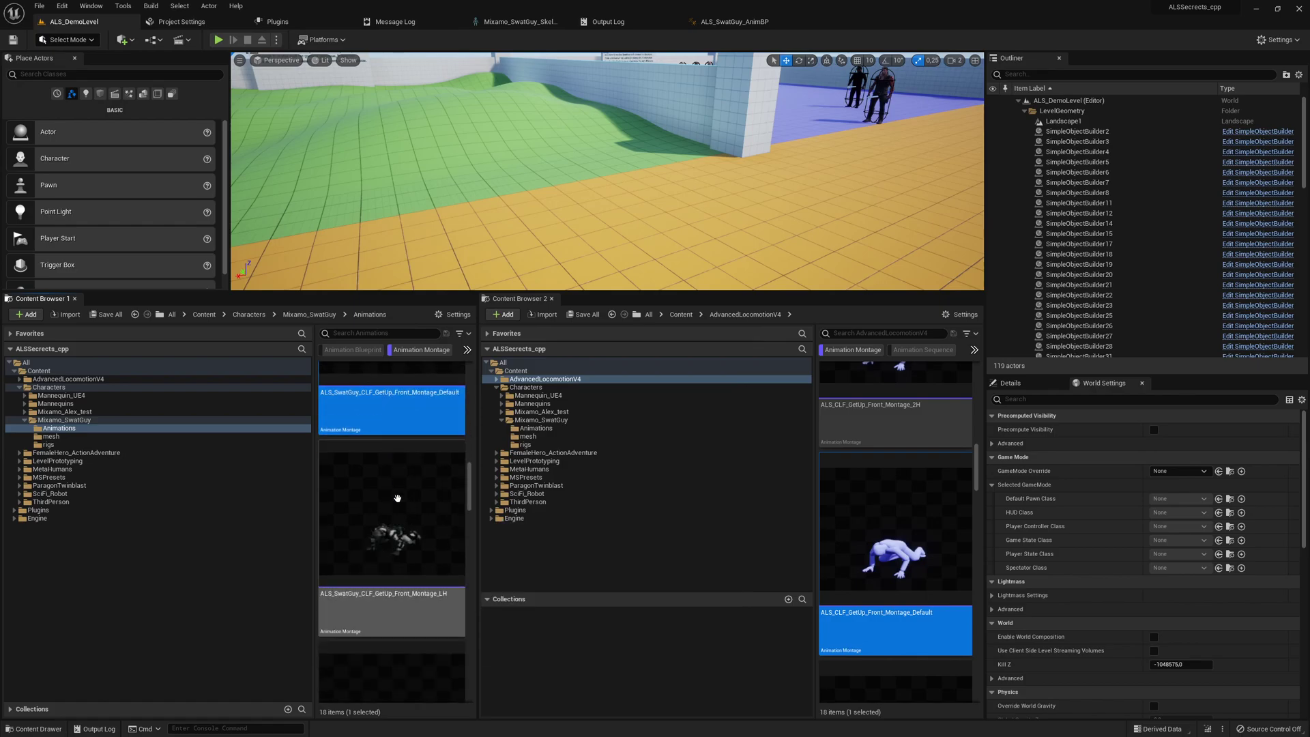
left_click(398, 498)
scroll(888, 498, "down", 2)
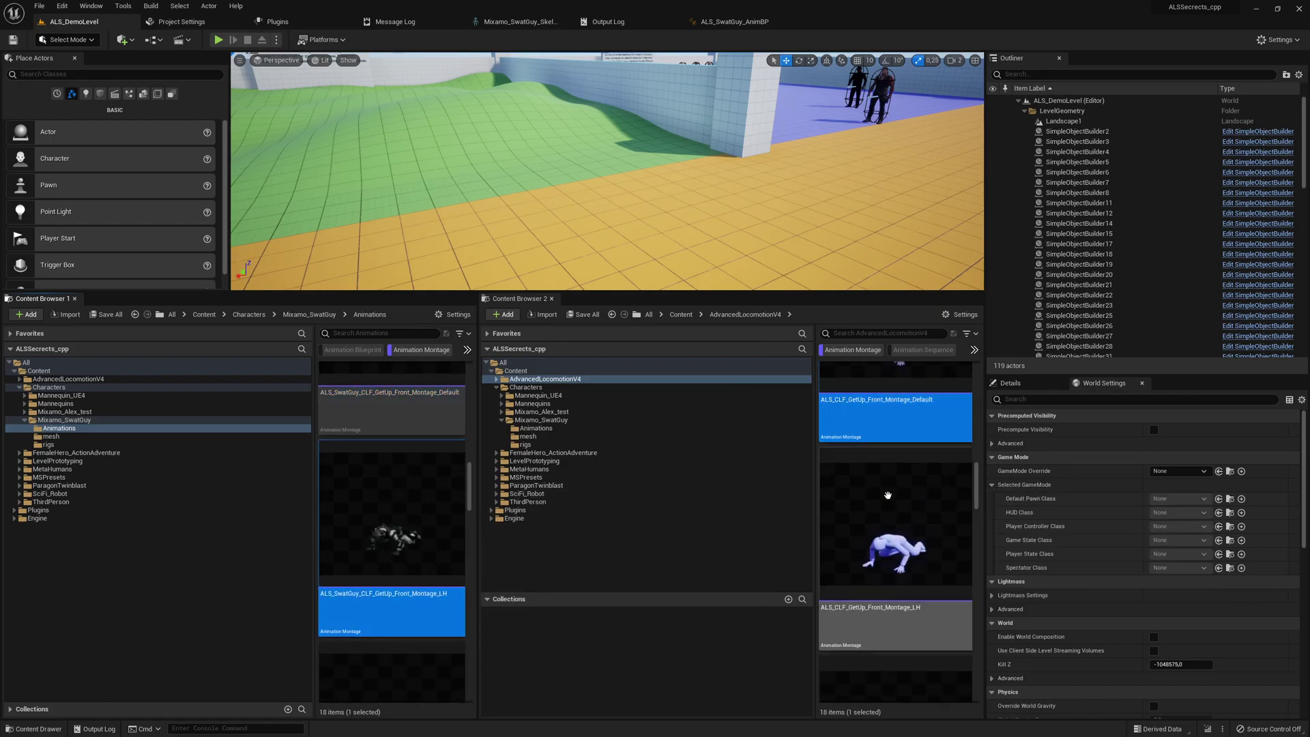
left_click(888, 496)
key("F2")
key("Escape")
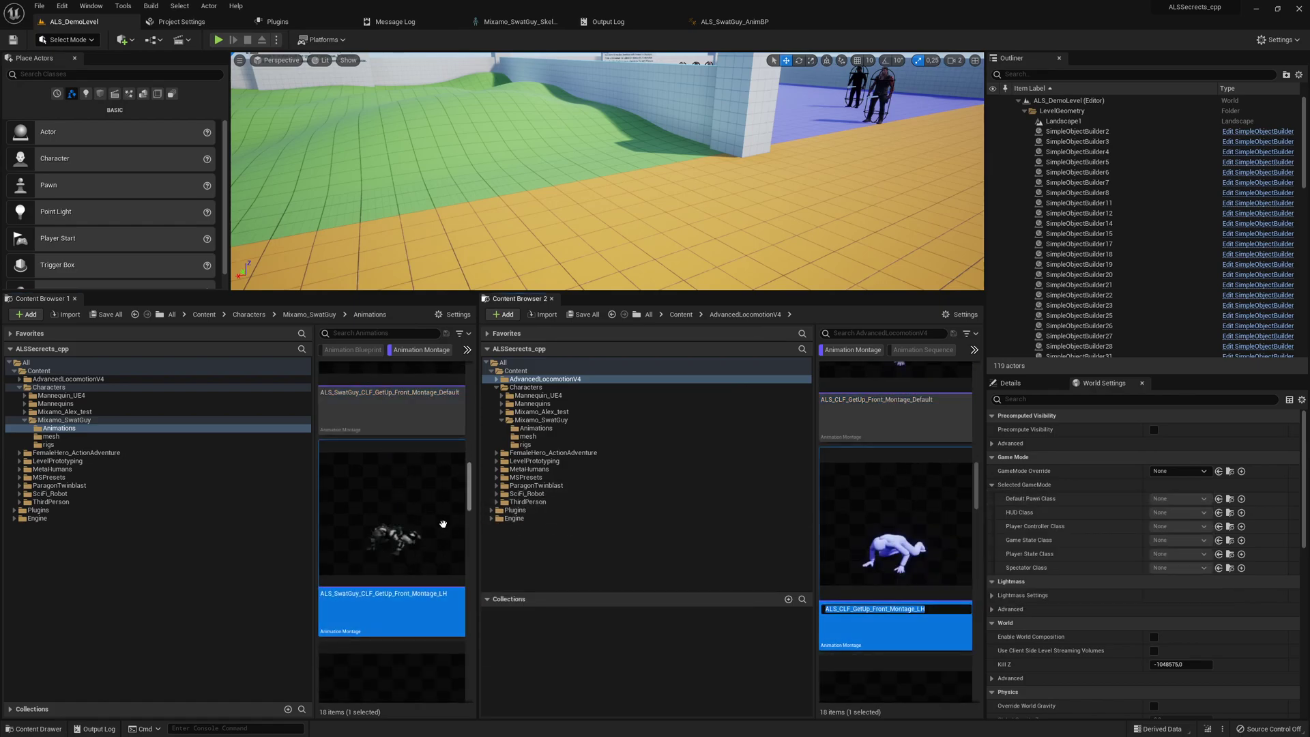
right_click(402, 517)
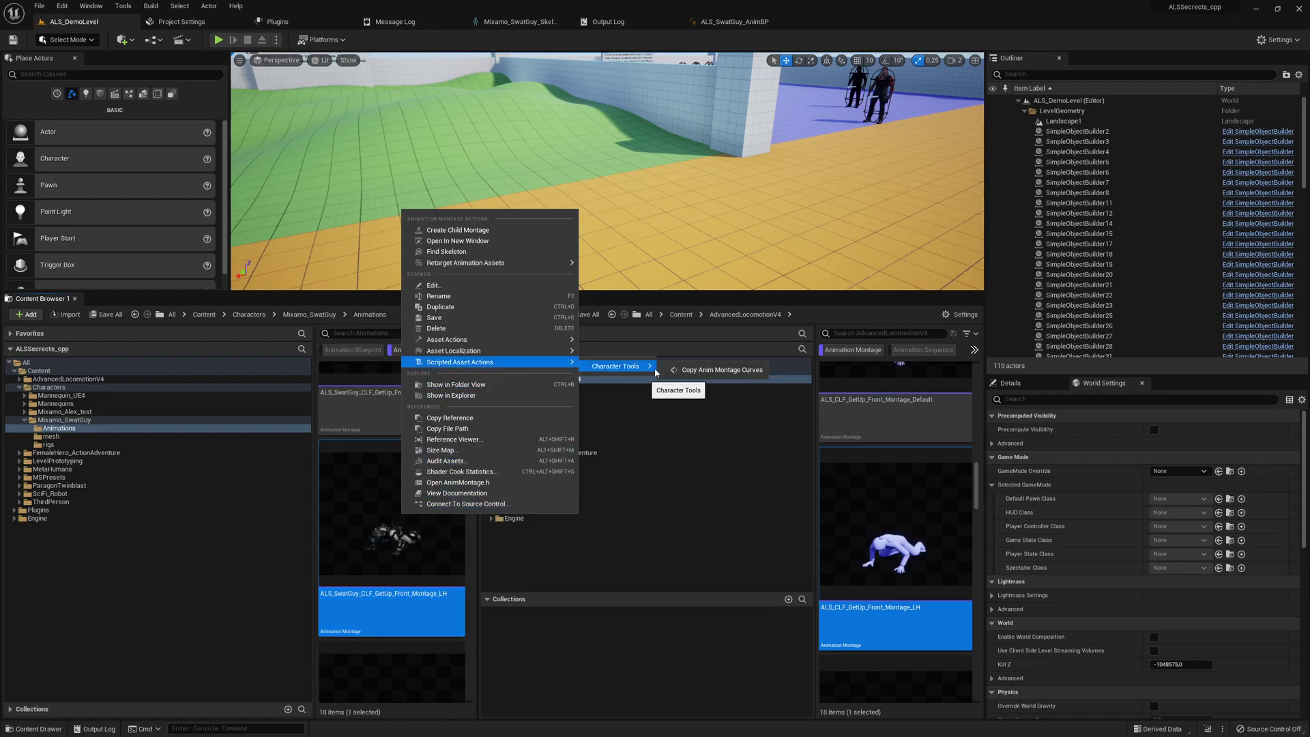
left_click(722, 370)
left_click(699, 350)
key("ctrl+v")
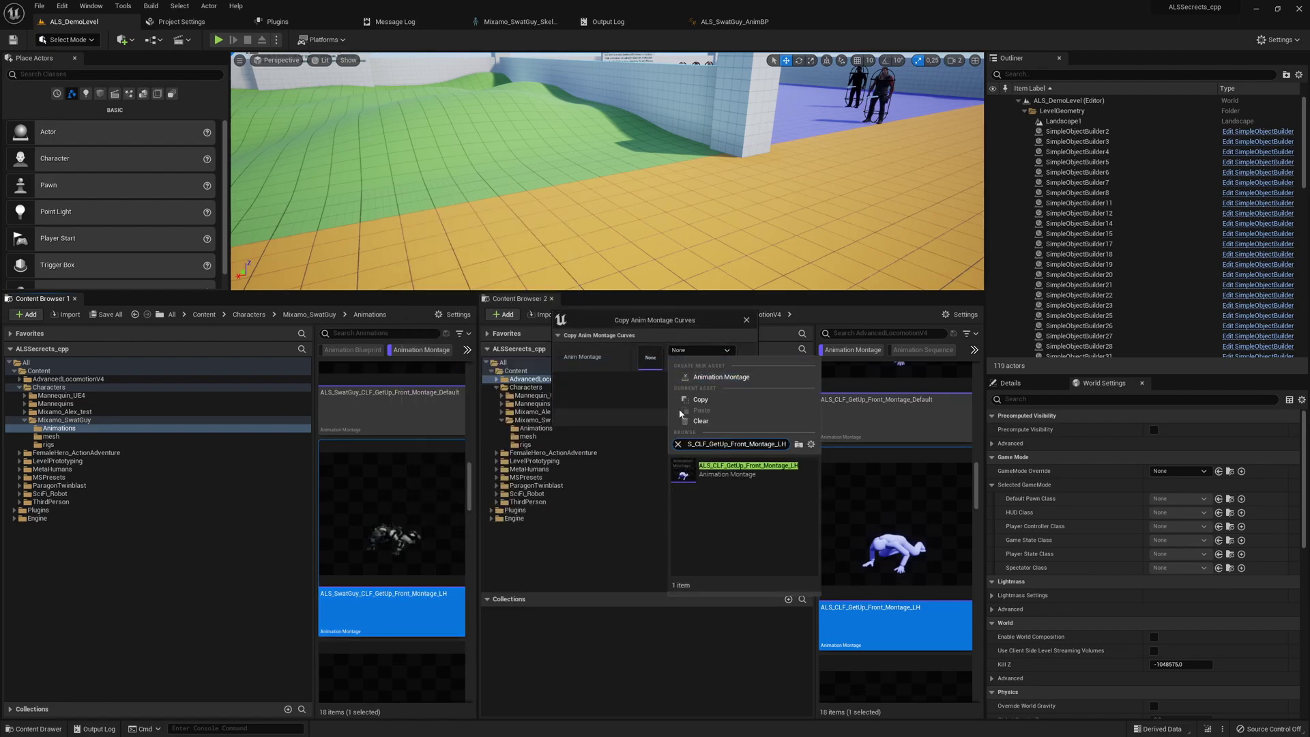
left_click(698, 471)
left_click(696, 417)
Run Copy Anim Montage Curves on ALS_SwatGuy_CLF_GetUp_Front_Montage_RH with ALS_CLF_GetUp_Front_Montage_RH as the source montage.
scroll(419, 505, "down", 3)
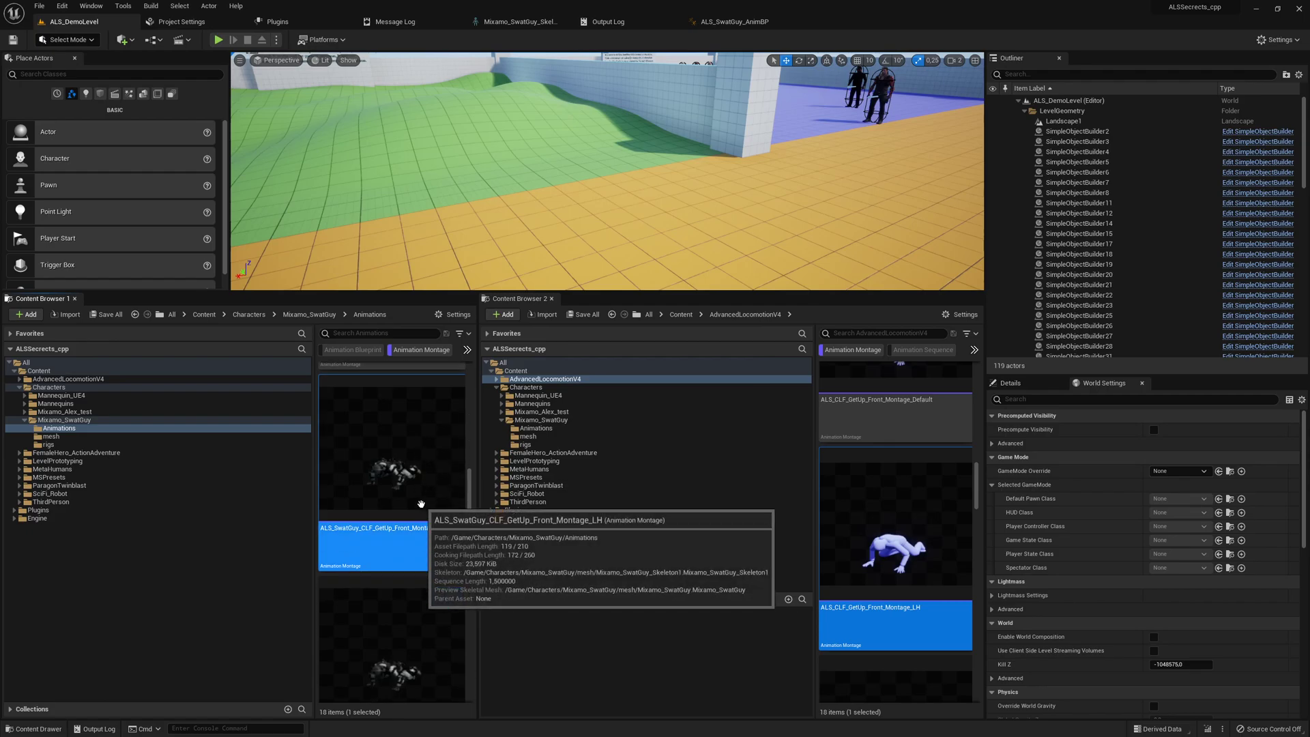
left_click(420, 504)
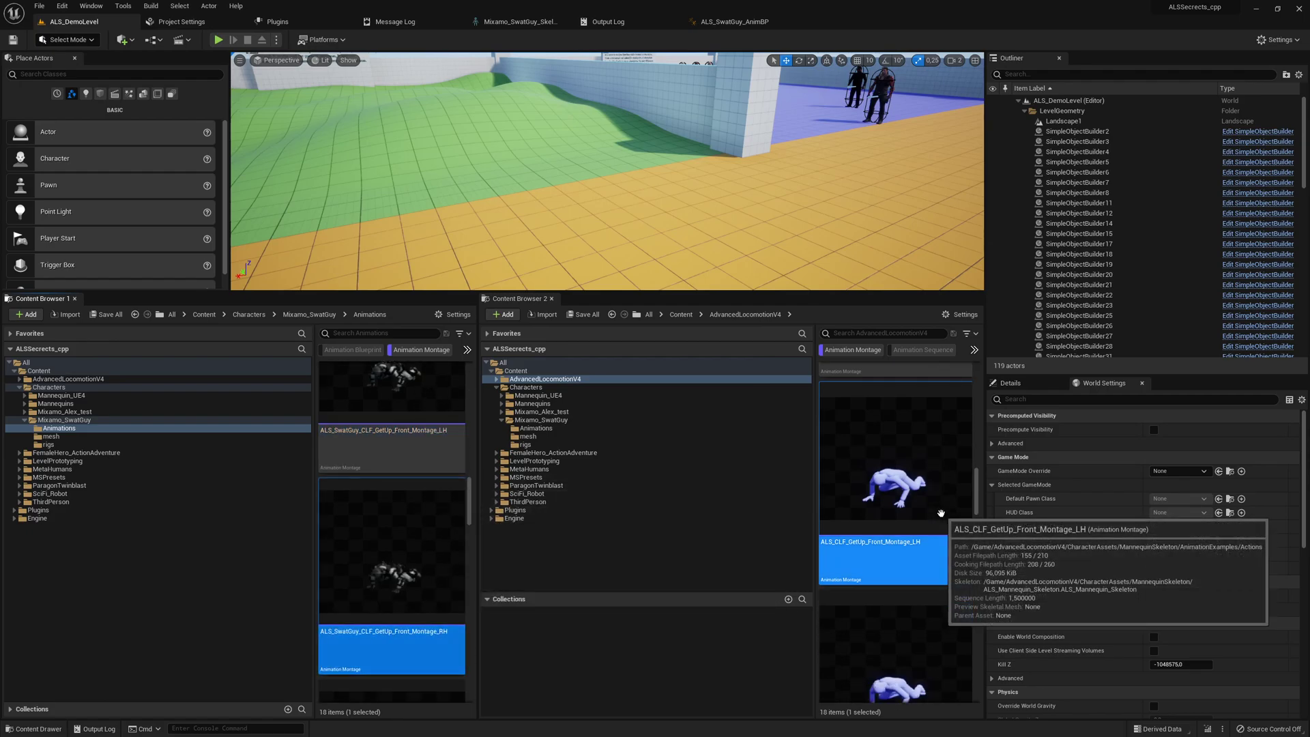
scroll(955, 518, "down", 2)
left_click(951, 532)
key("F2")
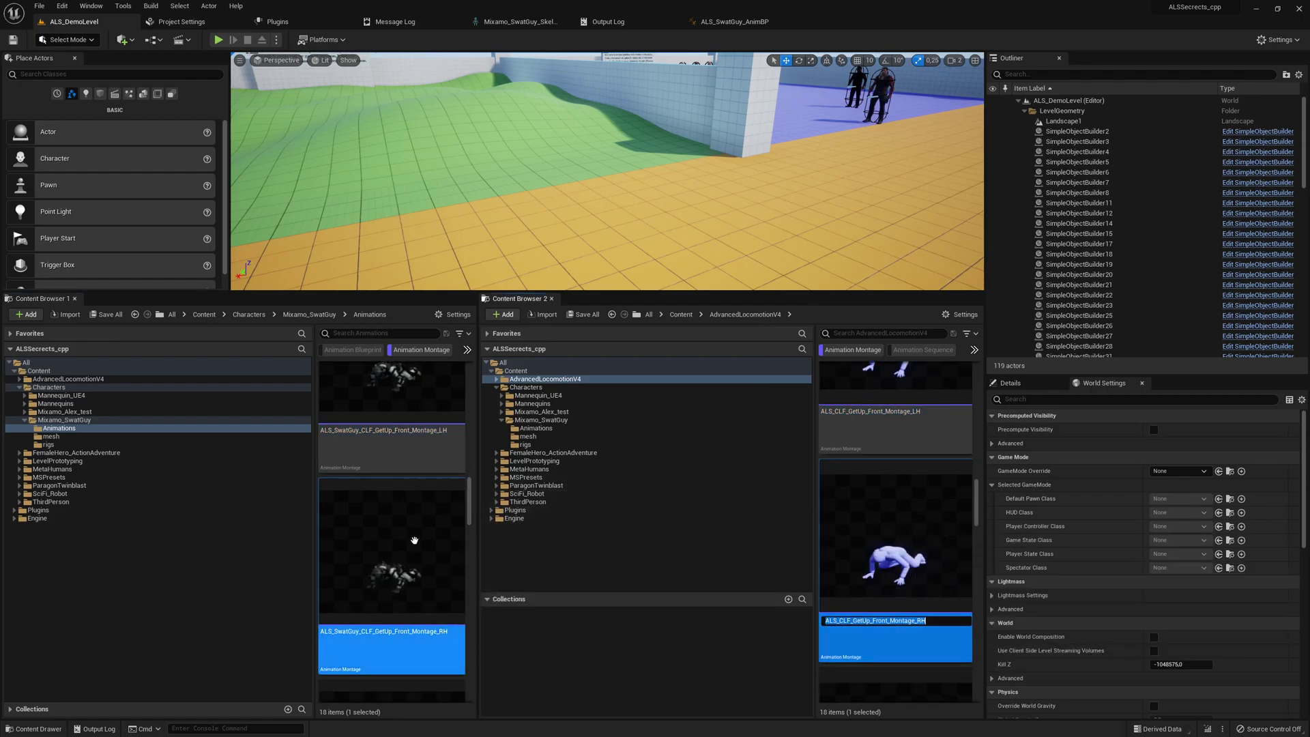
right_click(421, 535)
mouse_move(600, 395)
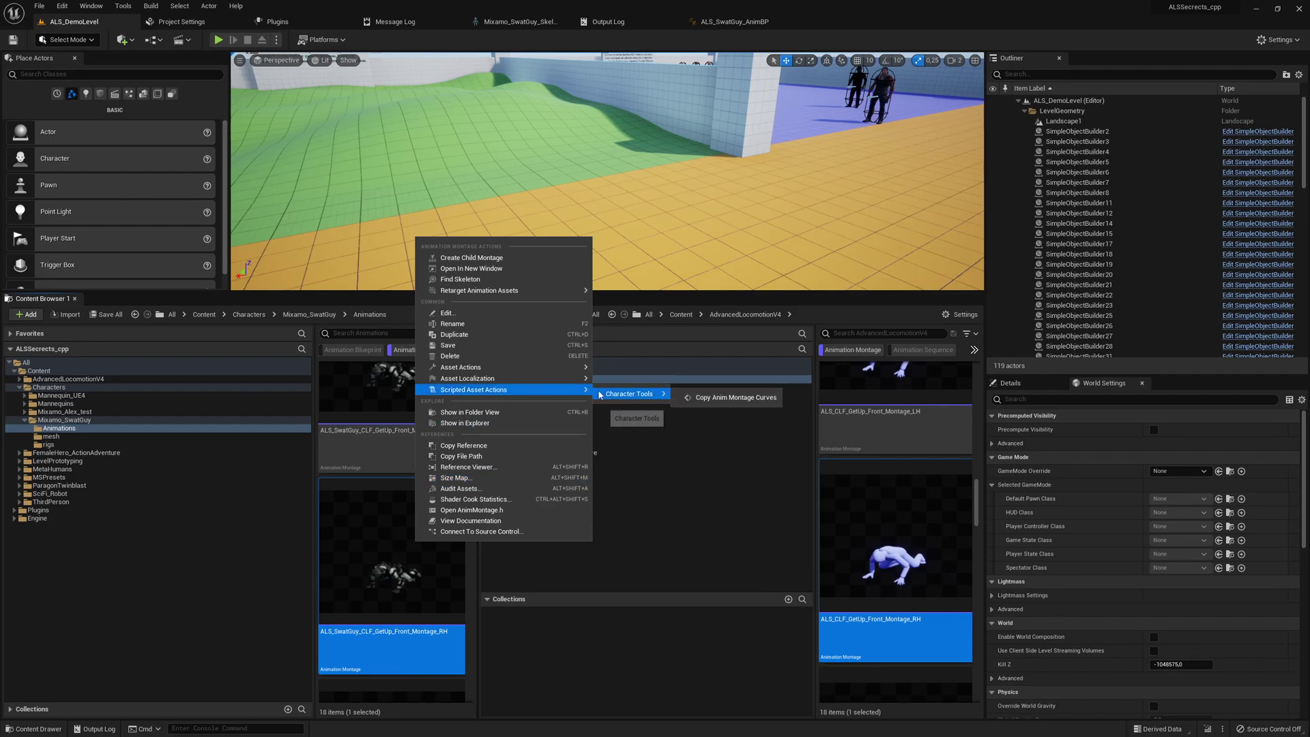
left_click(693, 398)
left_click(706, 352)
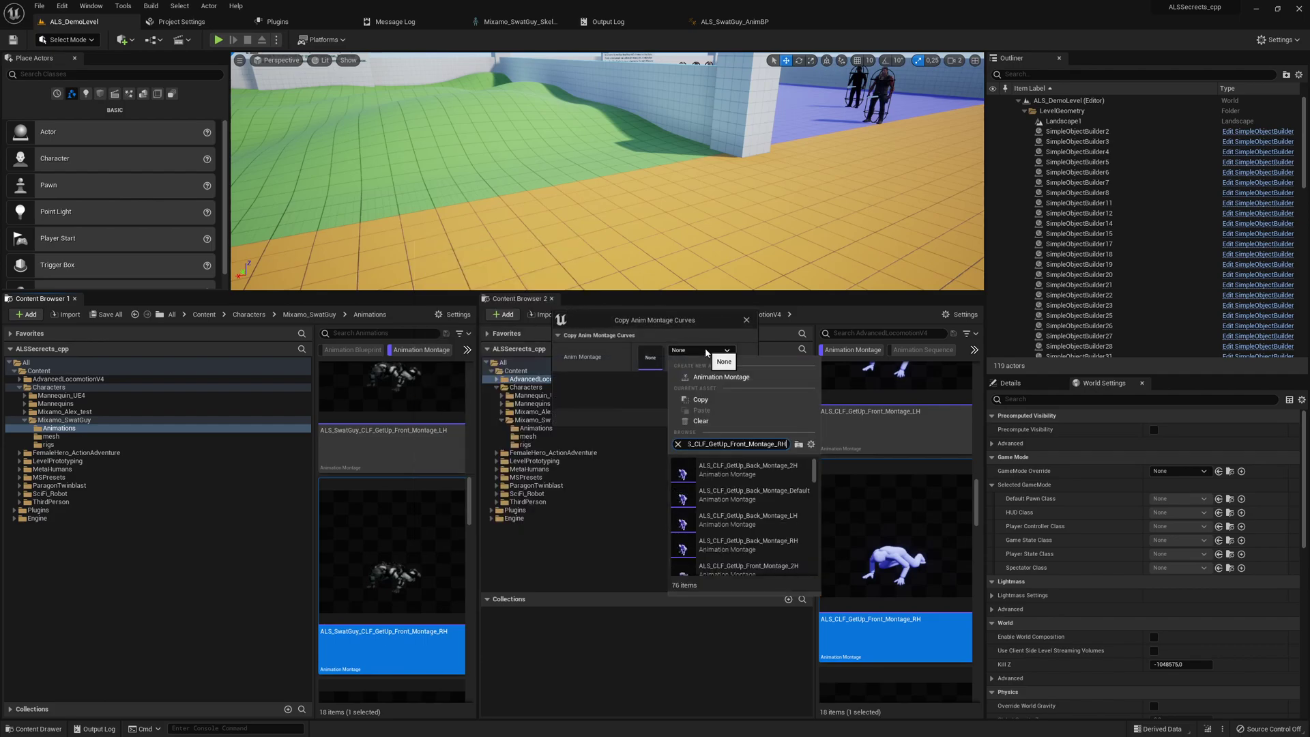
left_click(686, 466)
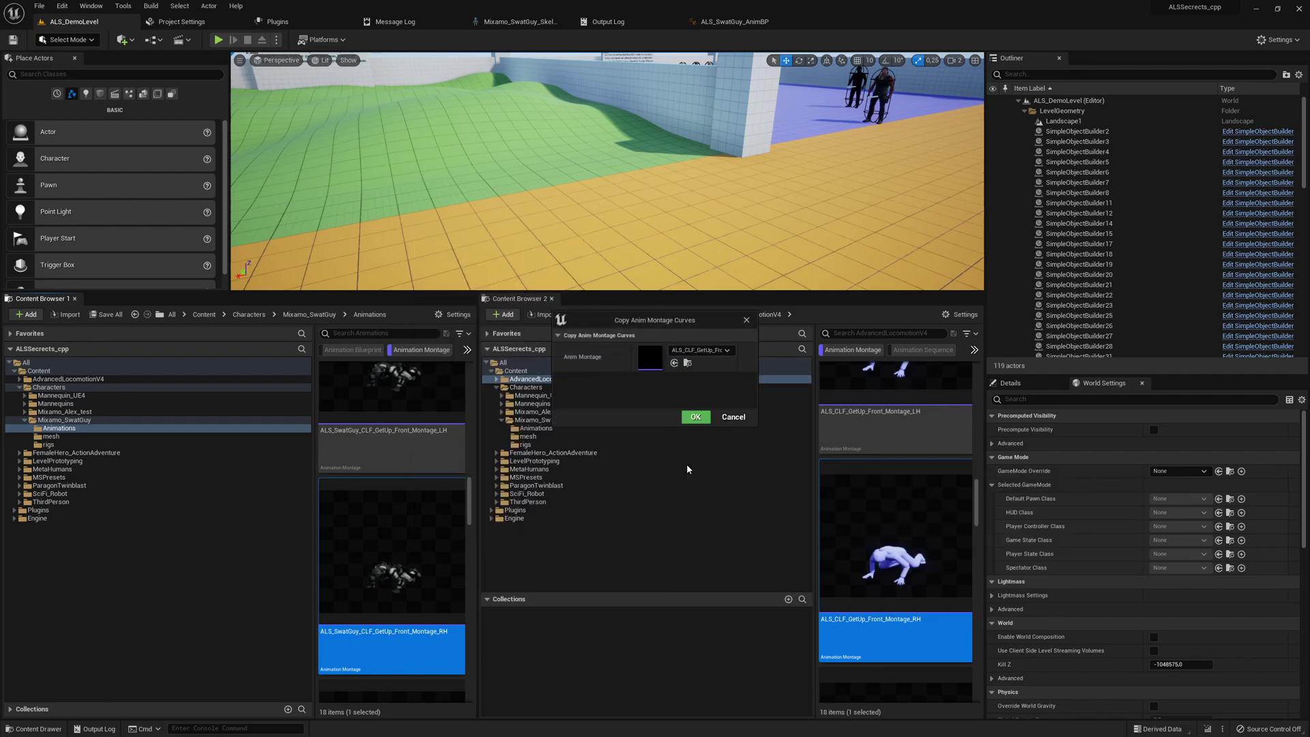
left_click(695, 417)
Run Copy Anim Montage Curves on ALS_SwatGuy_N_LandRoll_F_Montage_2H with ALS_N_LandRoll_F_Montage_2H as the source montage.
scroll(410, 519, "down", 3)
left_click(410, 515)
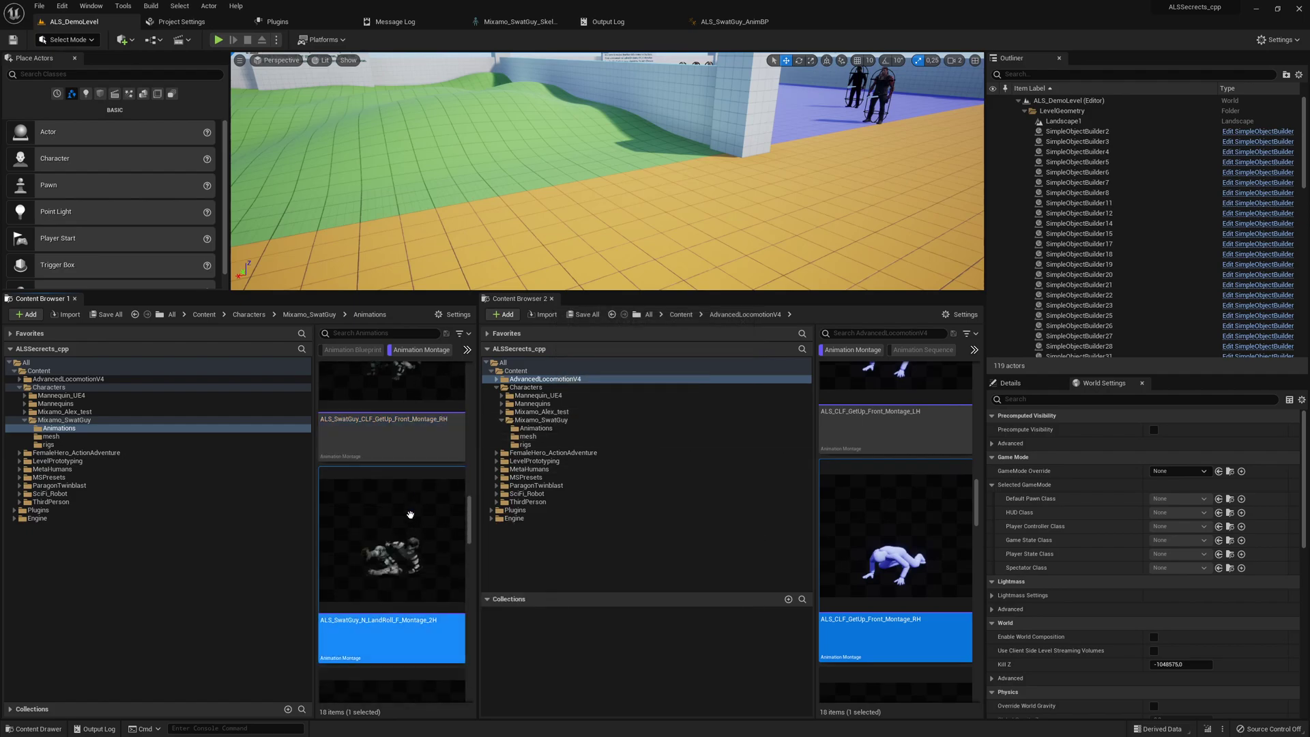
scroll(896, 522, "down", 3)
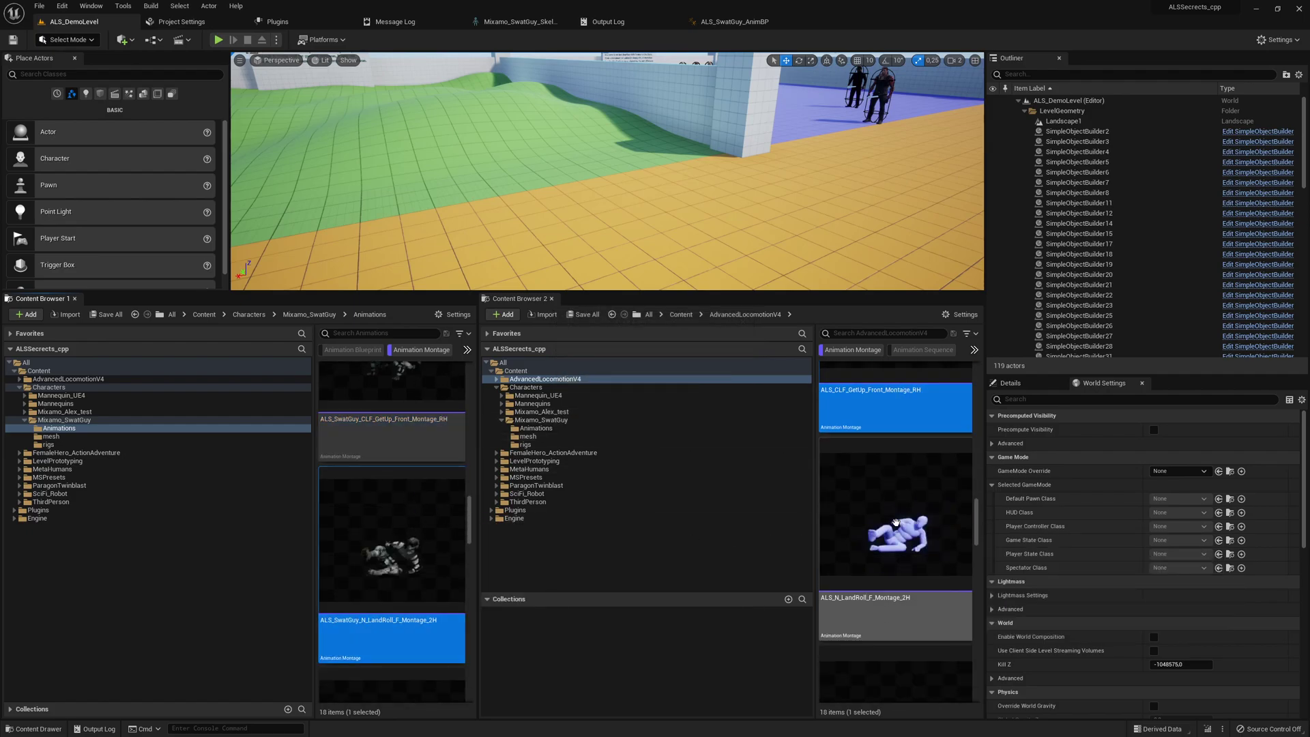
left_click(896, 523)
right_click(414, 544)
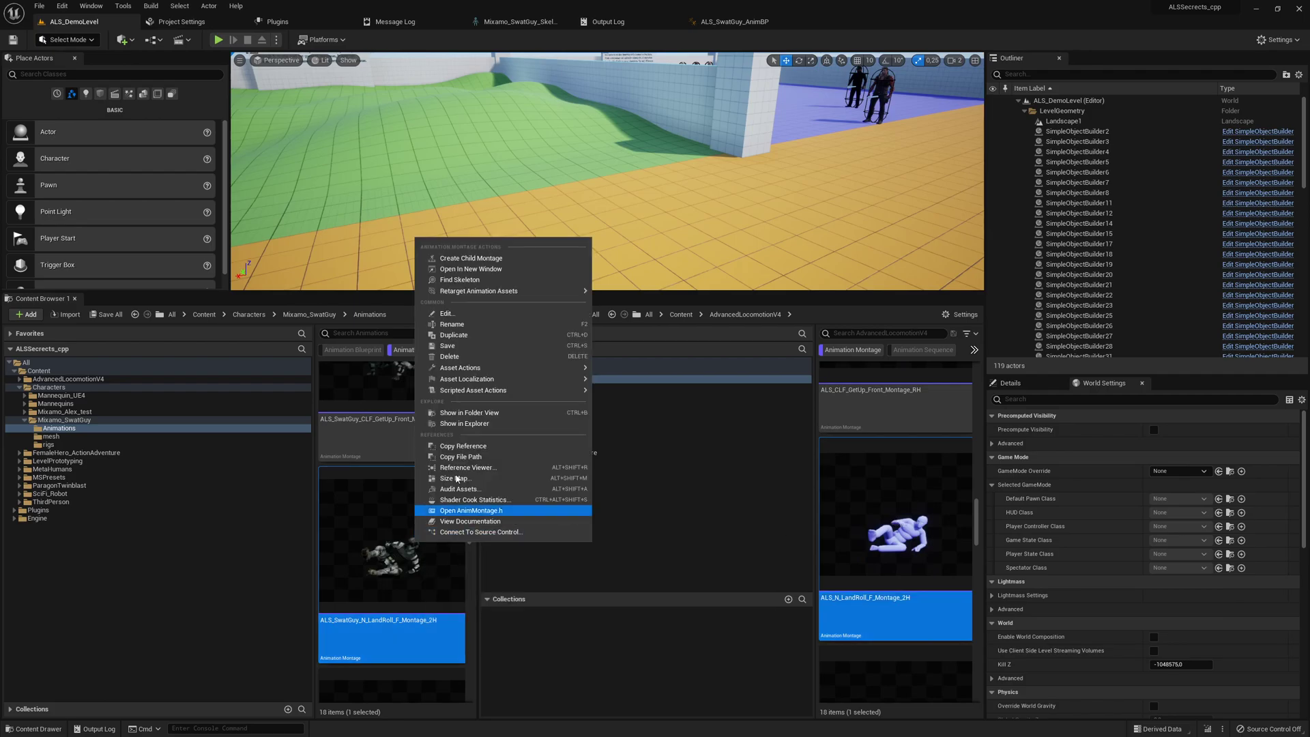
mouse_move(630, 394)
left_click(706, 399)
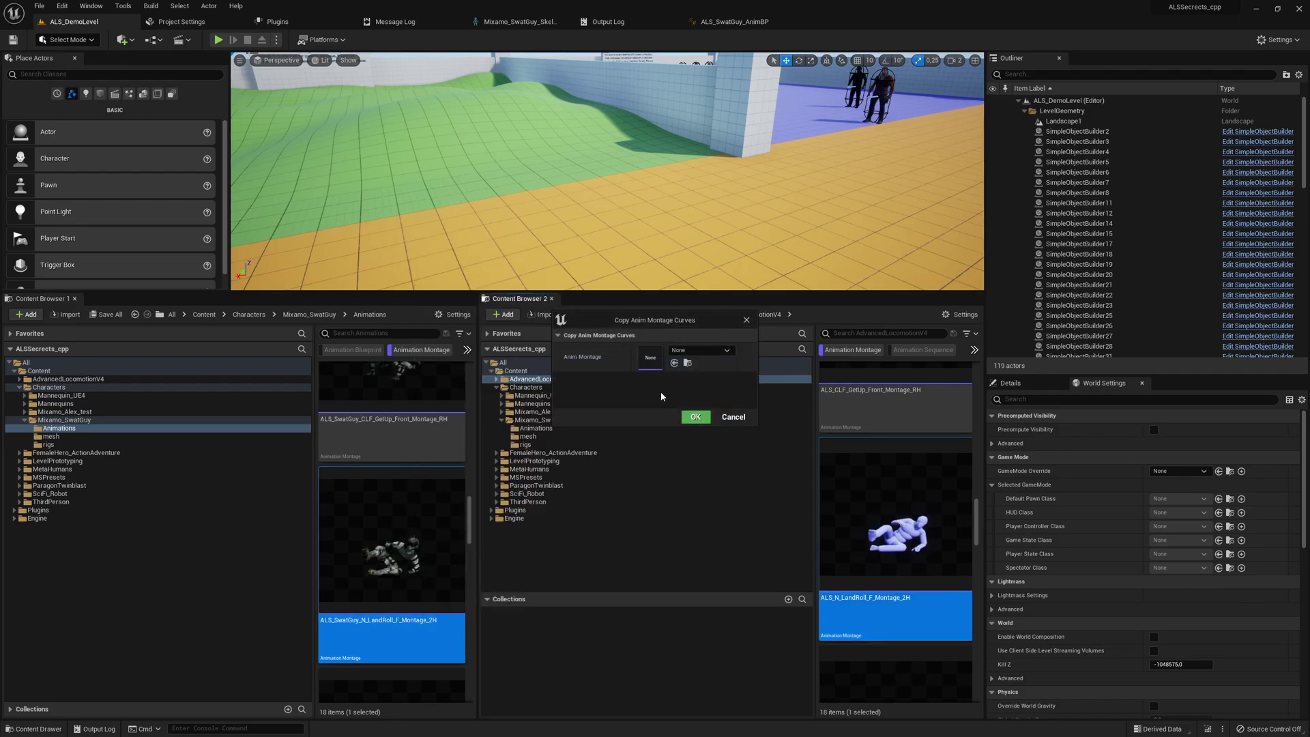
left_click(681, 338)
left_click(701, 351)
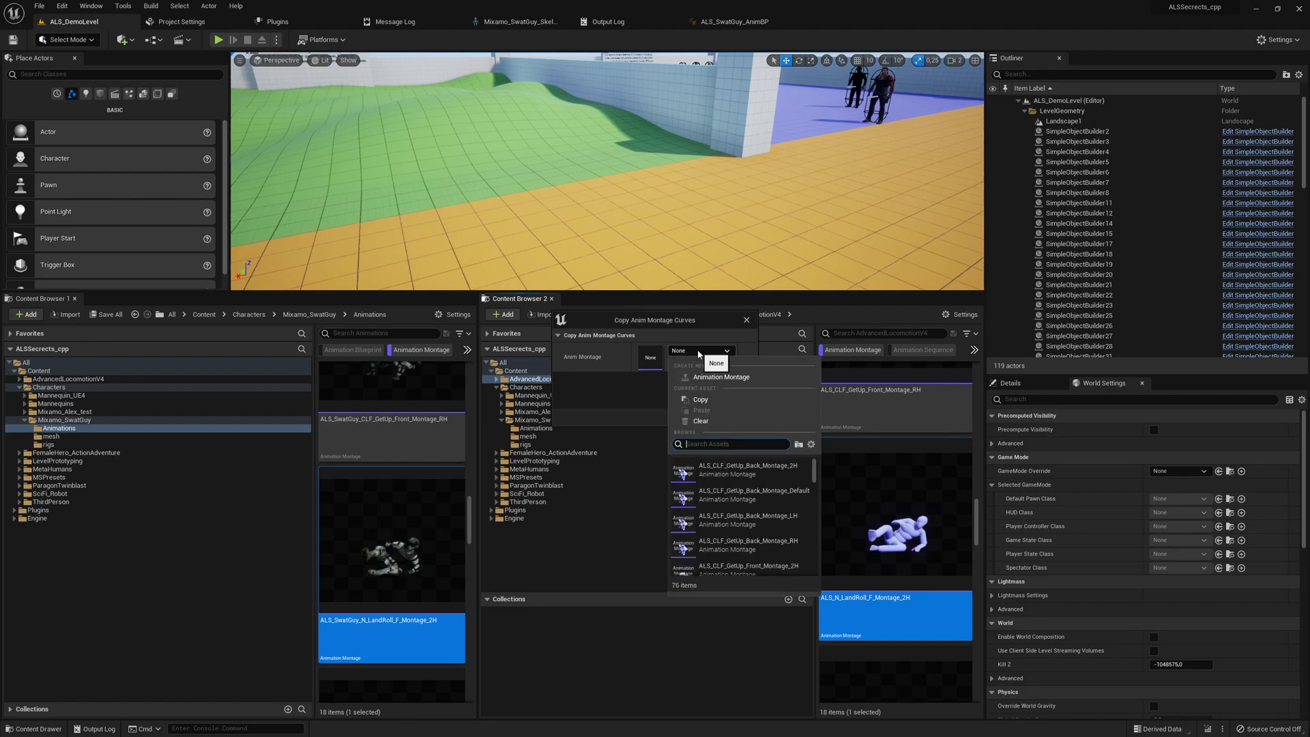
key("ctrl+v")
left_click(707, 468)
left_click(697, 416)
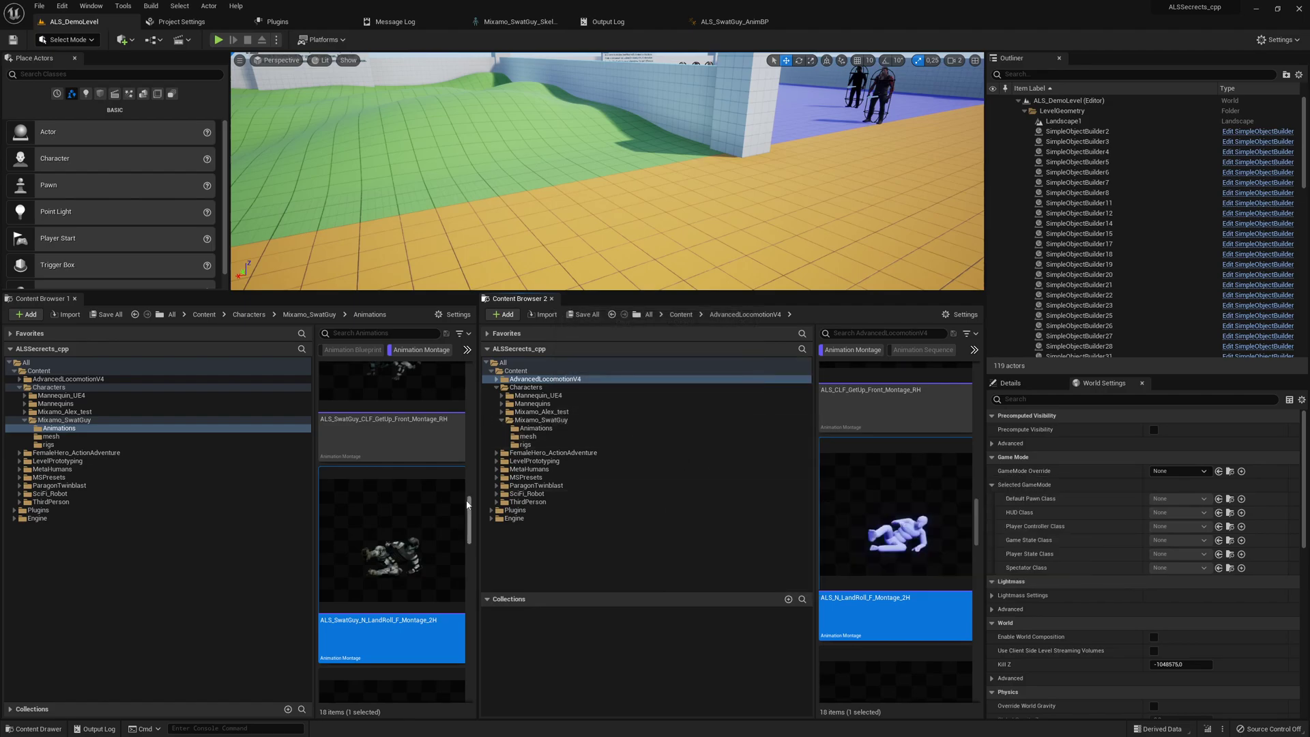
Run Copy Anim Montage Curves on ALS_SwatGuy_N_LandRoll_F_Montage_Default with ALS_N_LandRoll_F_Montage_Default as the source montage.
scroll(419, 518, "down", 1)
scroll(419, 517, "down", 2)
scroll(859, 511, "down", 3)
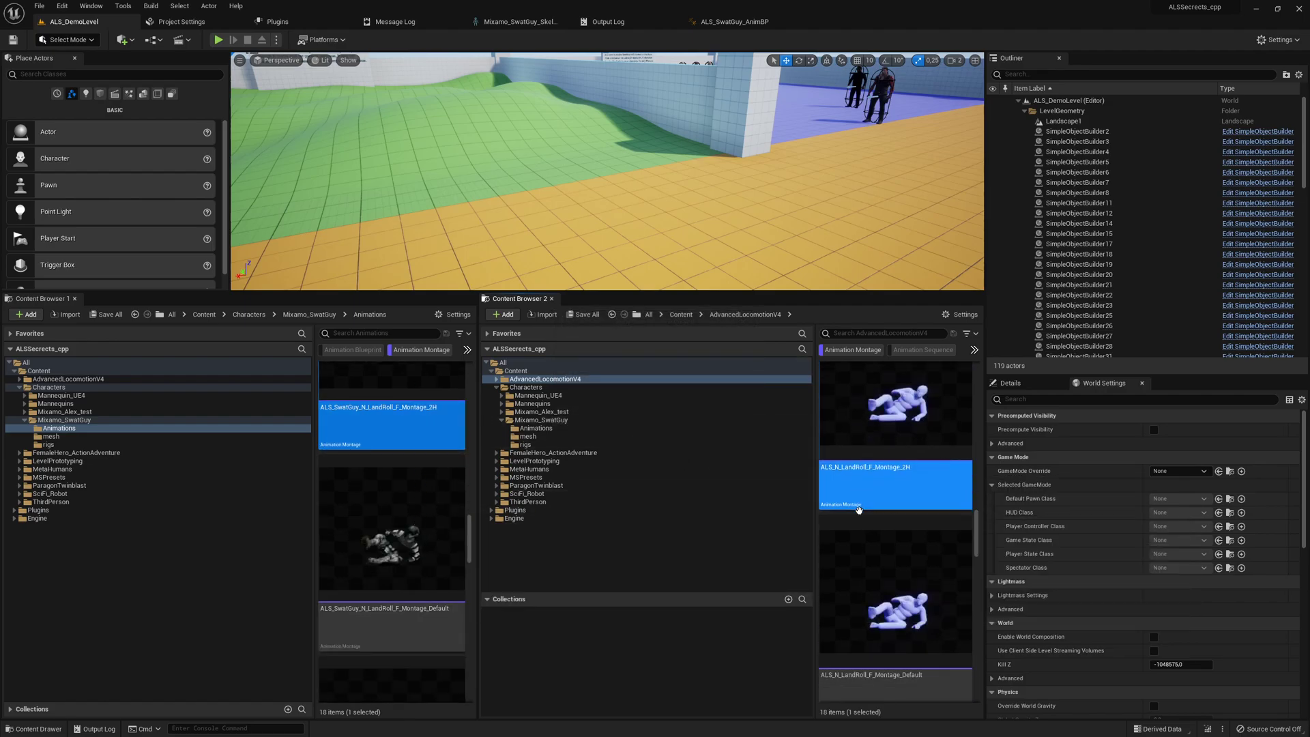
left_click(859, 511)
right_click(409, 515)
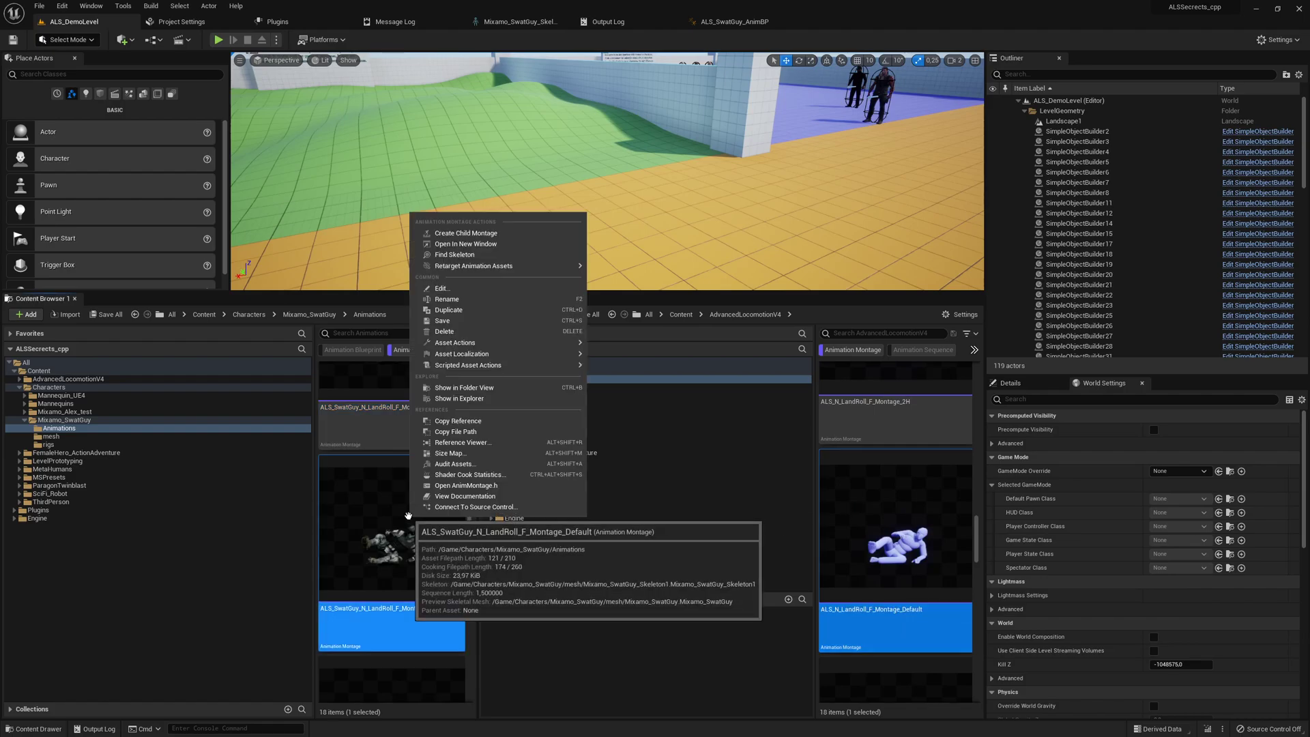
mouse_move(483, 367)
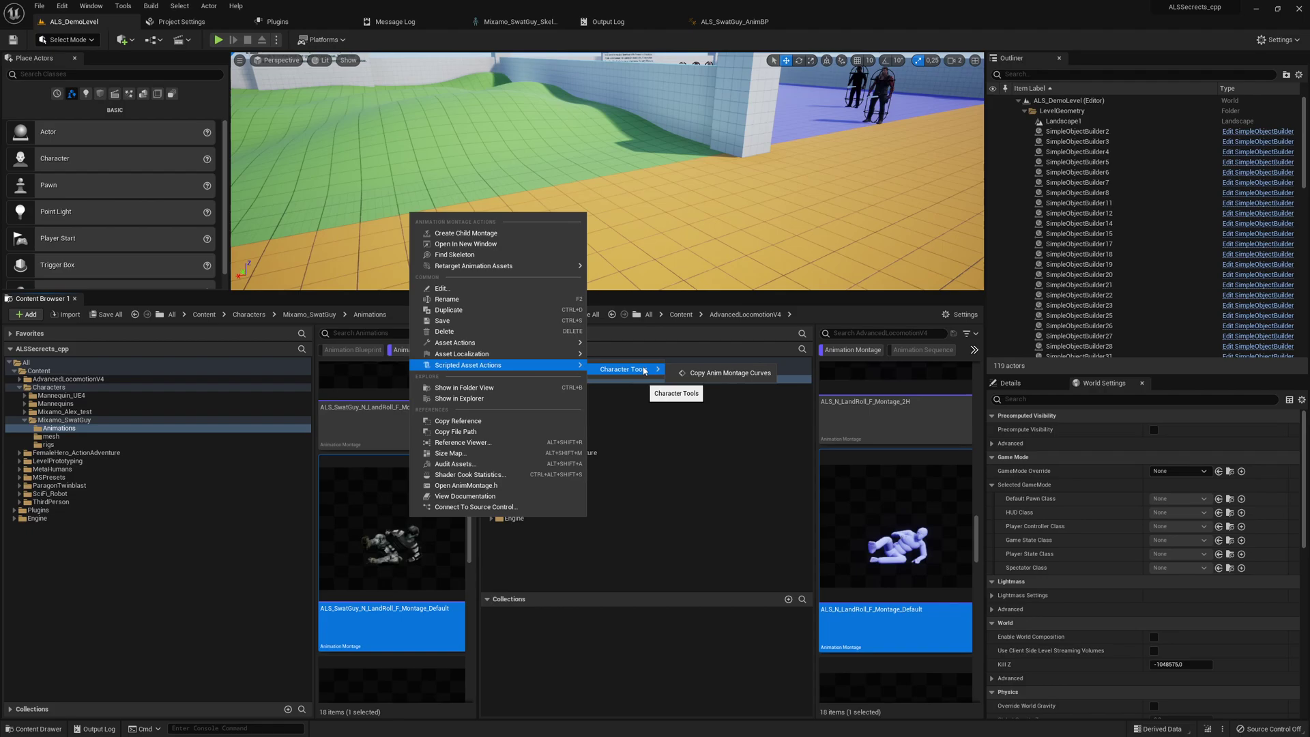
left_click(729, 374)
left_click(700, 350)
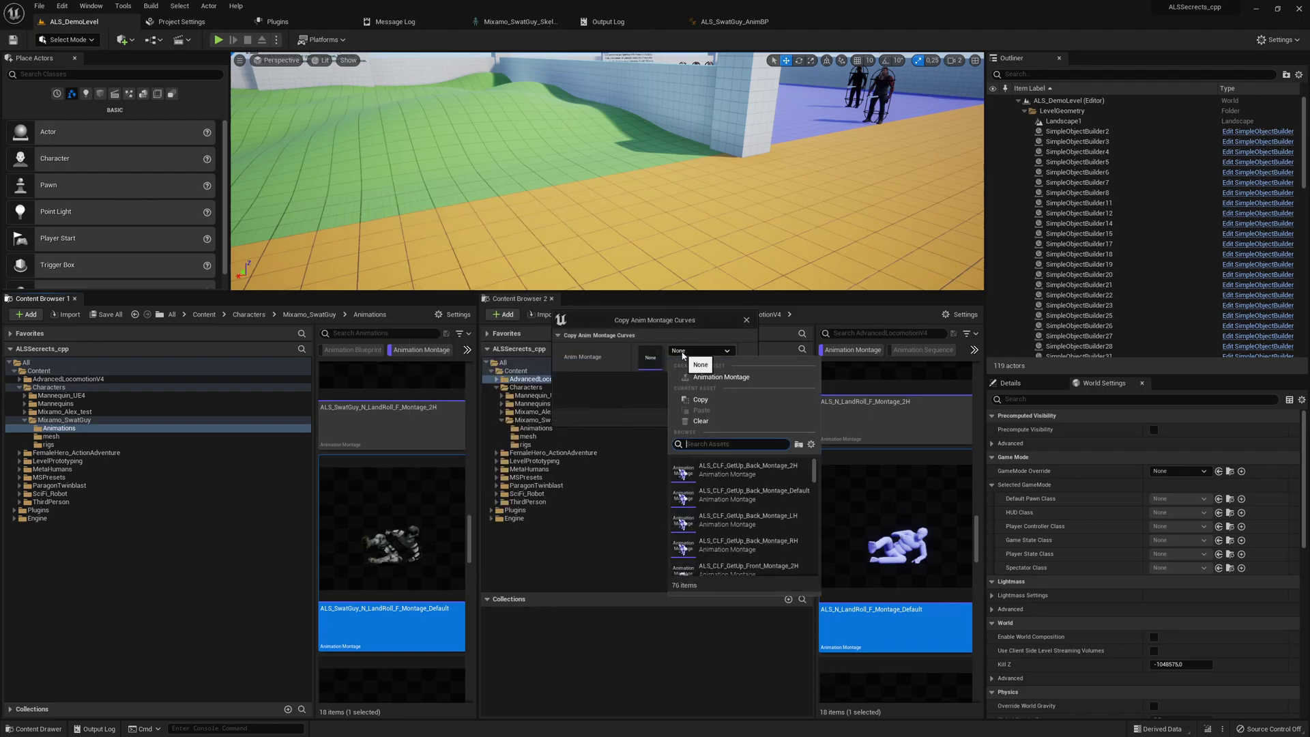
key("ctrl+v")
left_click(749, 467)
left_click(693, 414)
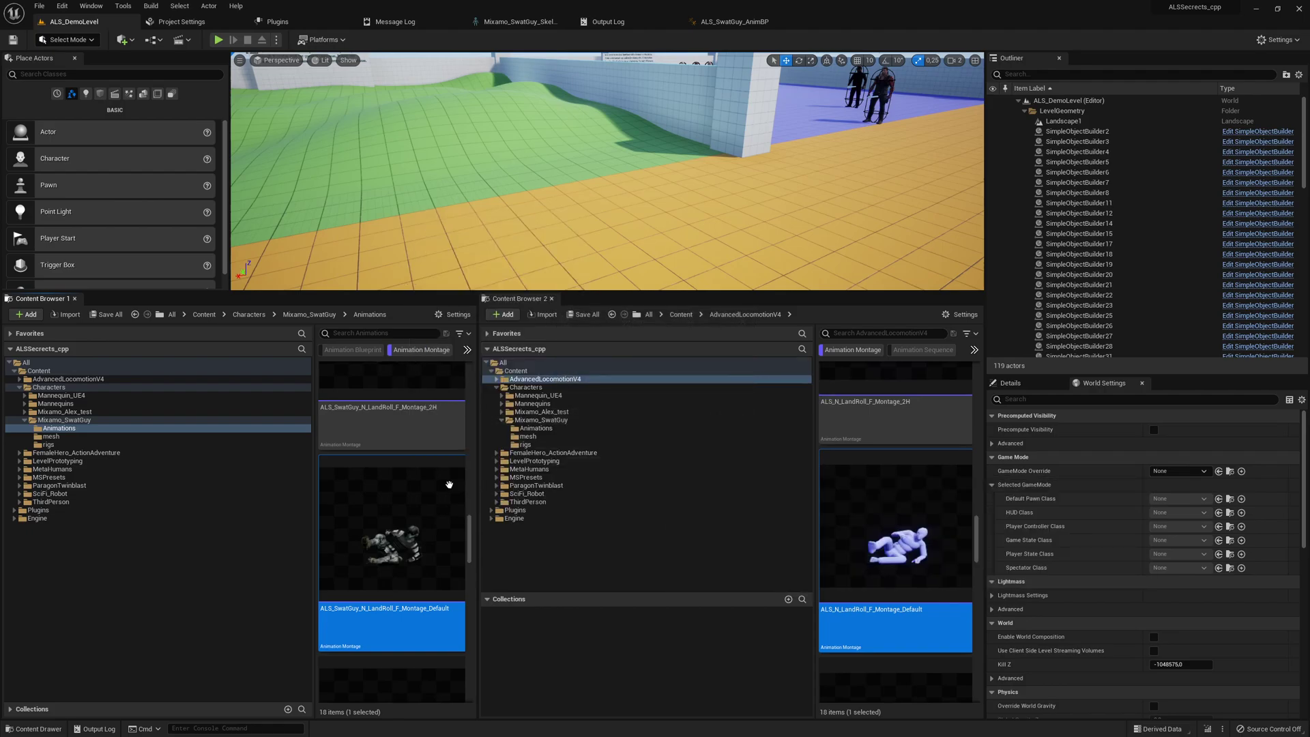
Run Copy Anim Montage Curves on ALS_SwatGuy_N_LandRoll_F_Montage_LH with ALS_N_LandRoll_F_Montage_LH as the source montage.
scroll(399, 506, "down", 2)
left_click(392, 560)
key("F2")
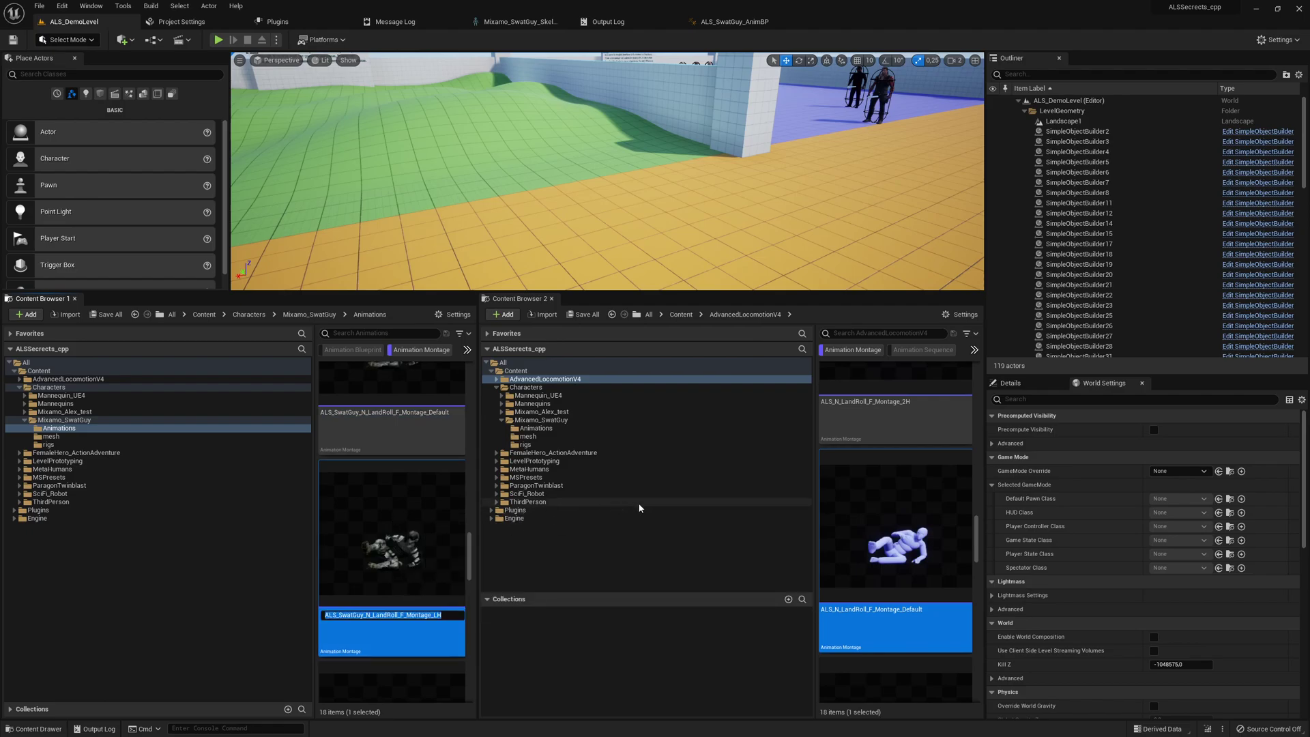
scroll(887, 518, "down", 3)
left_click(864, 479)
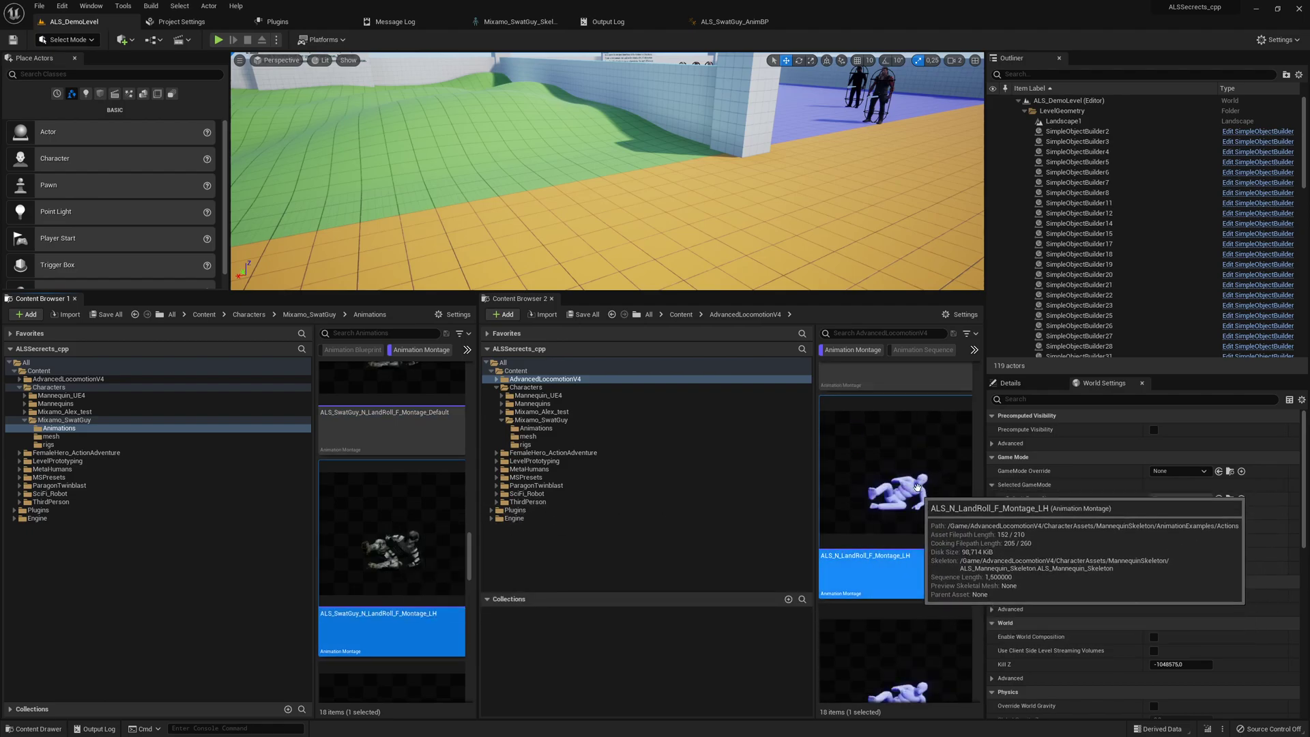
key("F2")
key("Escape")
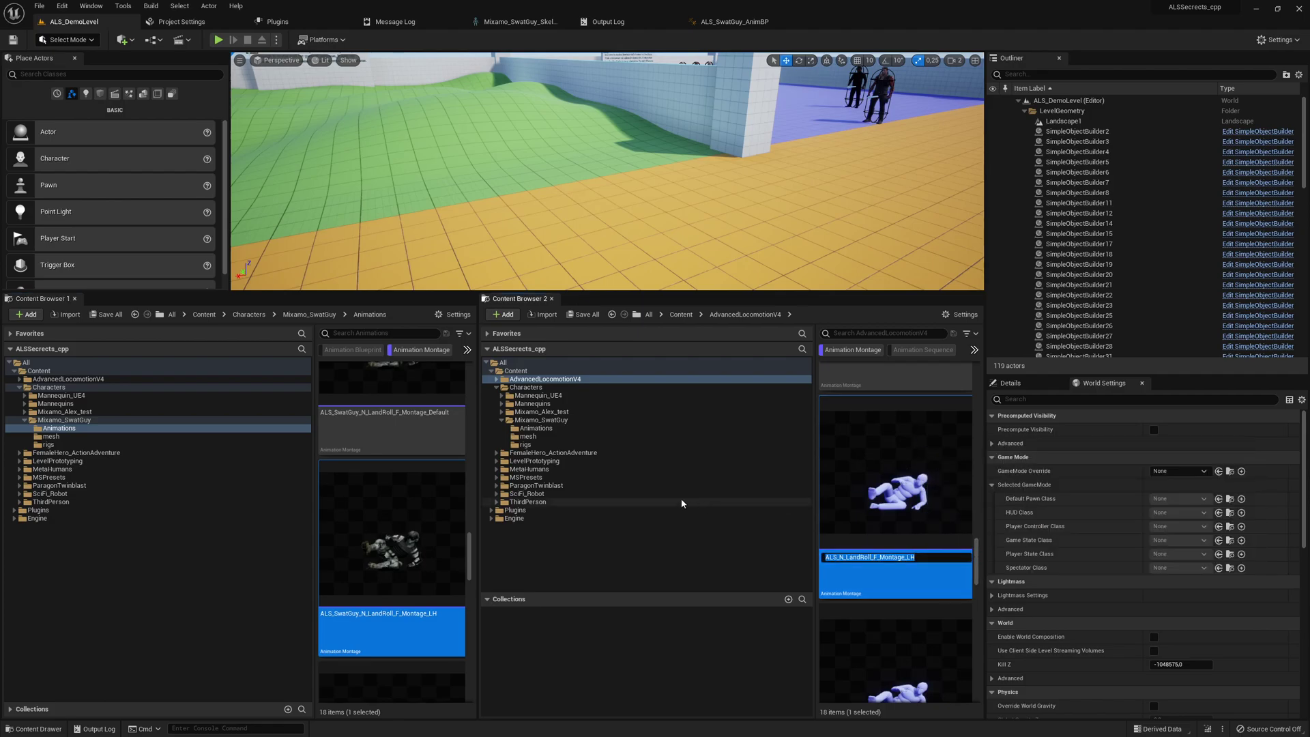
right_click(390, 520)
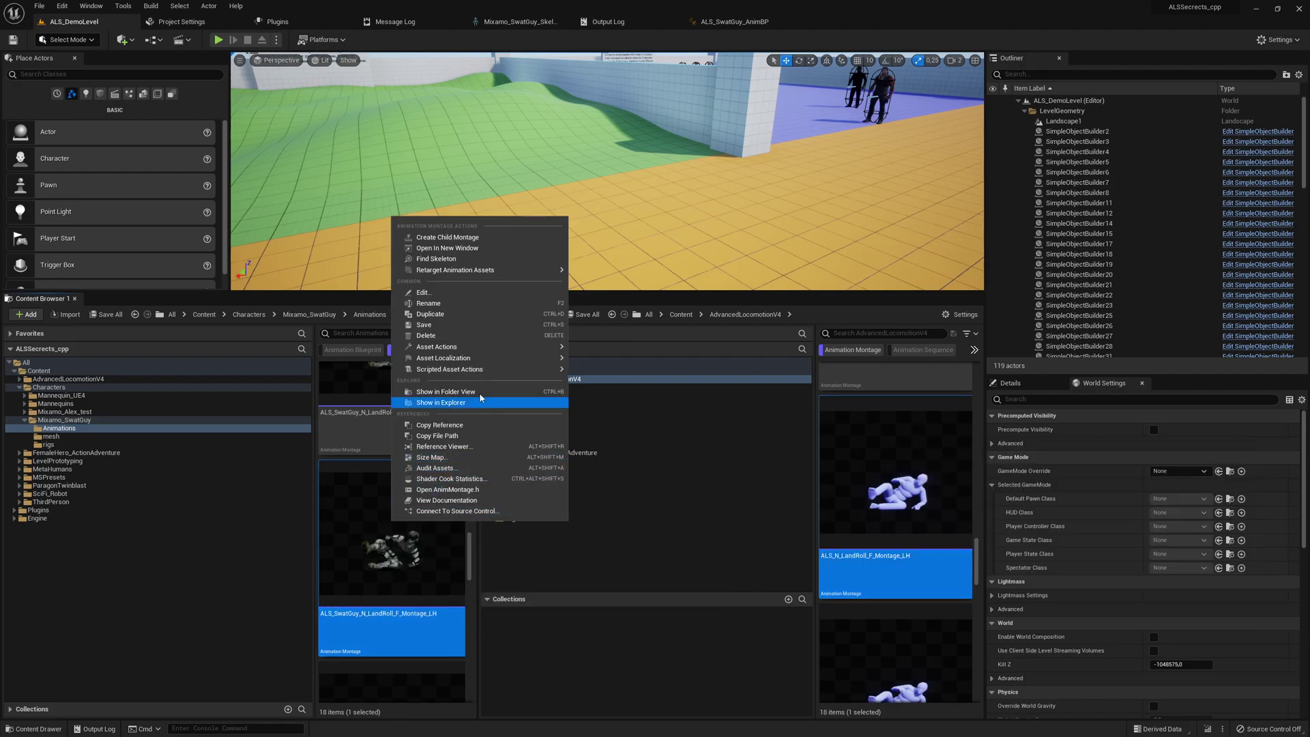
mouse_move(591, 373)
left_click(709, 377)
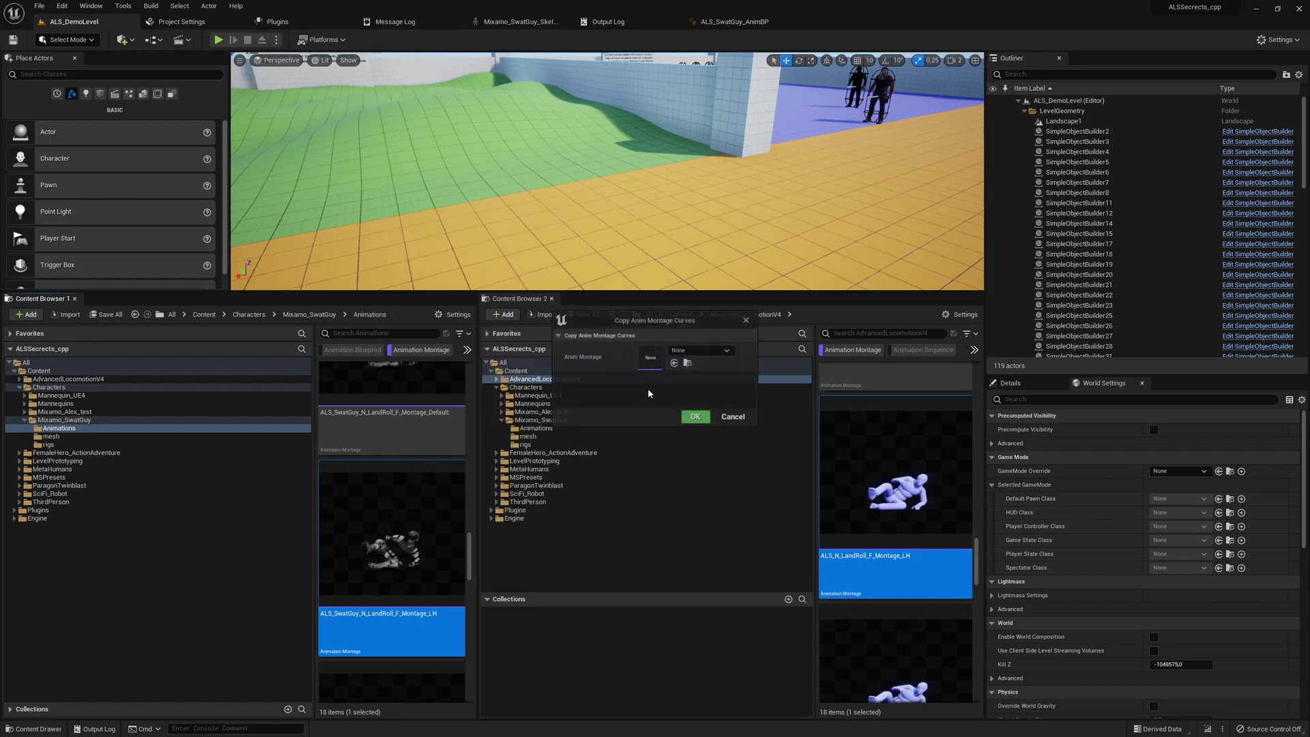
left_click(690, 355)
left_click(731, 462)
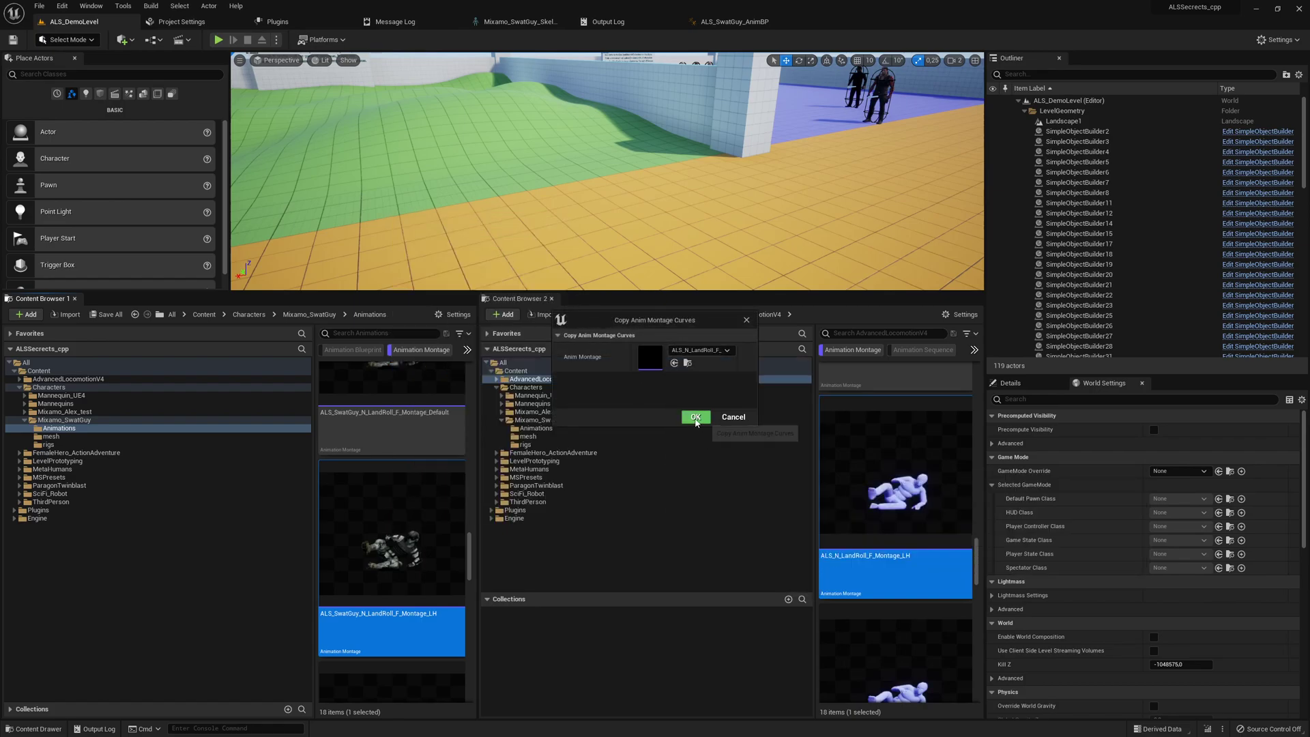
left_click(695, 416)
Run Copy Anim Montage Curves on ALS_SwatGuy_N_LandRoll_F_Montage_RH with ALS_N_LandRoll_F_Montage_RH as the source montage.
scroll(437, 512, "down", 3)
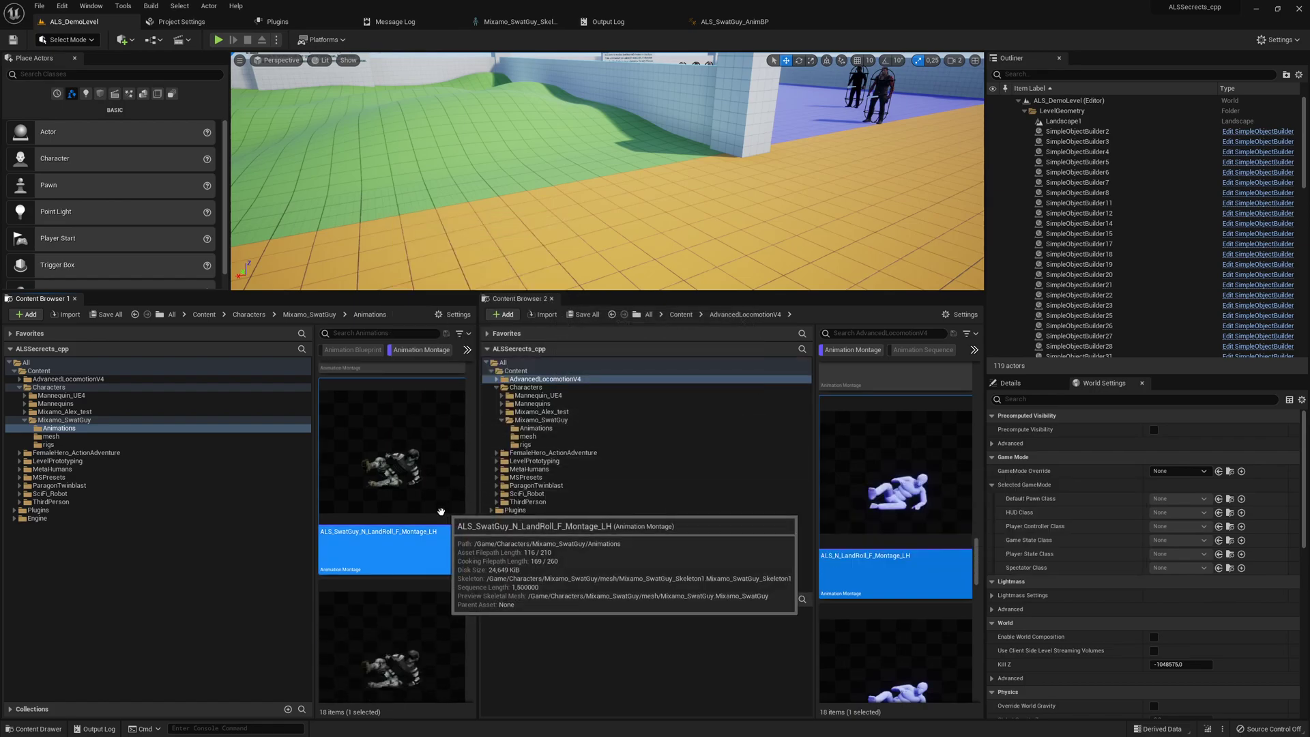
scroll(903, 512, "down", 3)
left_click(903, 512)
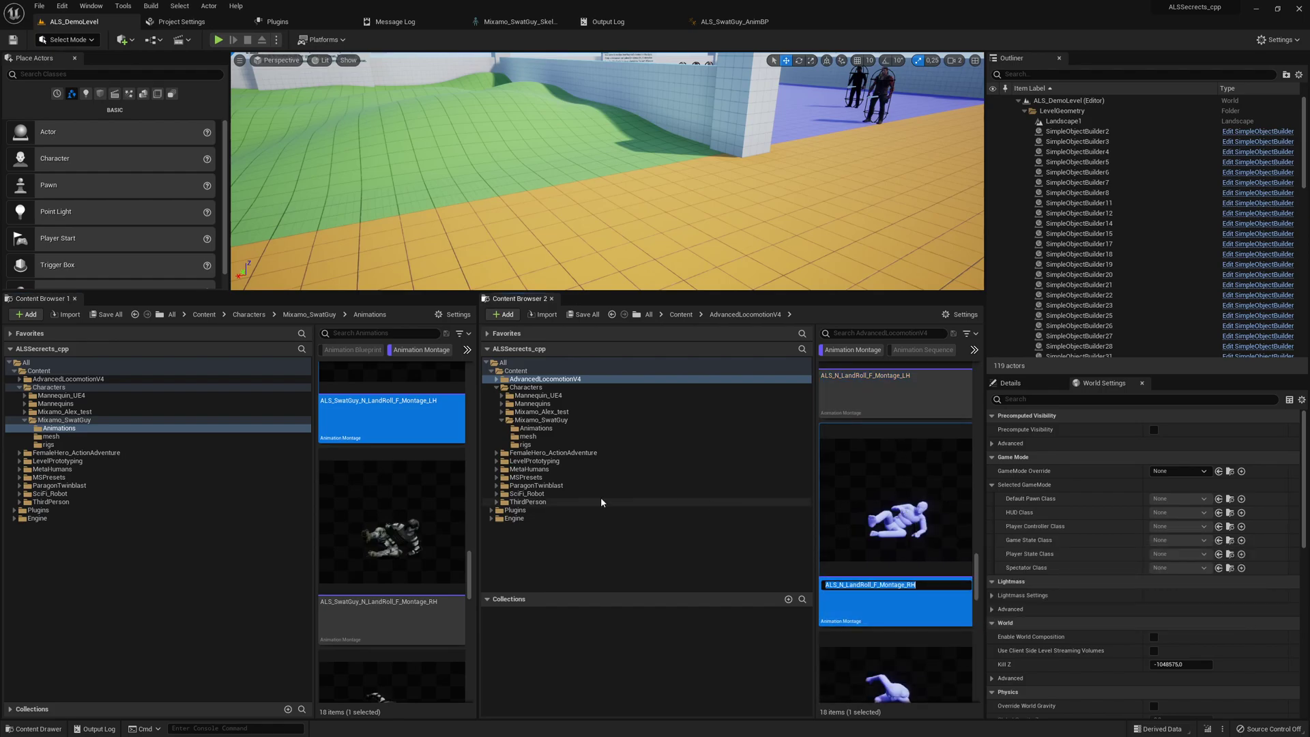
left_click(426, 502)
right_click(426, 502)
mouse_move(593, 353)
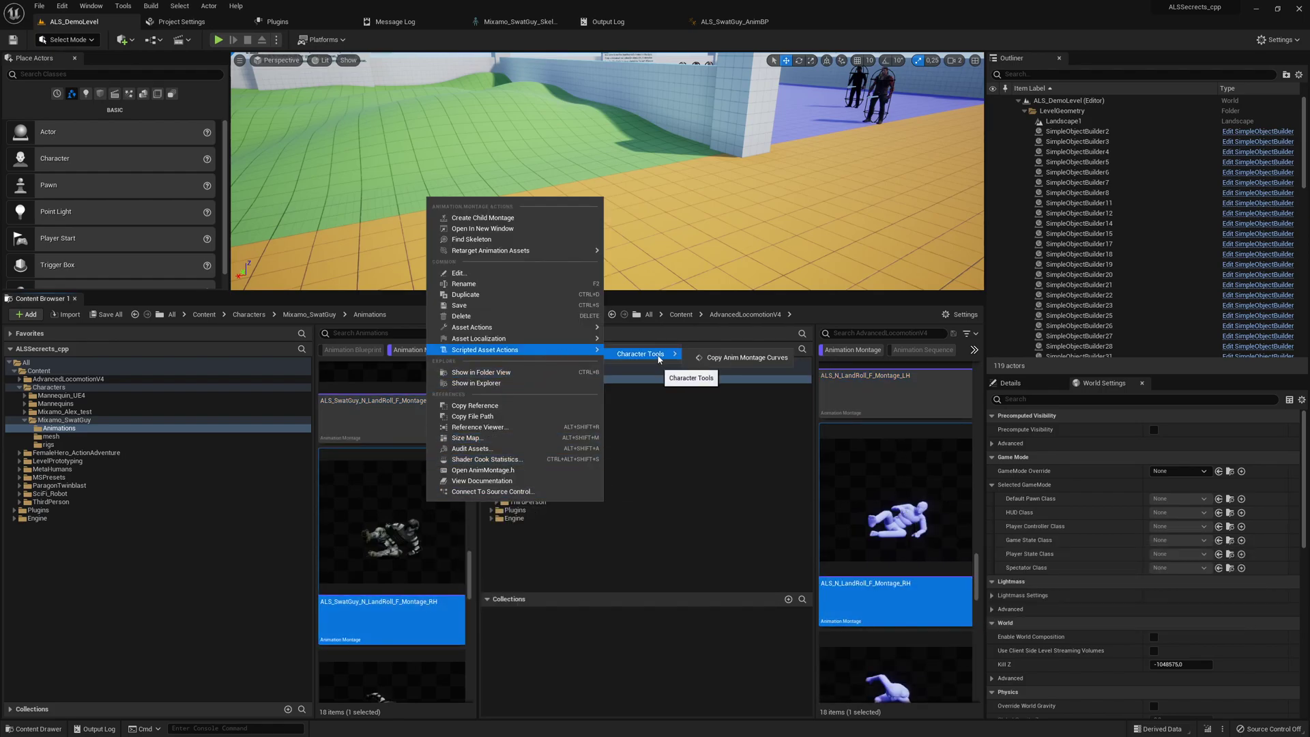
left_click(698, 354)
left_click(699, 350)
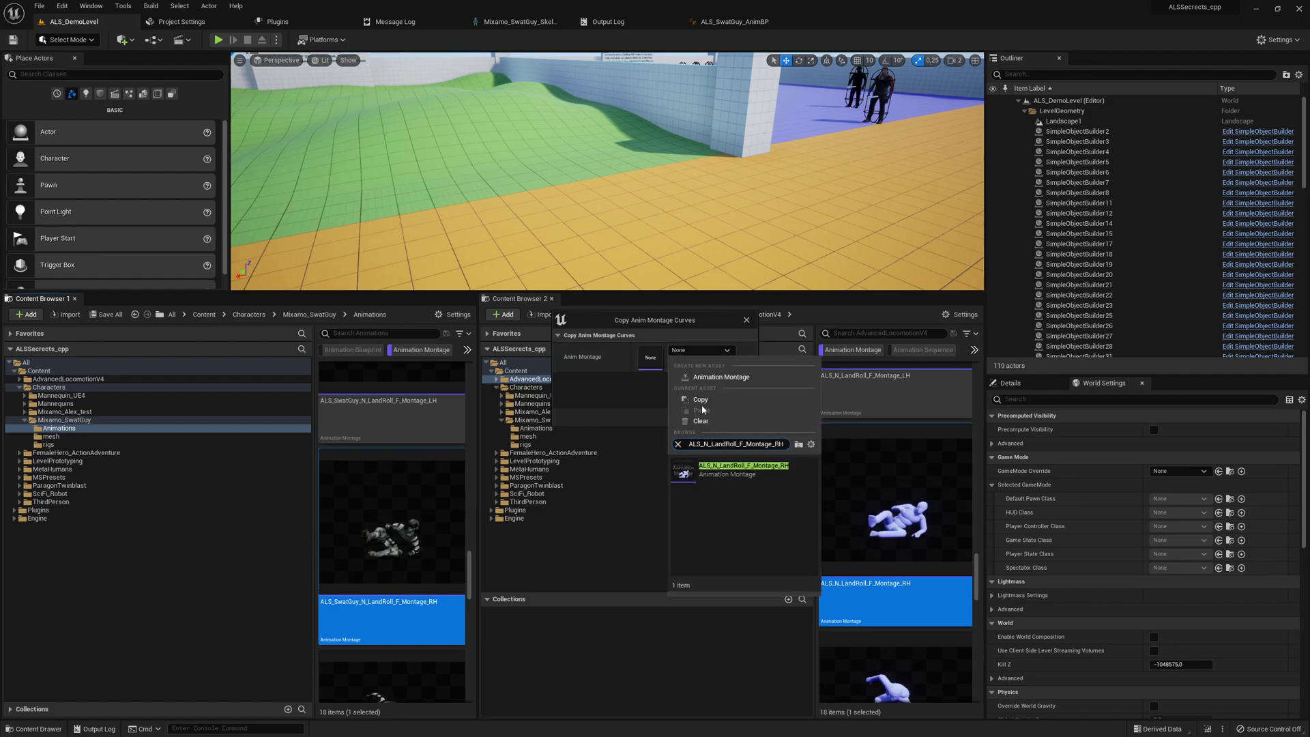
left_click(706, 468)
left_click(693, 417)
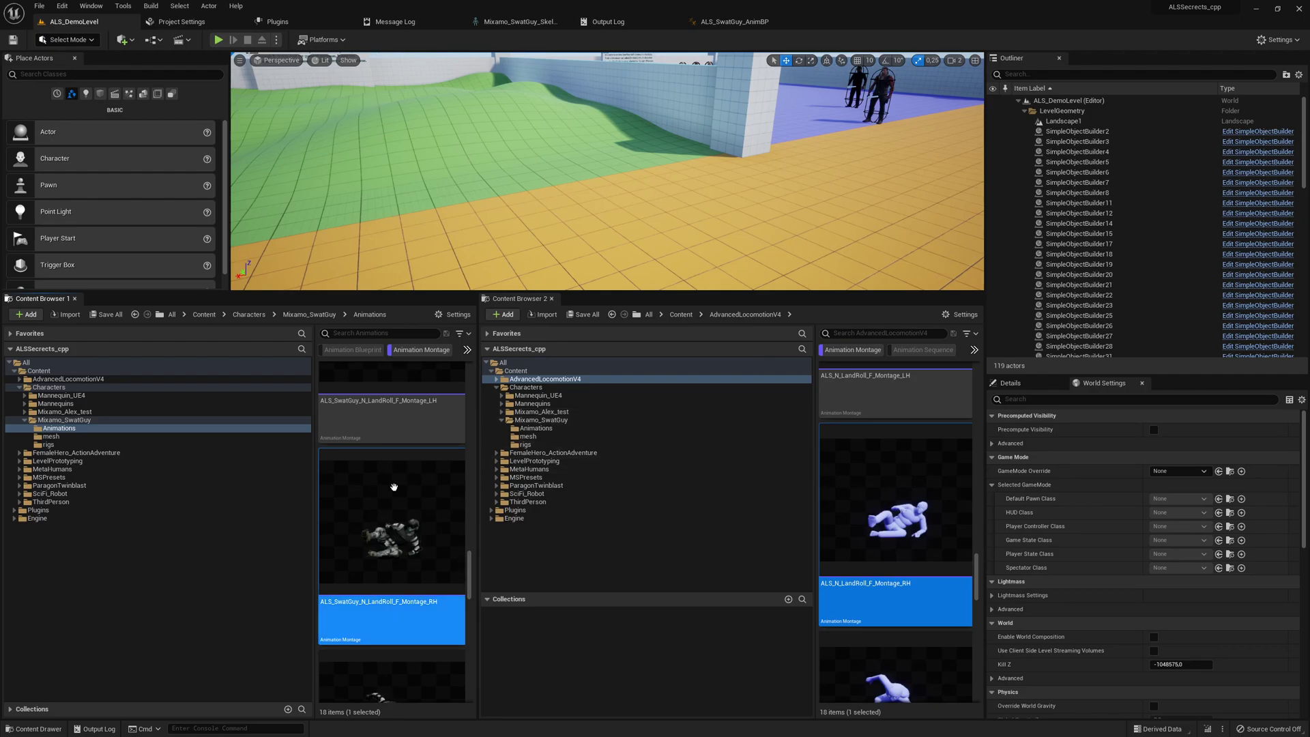
Run Copy Anim Montage Curves on ALS_SwatGuy_N_Mantle_1m_Montage_2H with ALS_N_Mantle_1m_Montage_2H as the source montage.
scroll(382, 485, "down", 2)
left_click(382, 519)
scroll(846, 511, "down", 3)
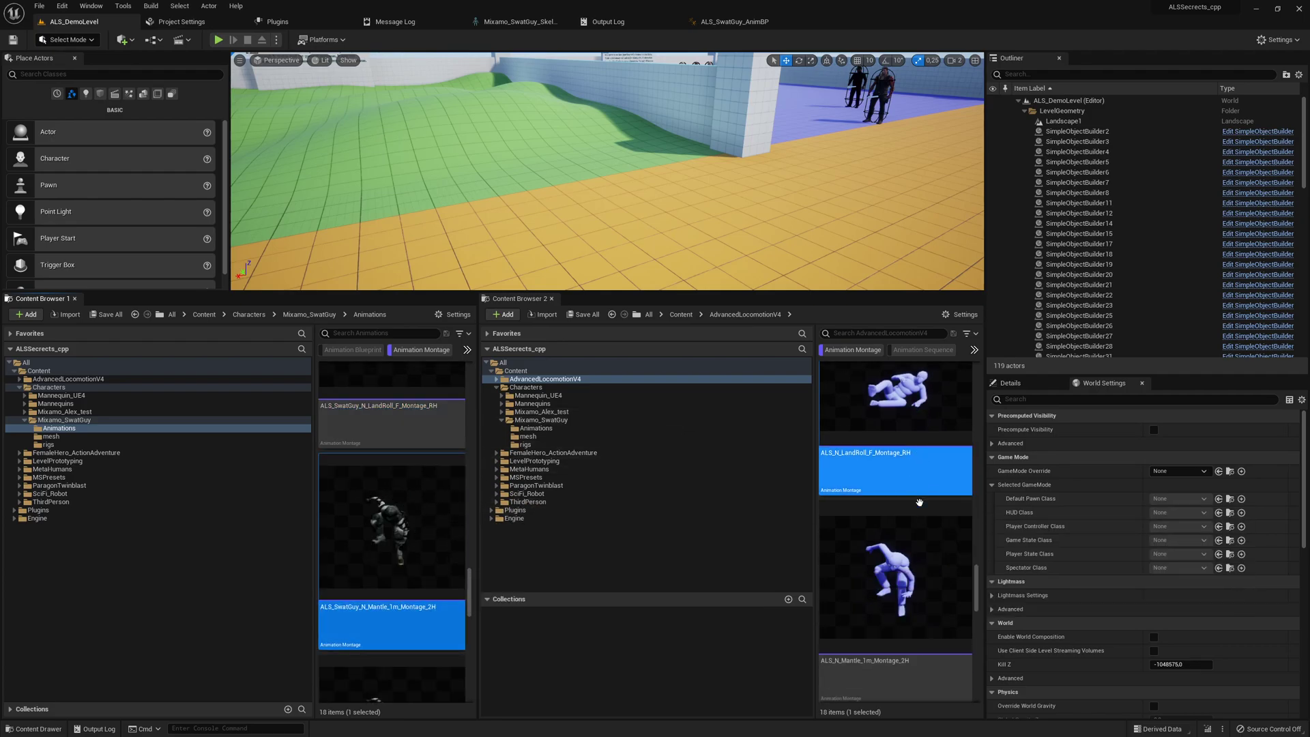
left_click(896, 546)
key("F2")
right_click(406, 539)
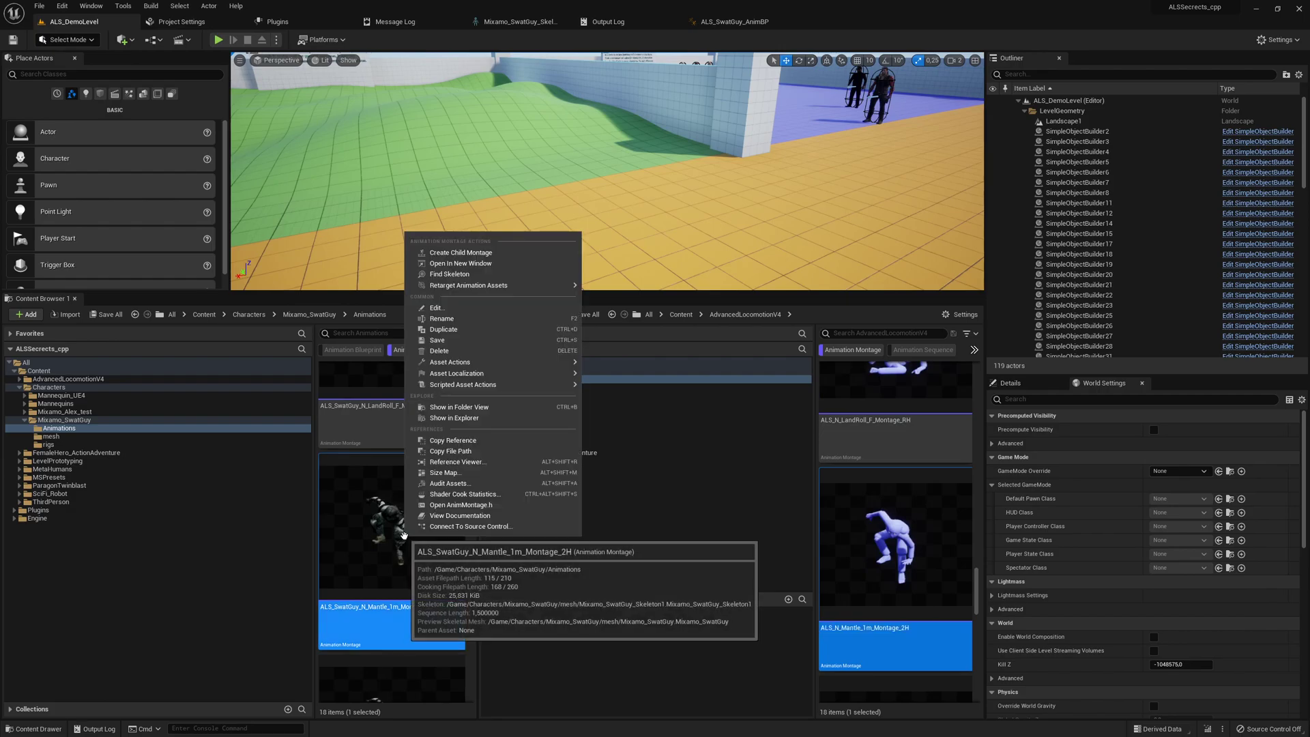
mouse_move(526, 384)
mouse_move(617, 390)
left_click(724, 393)
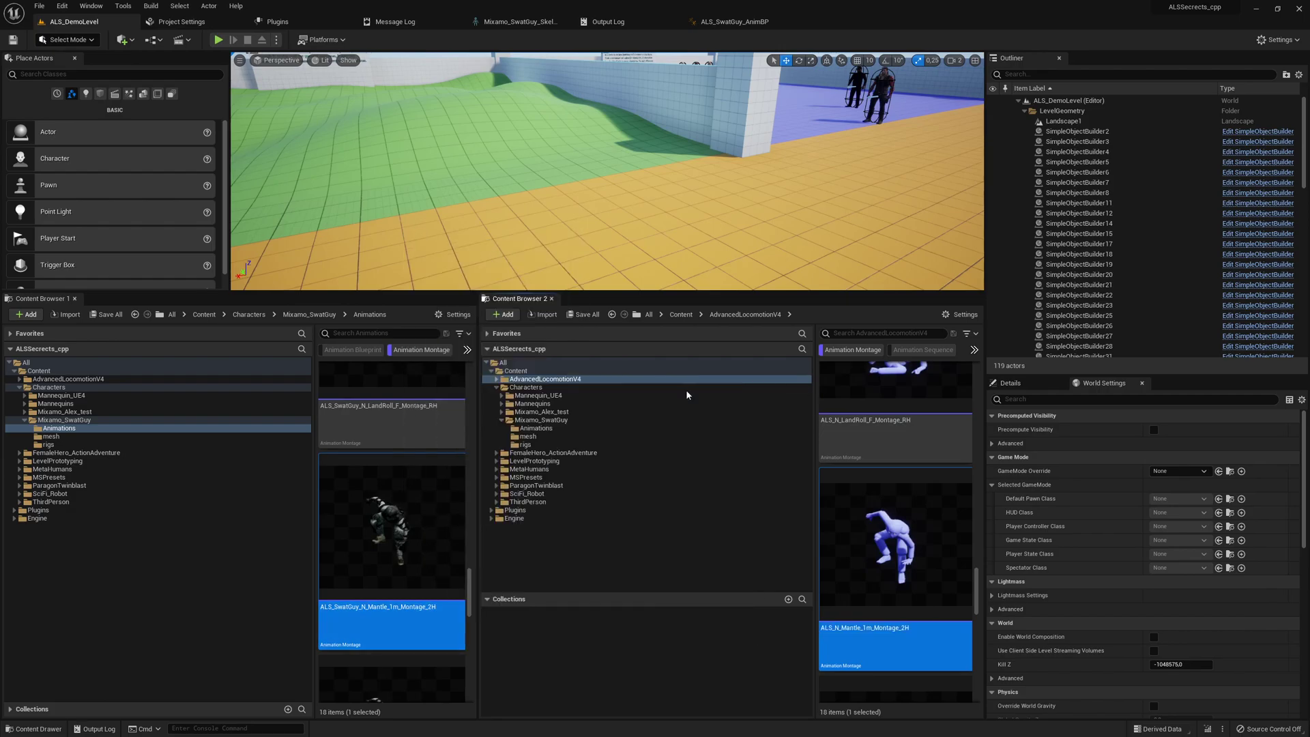
left_click(699, 350)
key("ctrl+v")
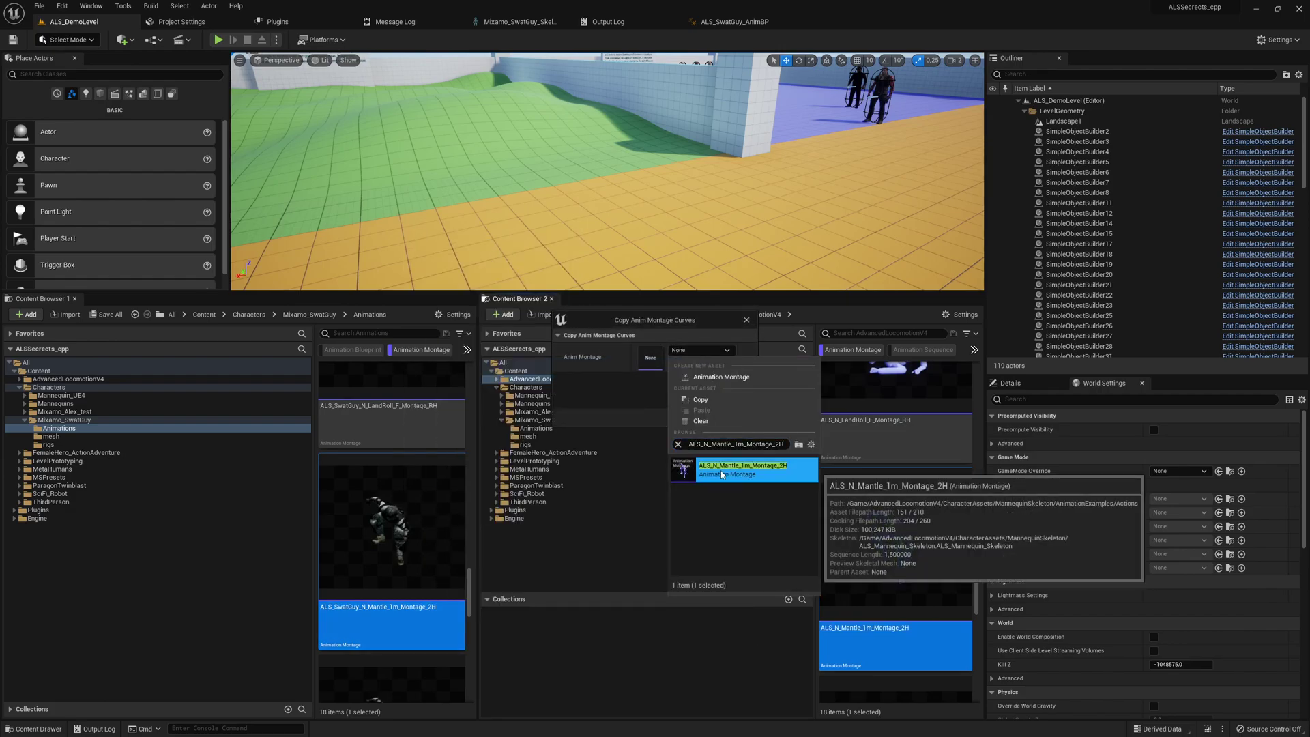
left_click(722, 469)
left_click(690, 413)
Run Copy Anim Montage Curves on ALS_SwatGuy_N_Mantle_1m_Montage_Box with ALS_N_Mantle_1m_Montage_Box as the source montage.
scroll(380, 546, "down", 2)
left_click(380, 546)
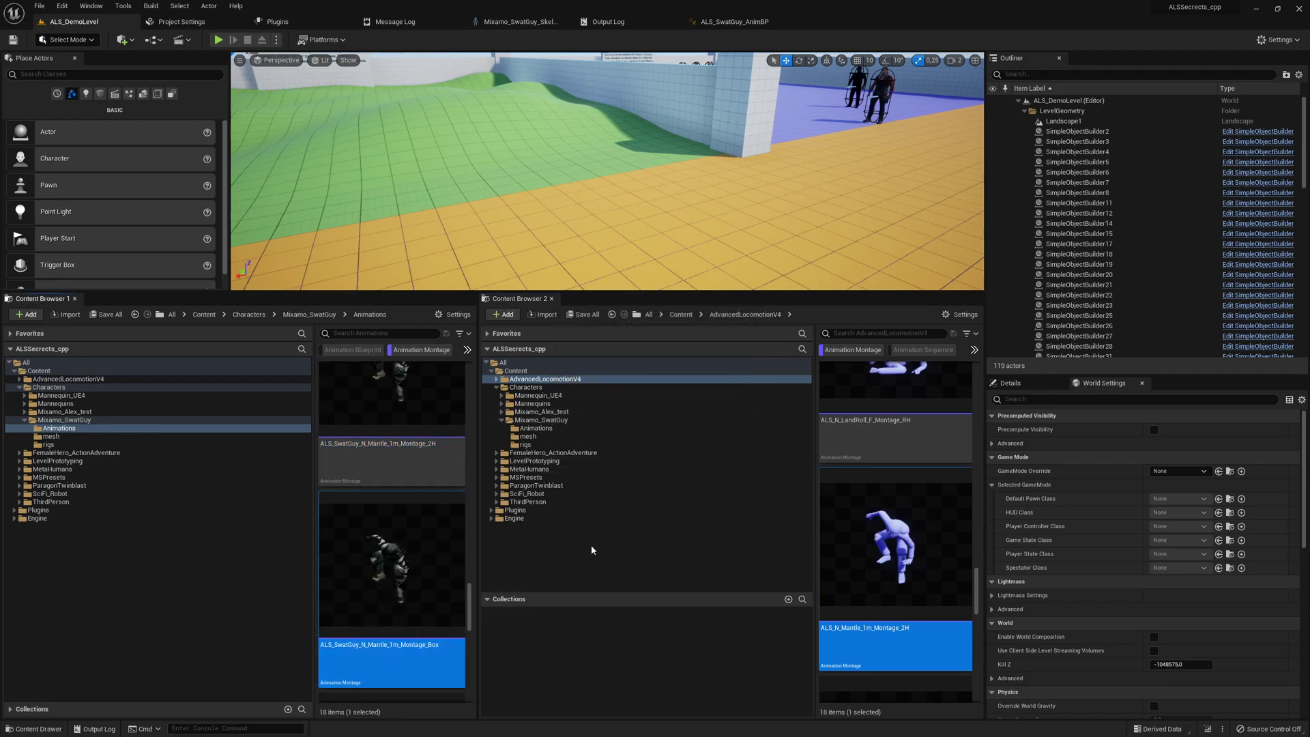
scroll(840, 532, "down", 3)
left_click(859, 541)
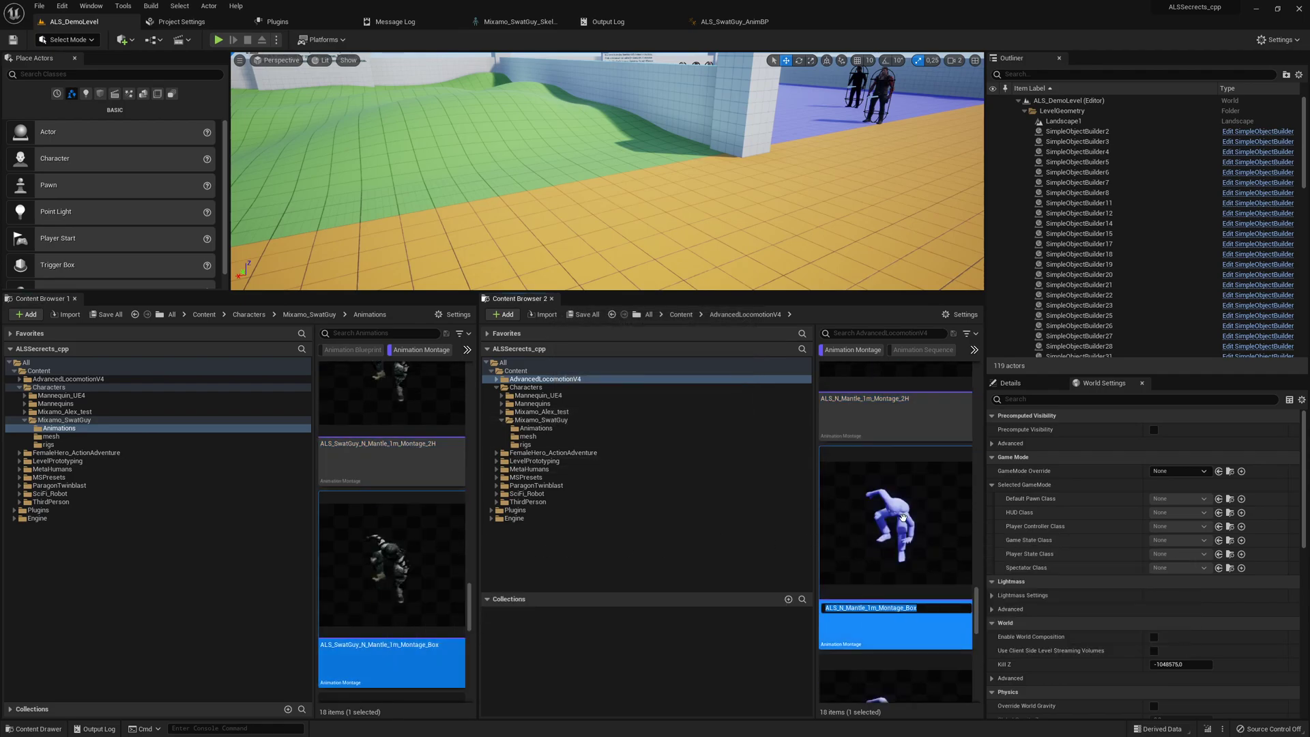
right_click(410, 555)
mouse_move(526, 404)
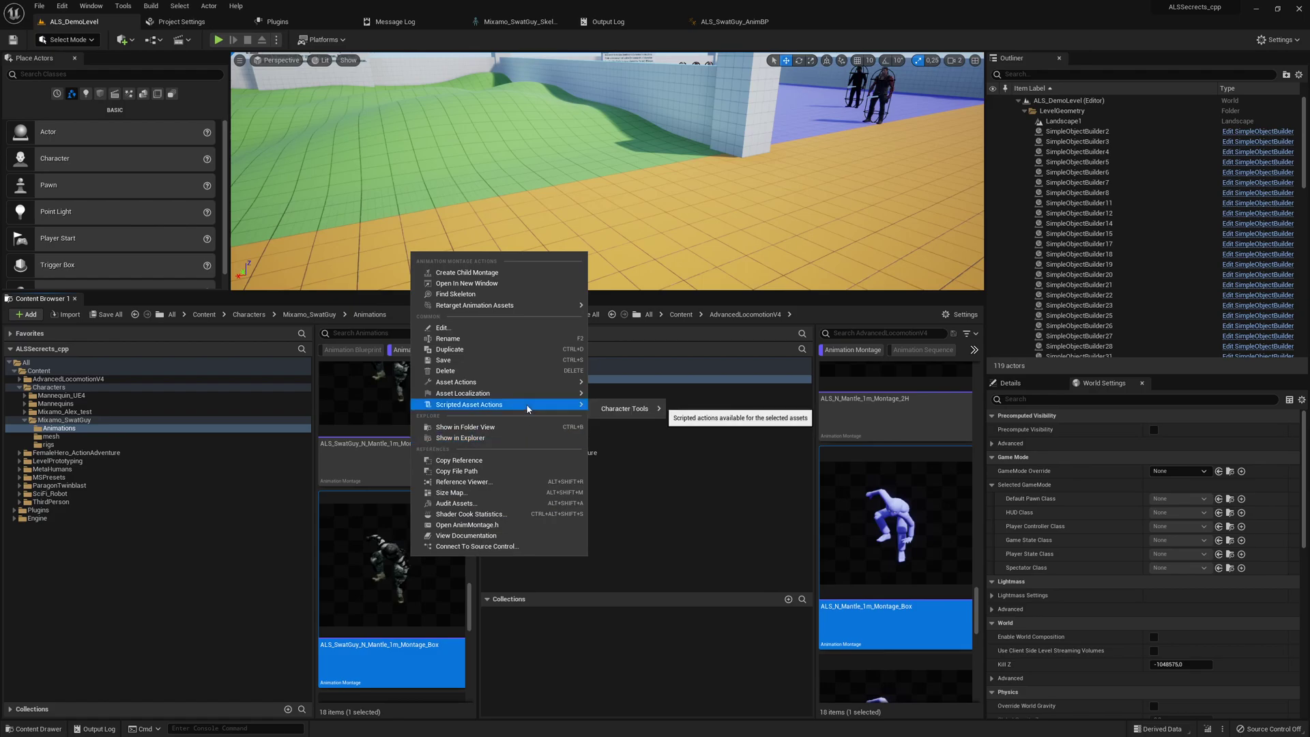
left_click(648, 414)
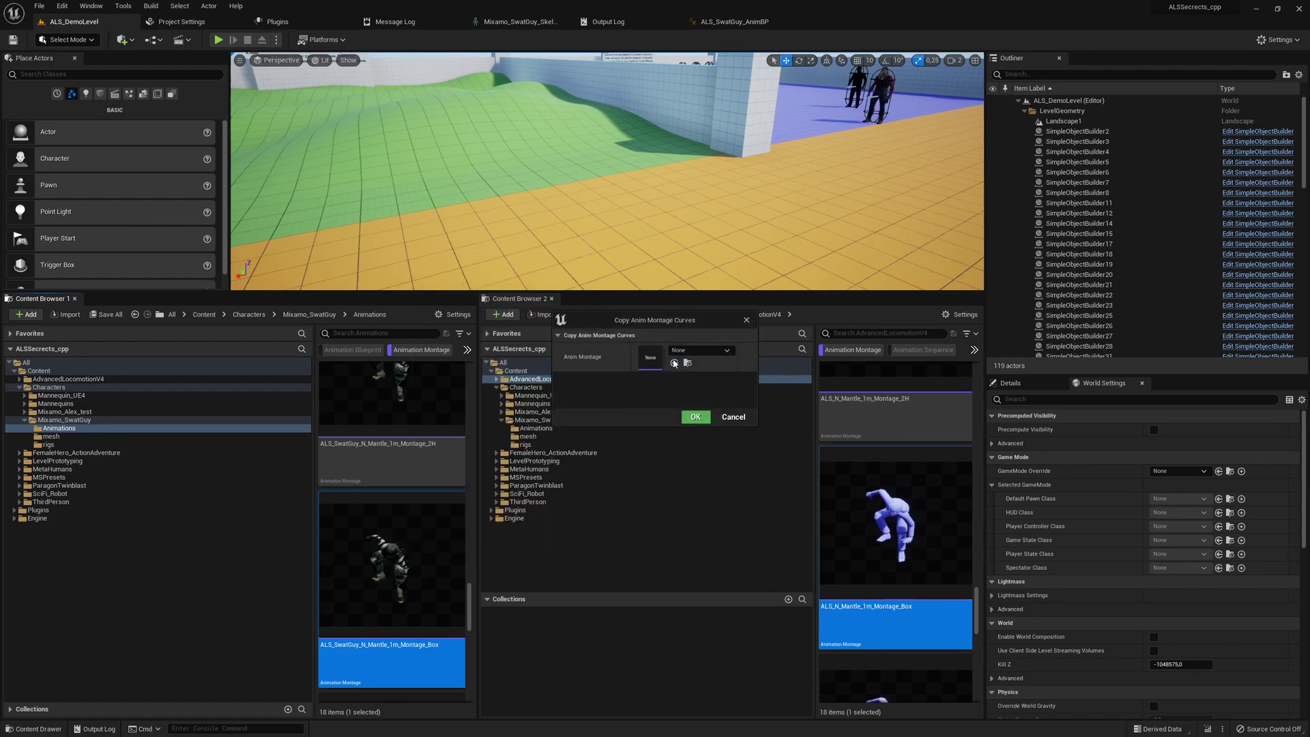
left_click(677, 351)
left_click(684, 456)
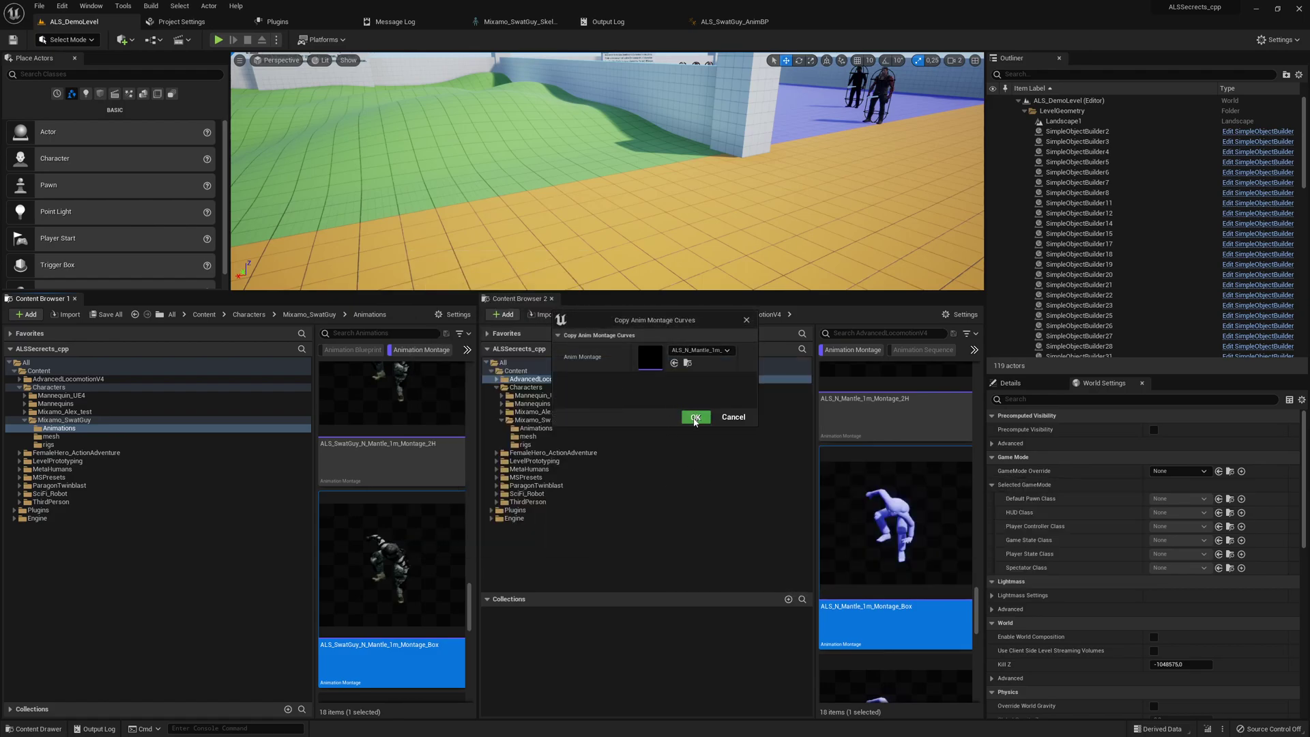
left_click(695, 417)
Run Copy Anim Montage Curves on ALS_SwatGuy_N_Mantle_1m_Montage_Default with ALS_N_Mantle_1m_Montage_Default as the source montage.
scroll(418, 518, "down", 3)
scroll(831, 517, "down", 1)
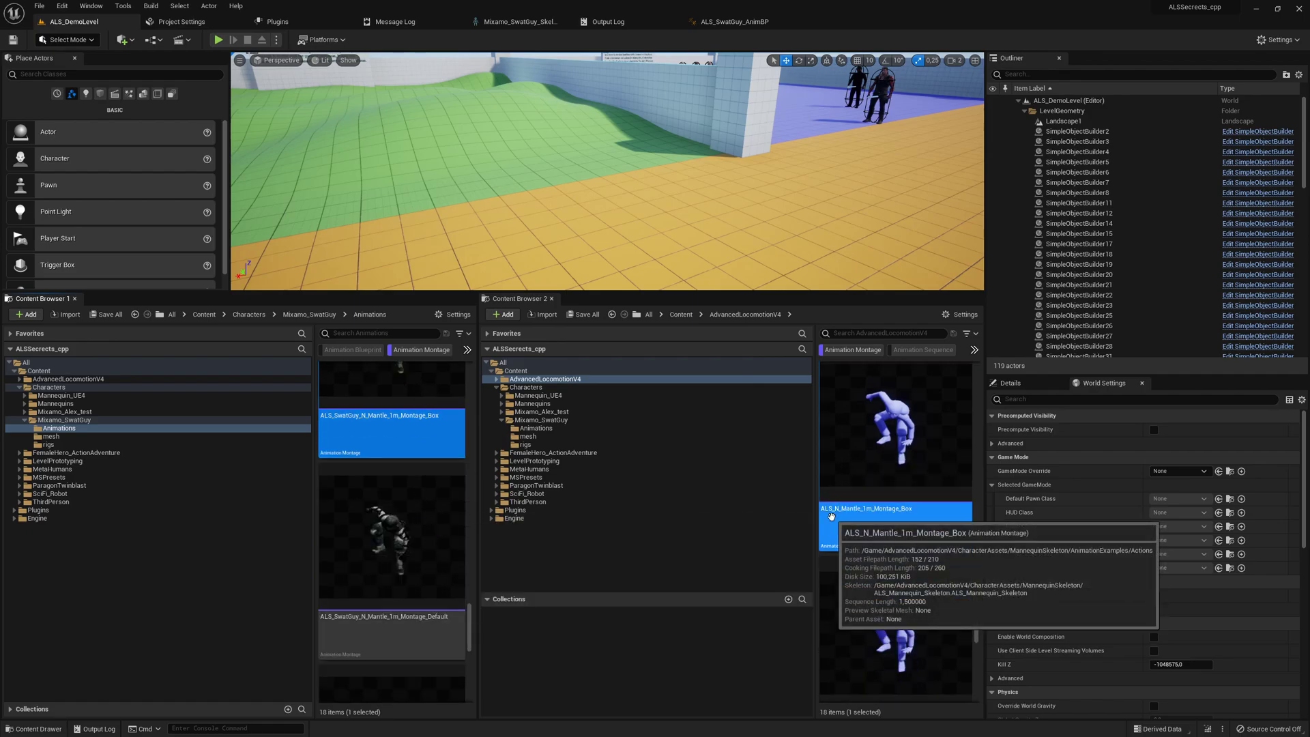
scroll(831, 516, "down", 2)
left_click(881, 580)
key("F2")
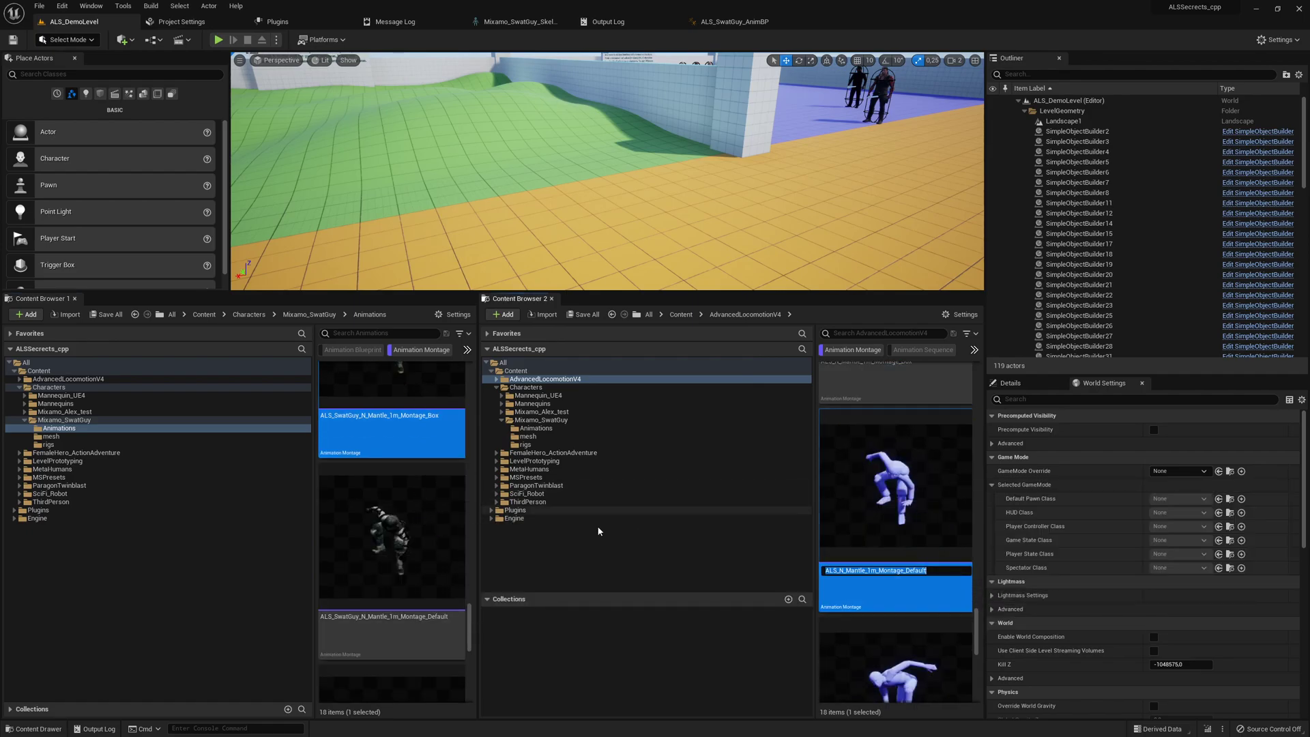
right_click(412, 539)
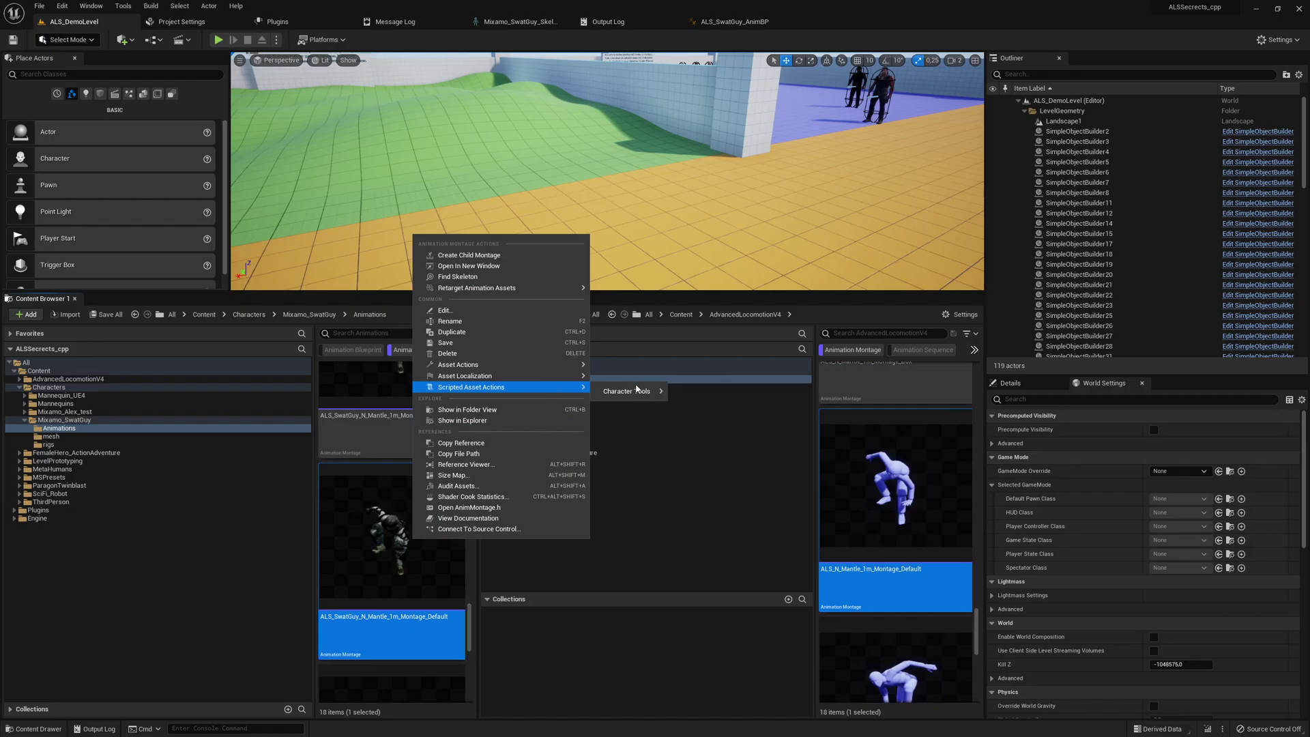
left_click(694, 398)
left_click(701, 350)
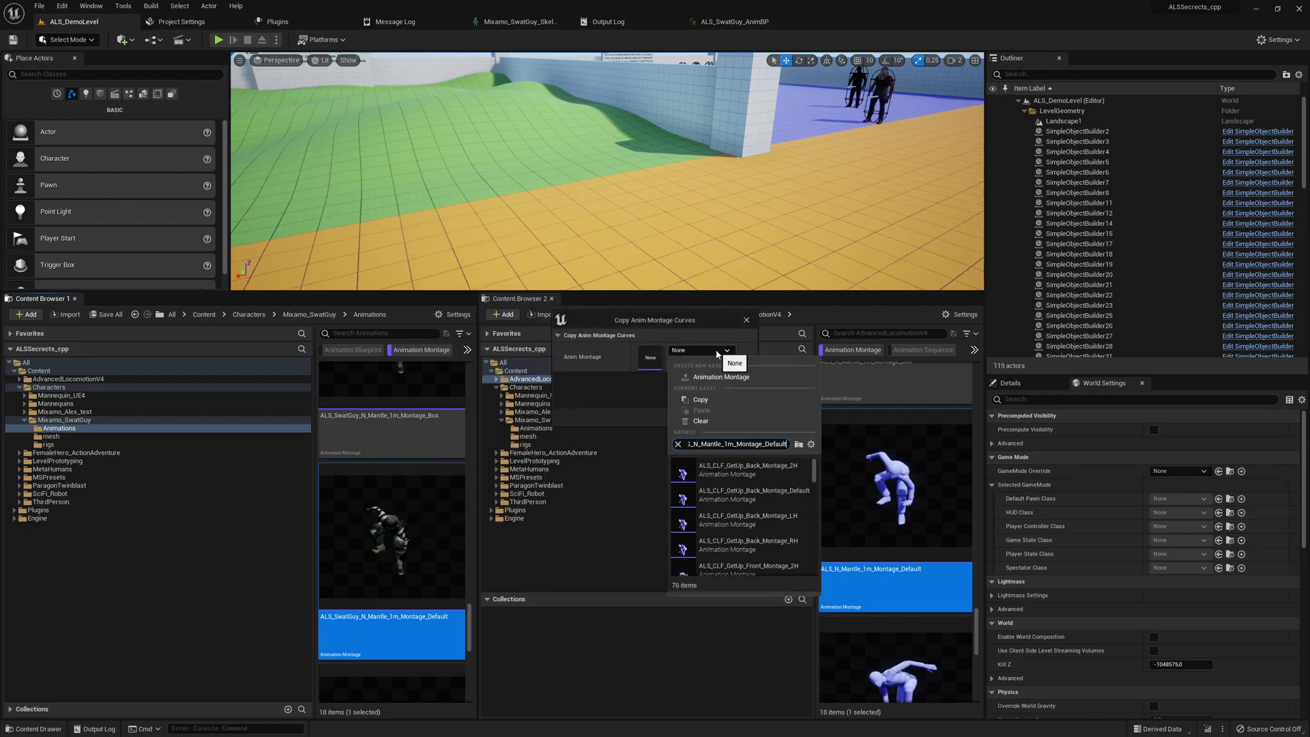
key("ctrl+v")
left_click(715, 466)
left_click(694, 418)
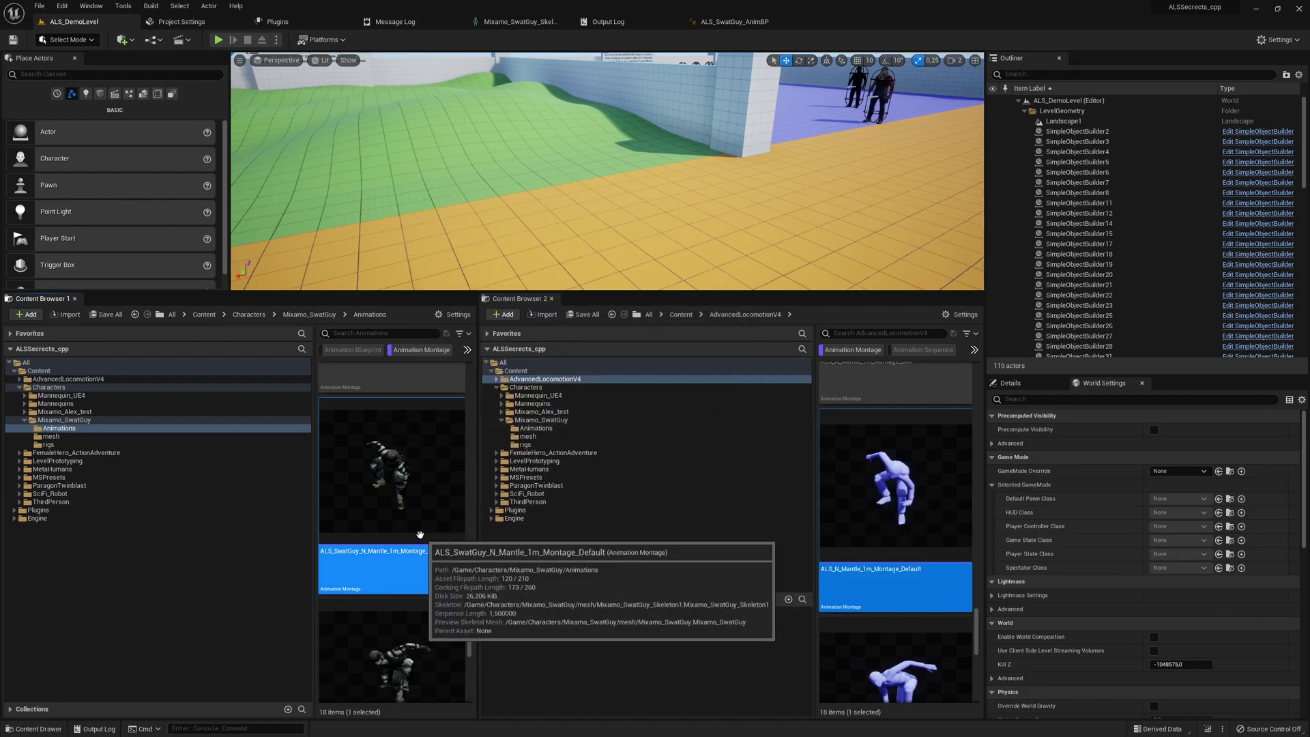
Run Copy Anim Montage Curves on ALS_SwatGuy_N_Mantle_1m_Montage_LH with ALS_N_Mantle_1m_Montage_LH as the source montage.
scroll(409, 532, "down", 3)
scroll(890, 508, "down", 2)
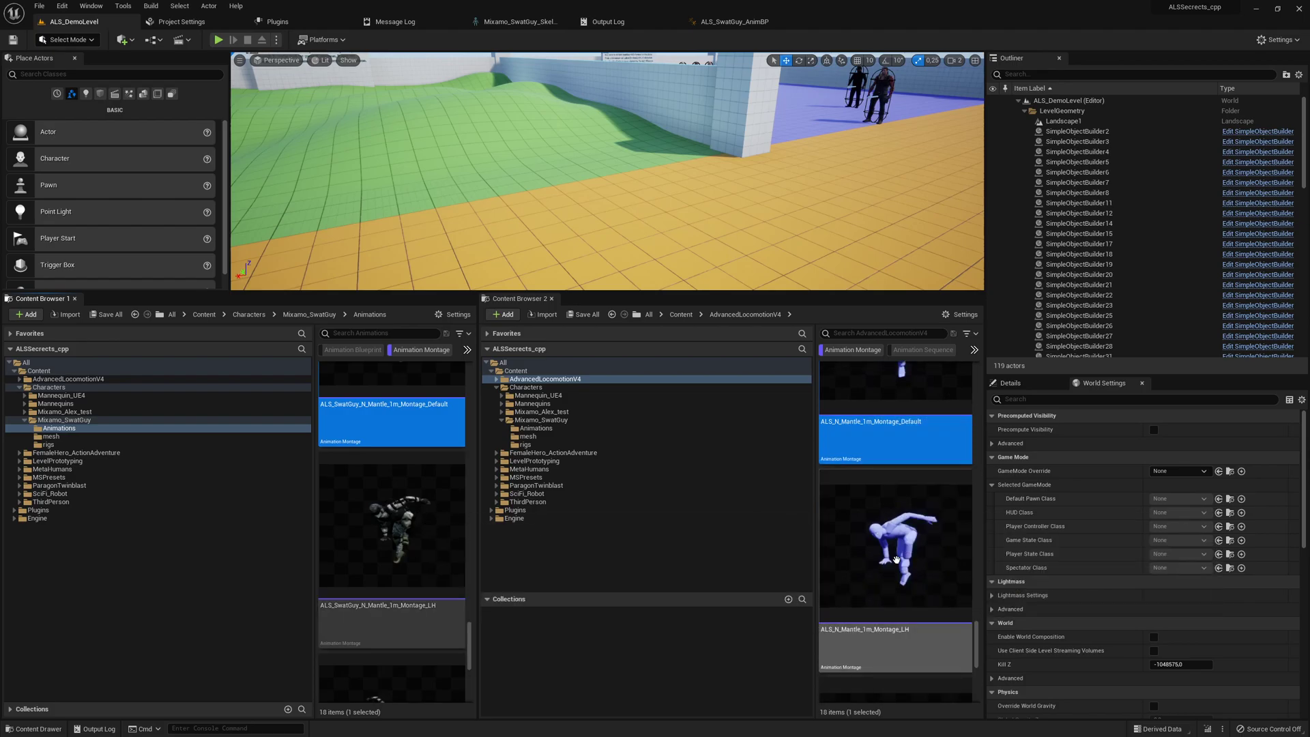
left_click(896, 560)
key("F2")
left_click(384, 621)
right_click(384, 621)
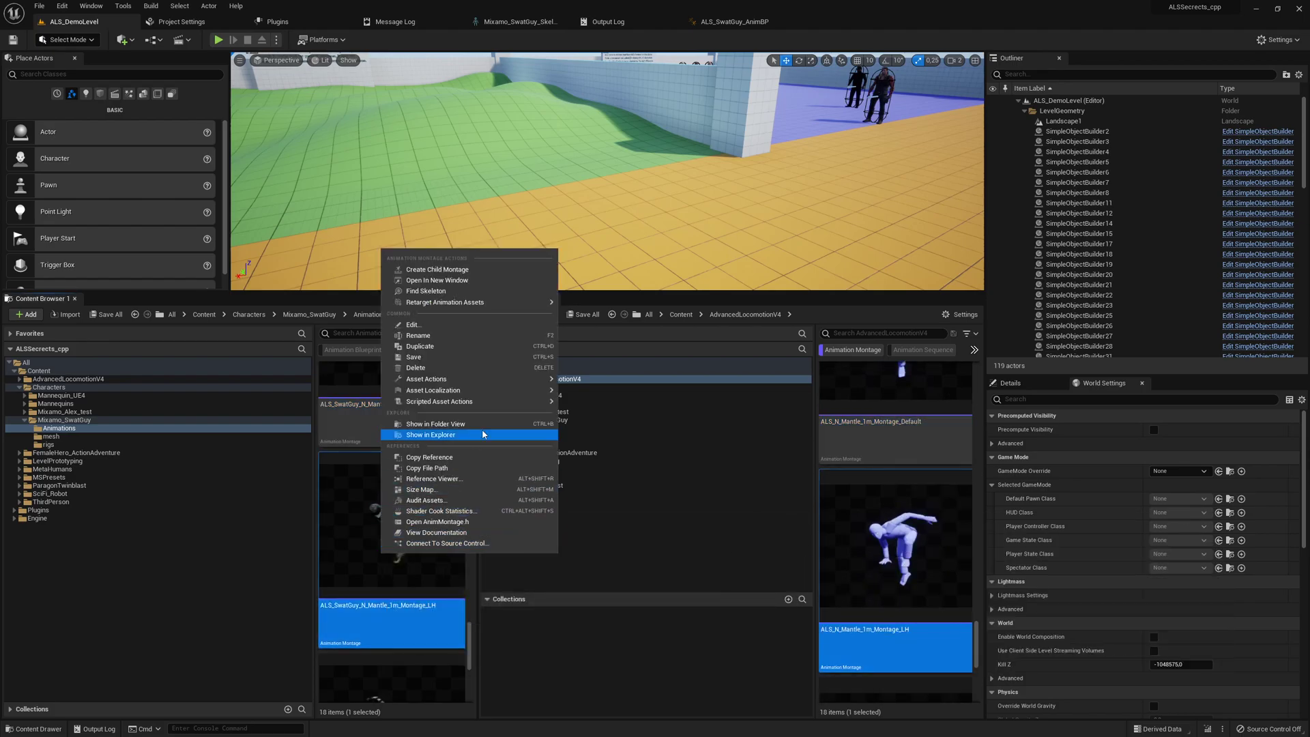
left_click(678, 412)
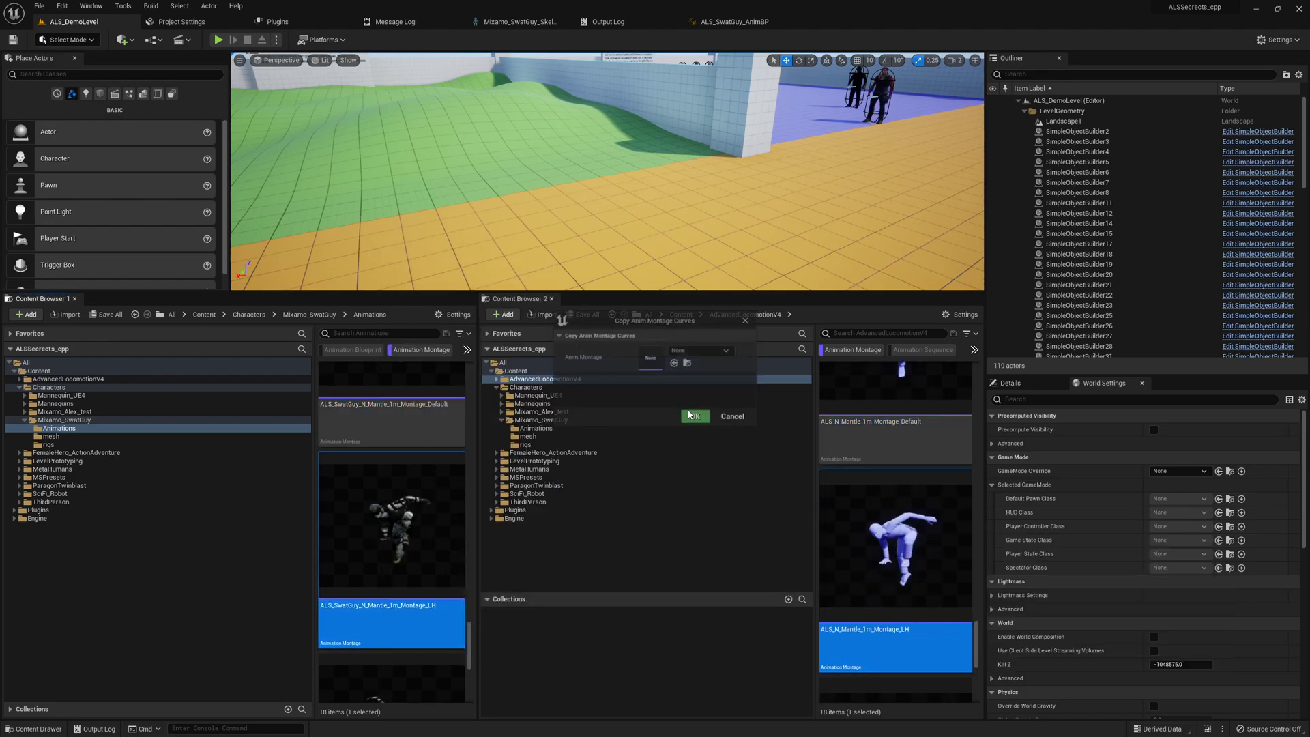
left_click(715, 351)
left_click(713, 464)
left_click(693, 417)
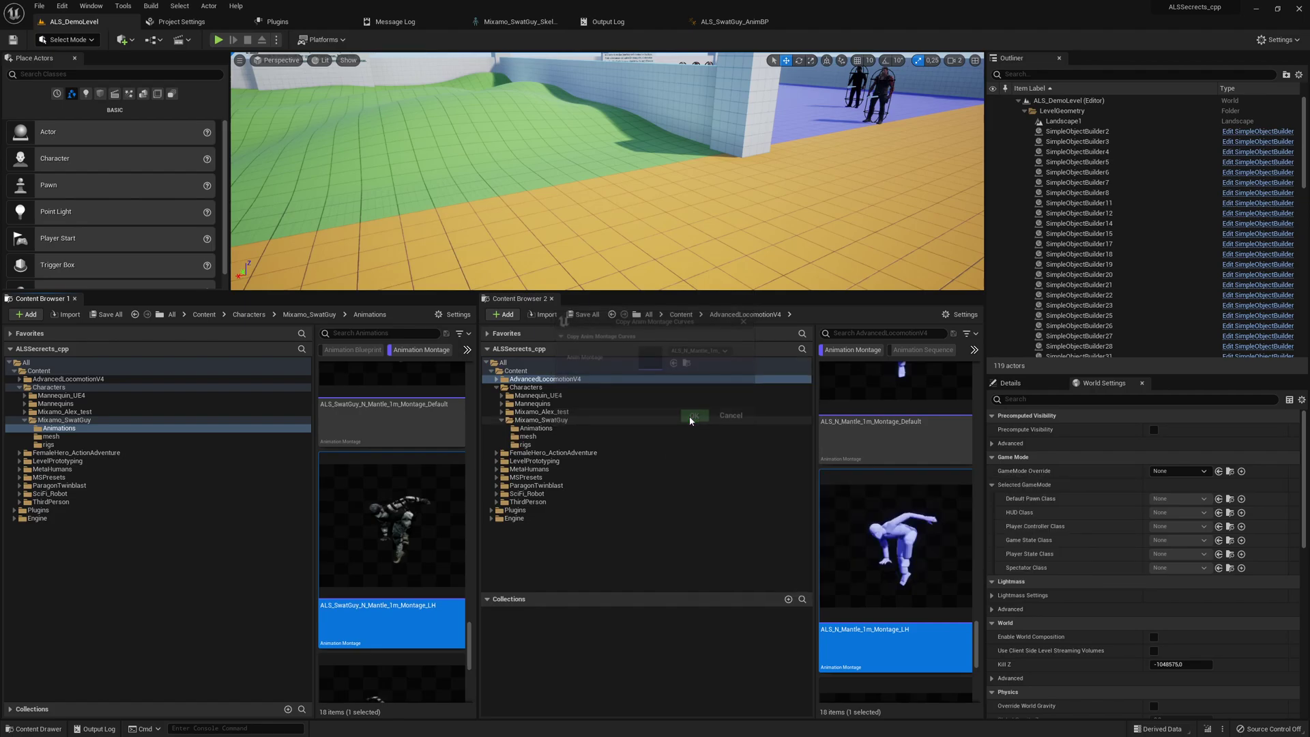
Run Copy Anim Montage Curves on ALS_SwatGuy_N_Mantle_1m_Montage_RH with ALS_N_Mantle_1m_Montage_RH as the source montage.
scroll(392, 546, "down", 2)
left_click(392, 587)
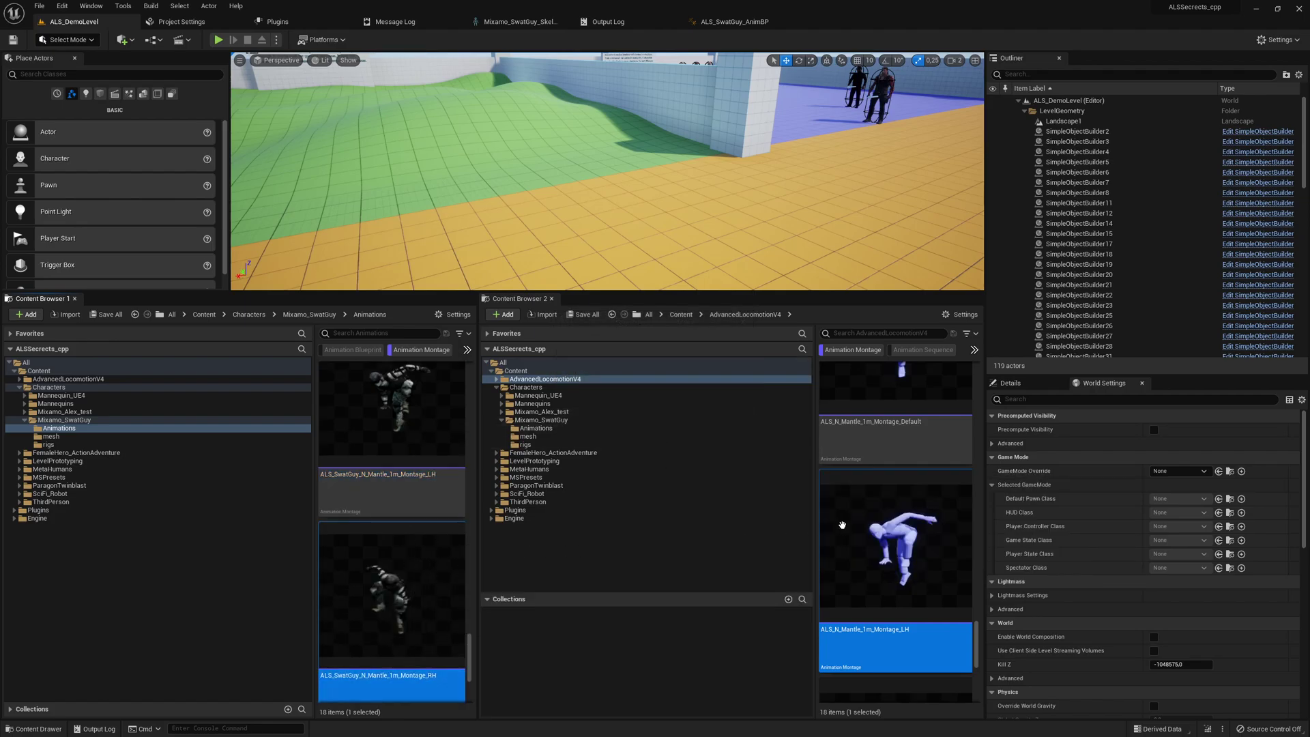
scroll(842, 525, "down", 3)
left_click(887, 557)
key("F2")
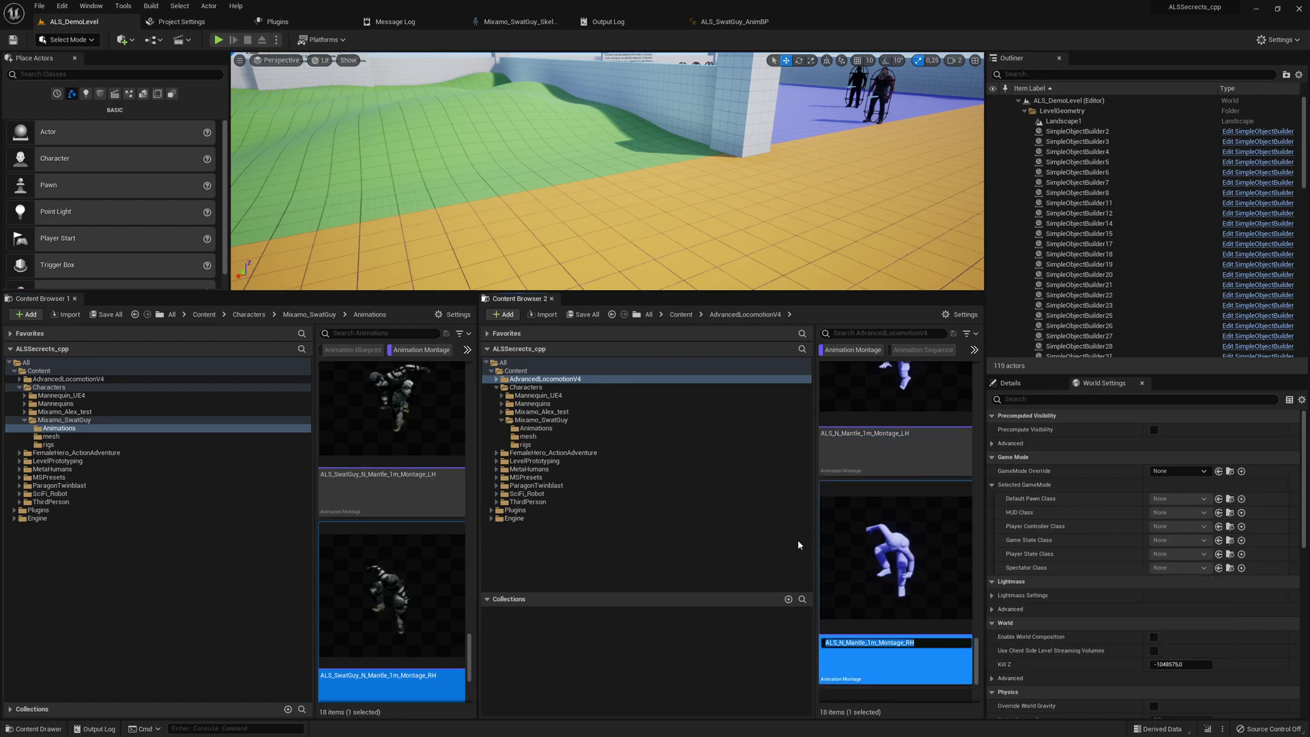
scroll(416, 574, "down", 2)
right_click(420, 560)
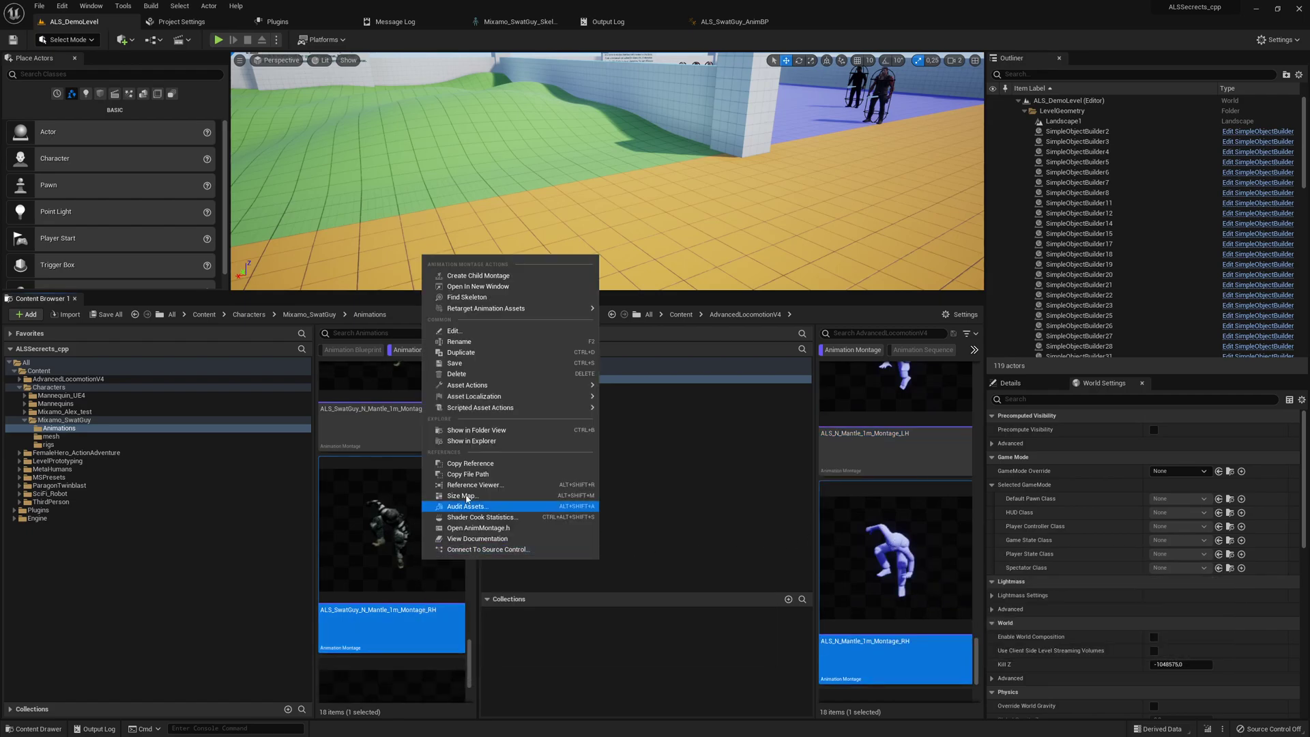
left_click(721, 414)
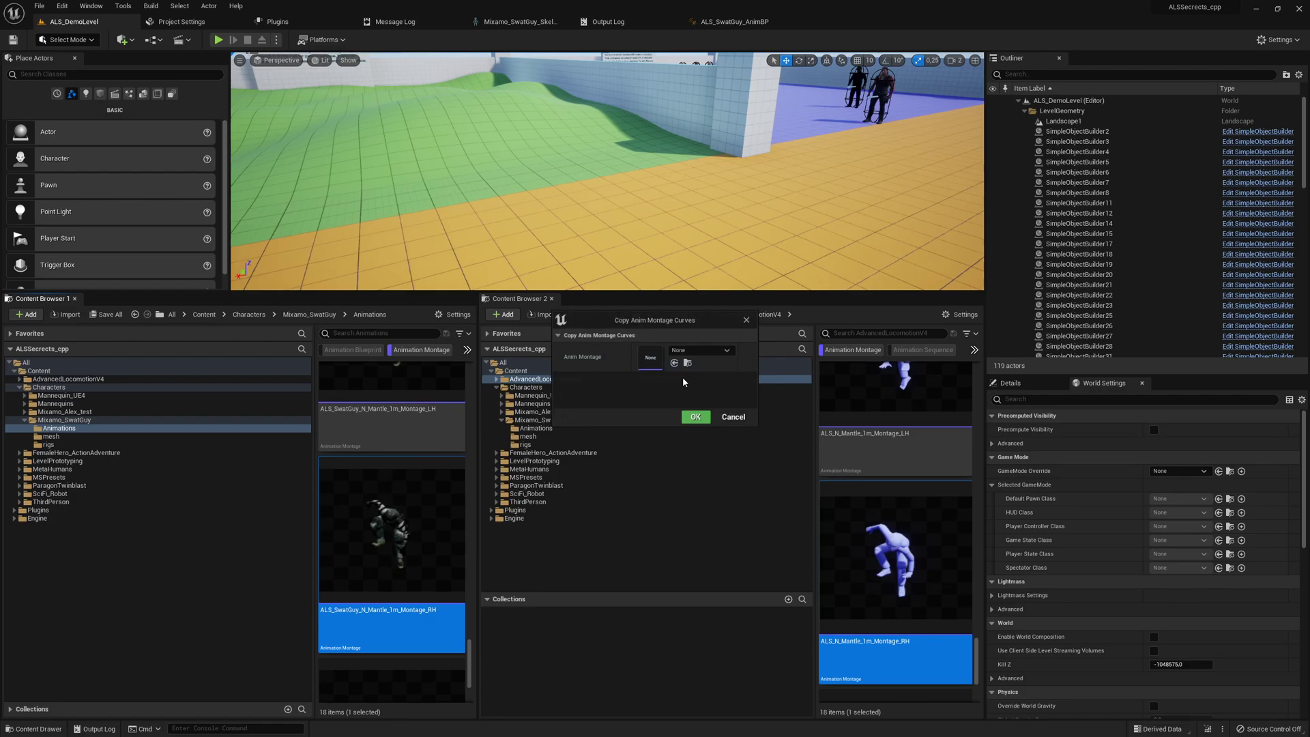
left_click(699, 350)
left_click(721, 470)
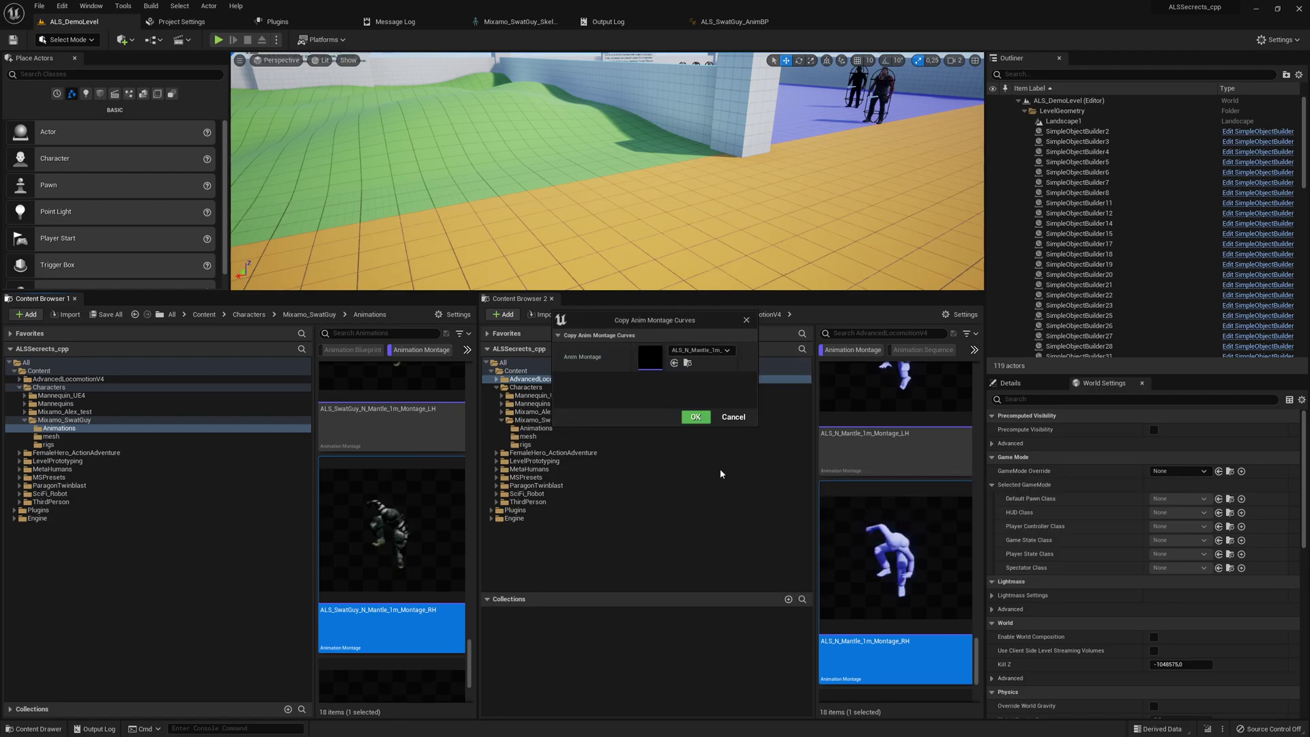
left_click(694, 419)
Run Copy Anim Montage Curves on ALS_SwatGuy_N_Mantle_2m_Montage_Default with ALS_N_Mantle_2m_Montage_Default as the source montage.
scroll(423, 546, "down", 2)
left_click(421, 545)
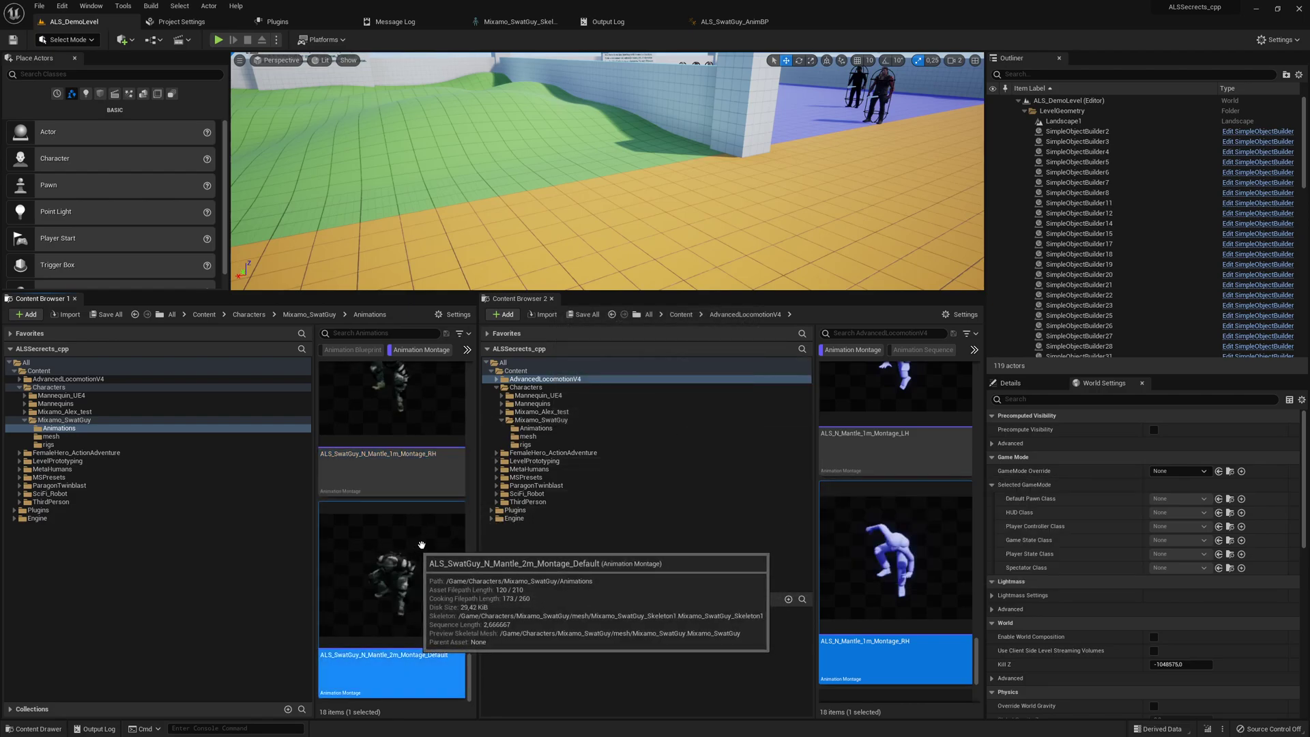
scroll(894, 567, "down", 3)
left_click(890, 579)
key("F2")
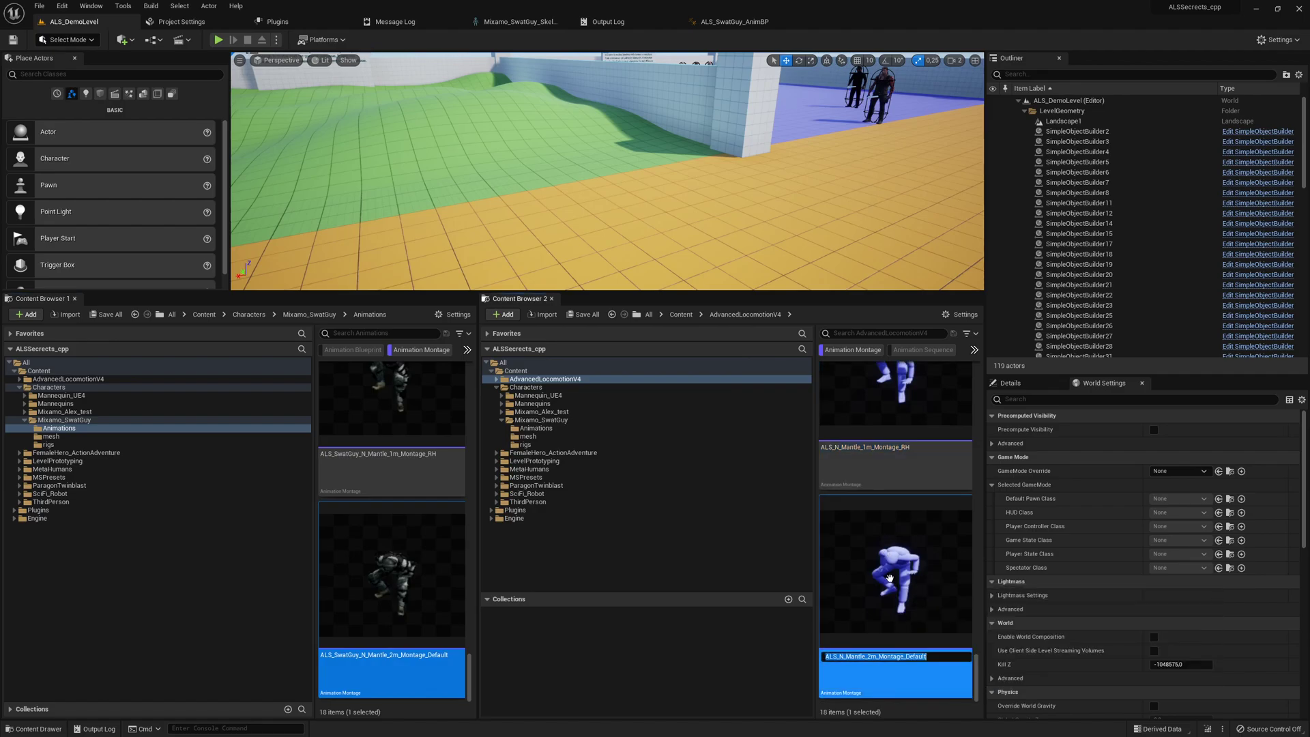
right_click(377, 588)
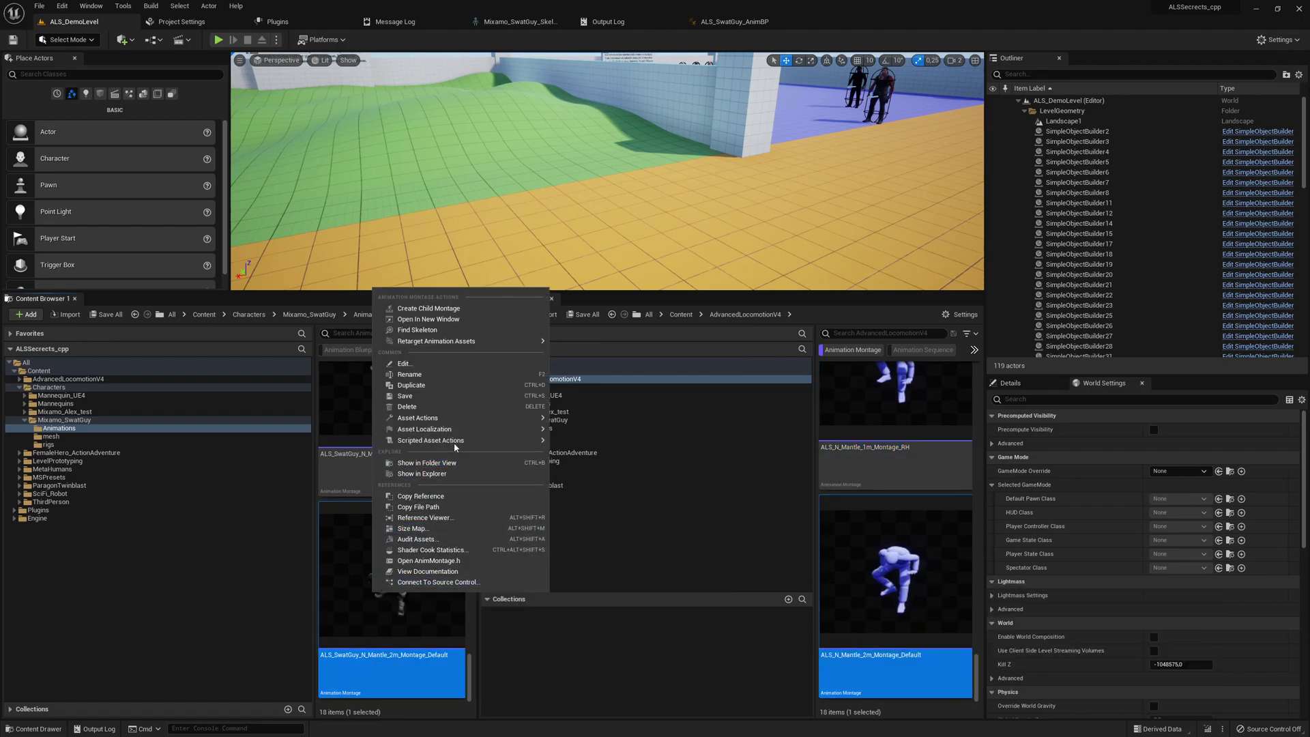
left_click(671, 450)
left_click(696, 350)
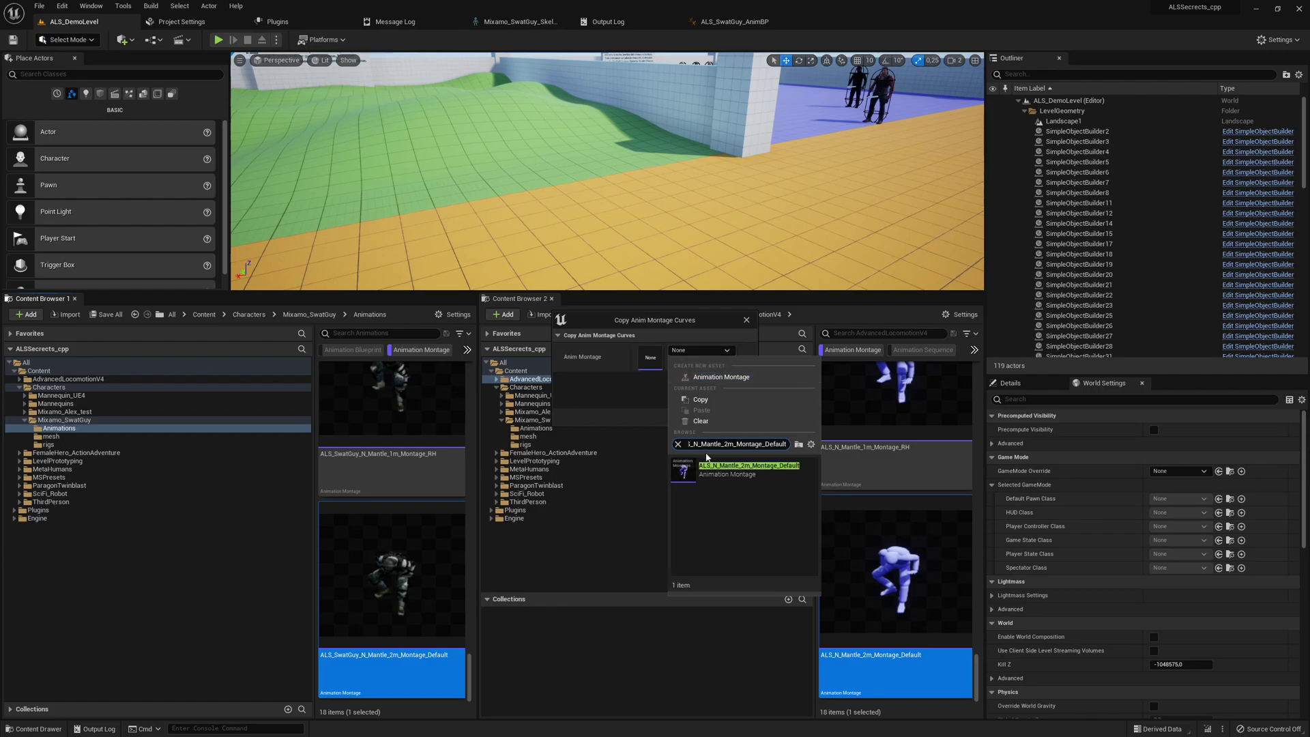
left_click(710, 460)
left_click(696, 417)
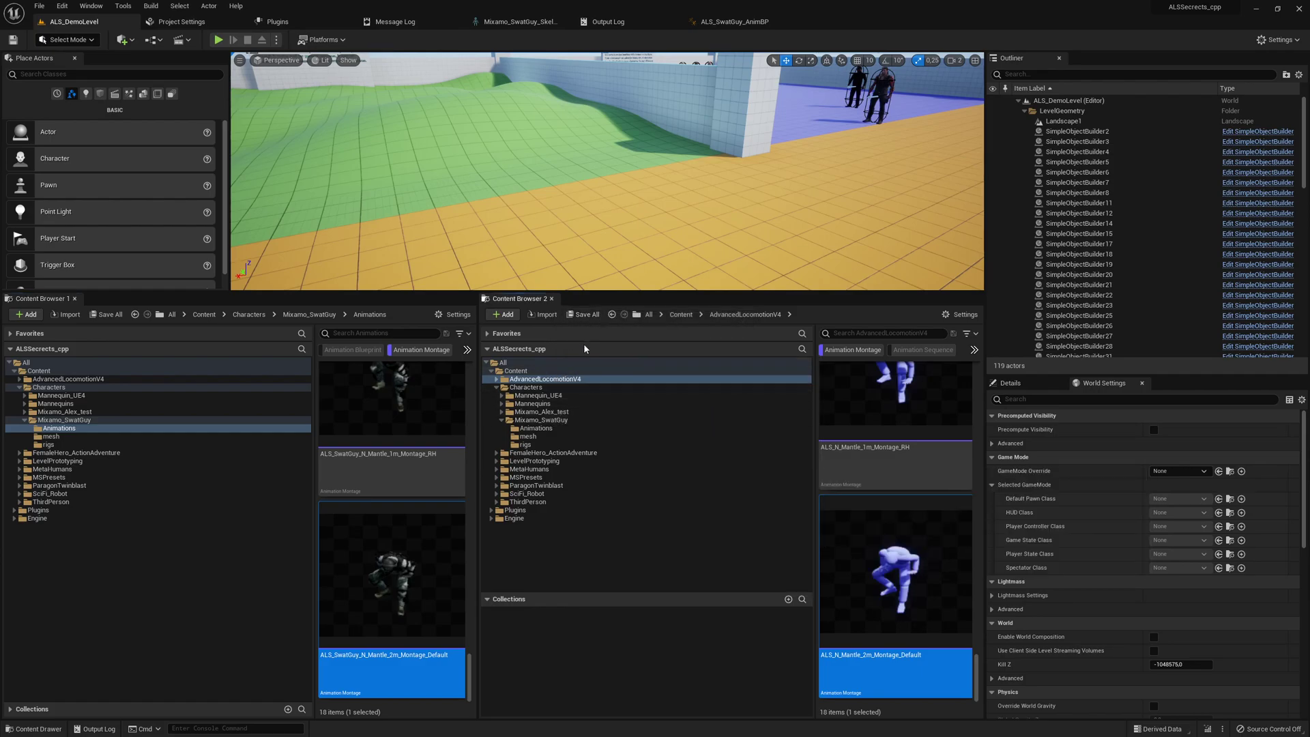
Select all animation montages in the Mixamo_SwatGuy Animations folder and save them.
left_click(407, 410)
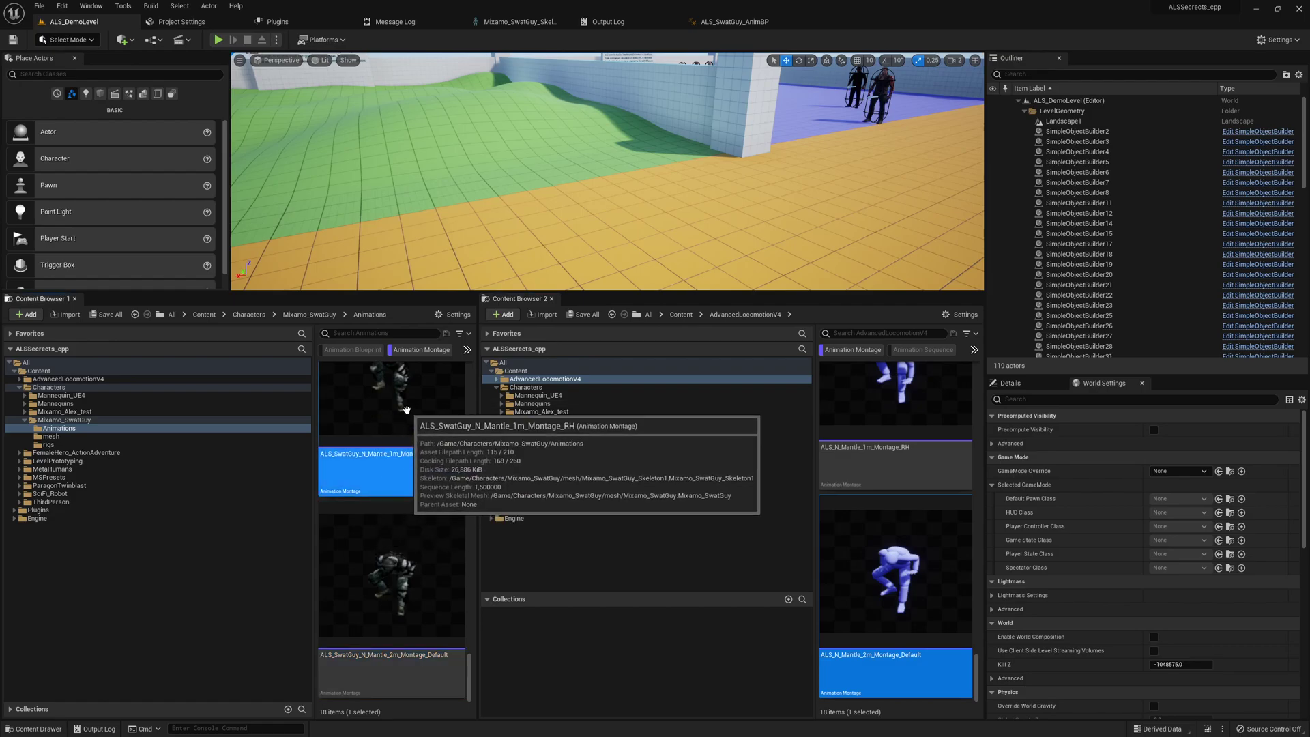
key("ctrl+a")
right_click(405, 387)
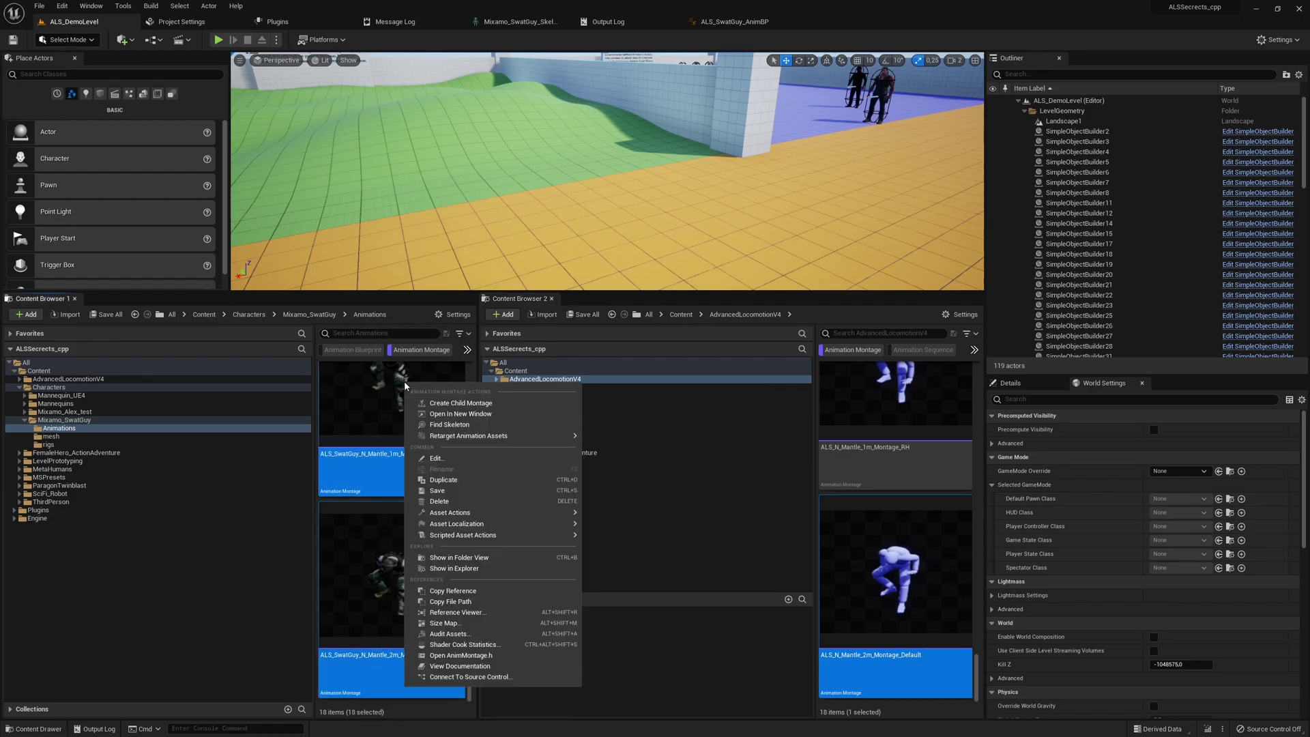
left_click(425, 479)
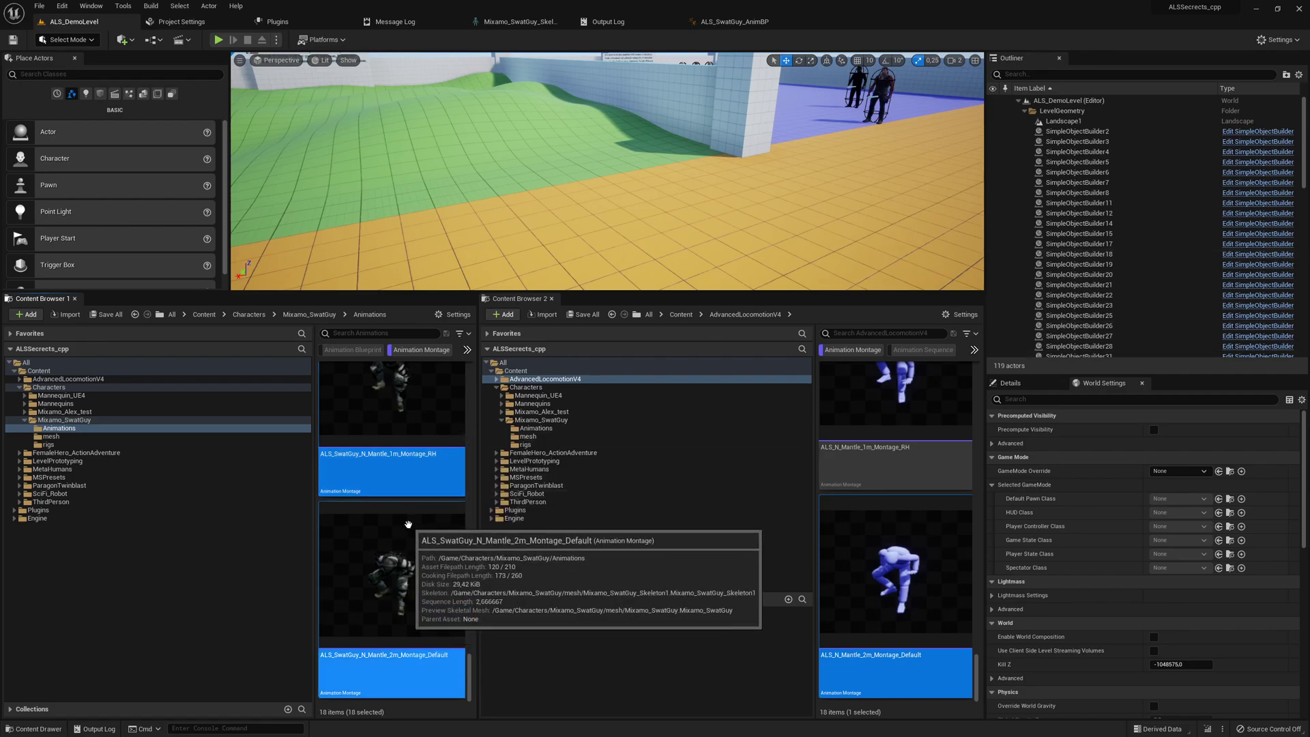
Open ALS_SwatGuy_N_Mantle_1m_Montage_RH and the original ALS_N_Mantle_1m_Montage_RH in two separate editor windows side by side.
left_click(398, 408)
double_click(398, 409)
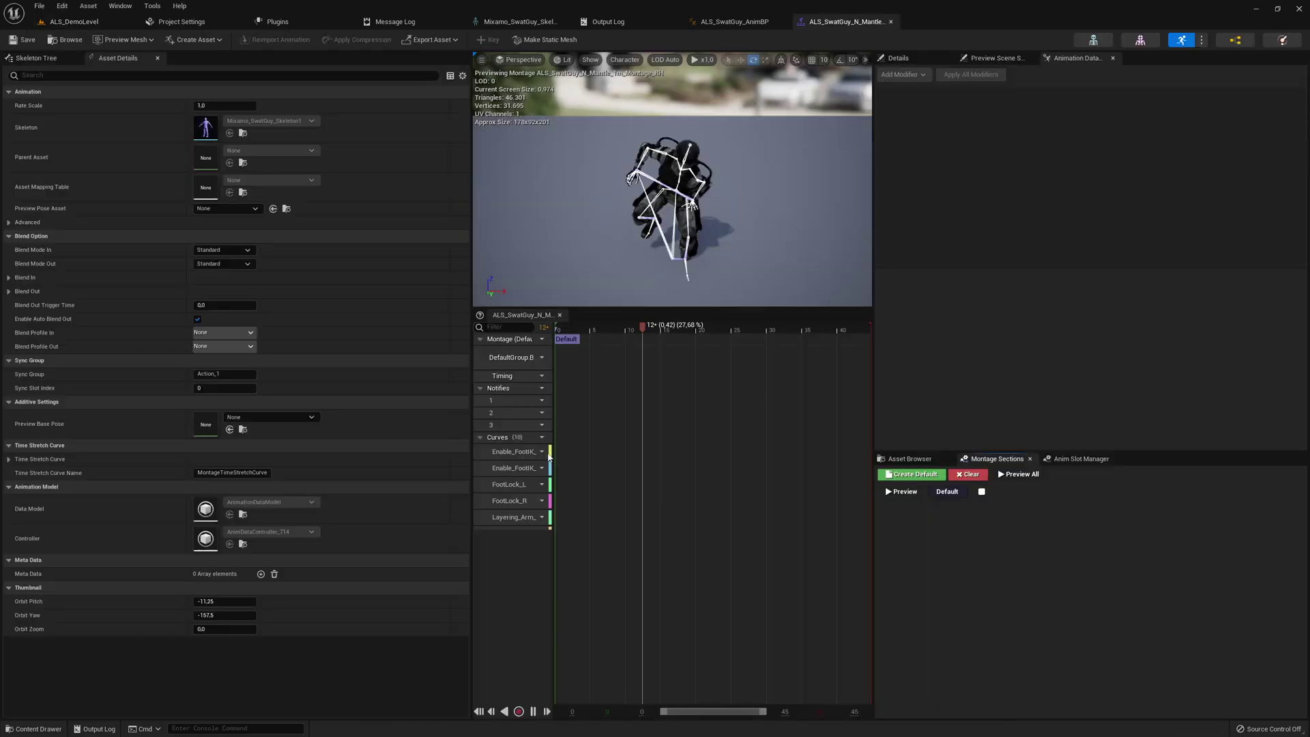
key("super+Left")
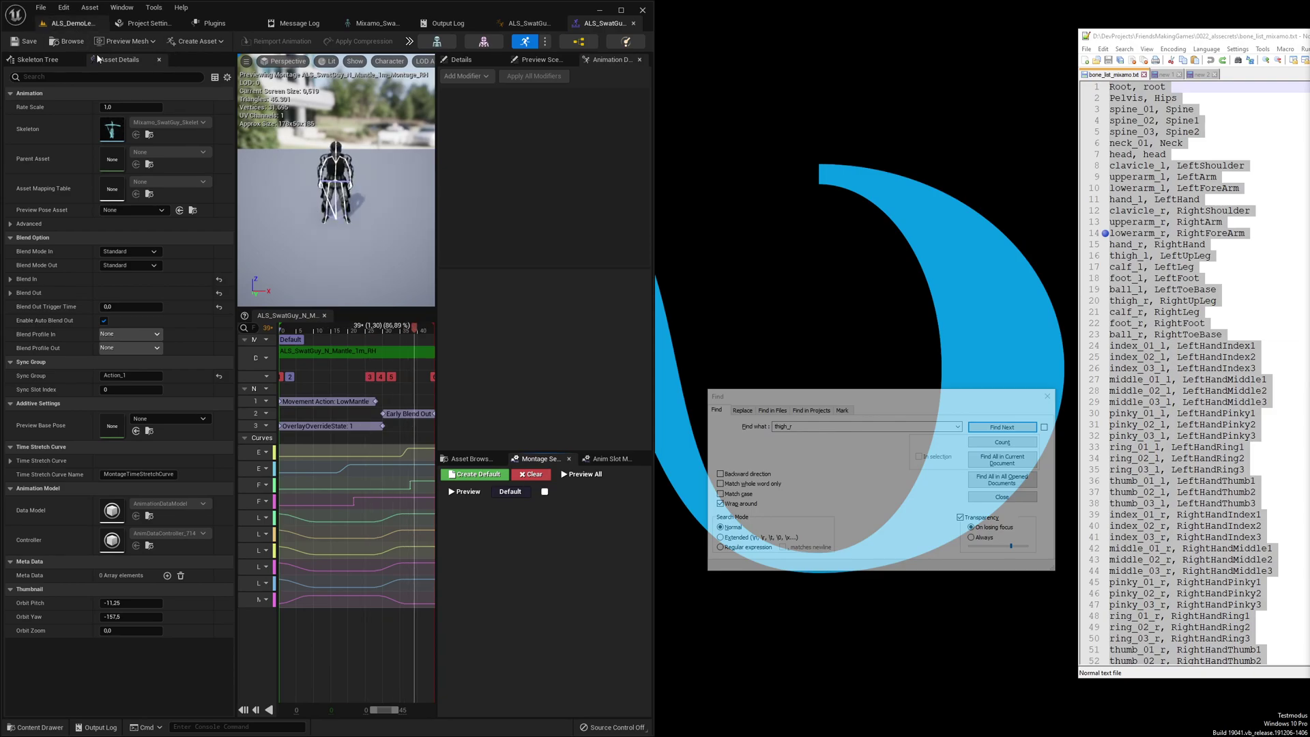
left_click(71, 23)
double_click(451, 492)
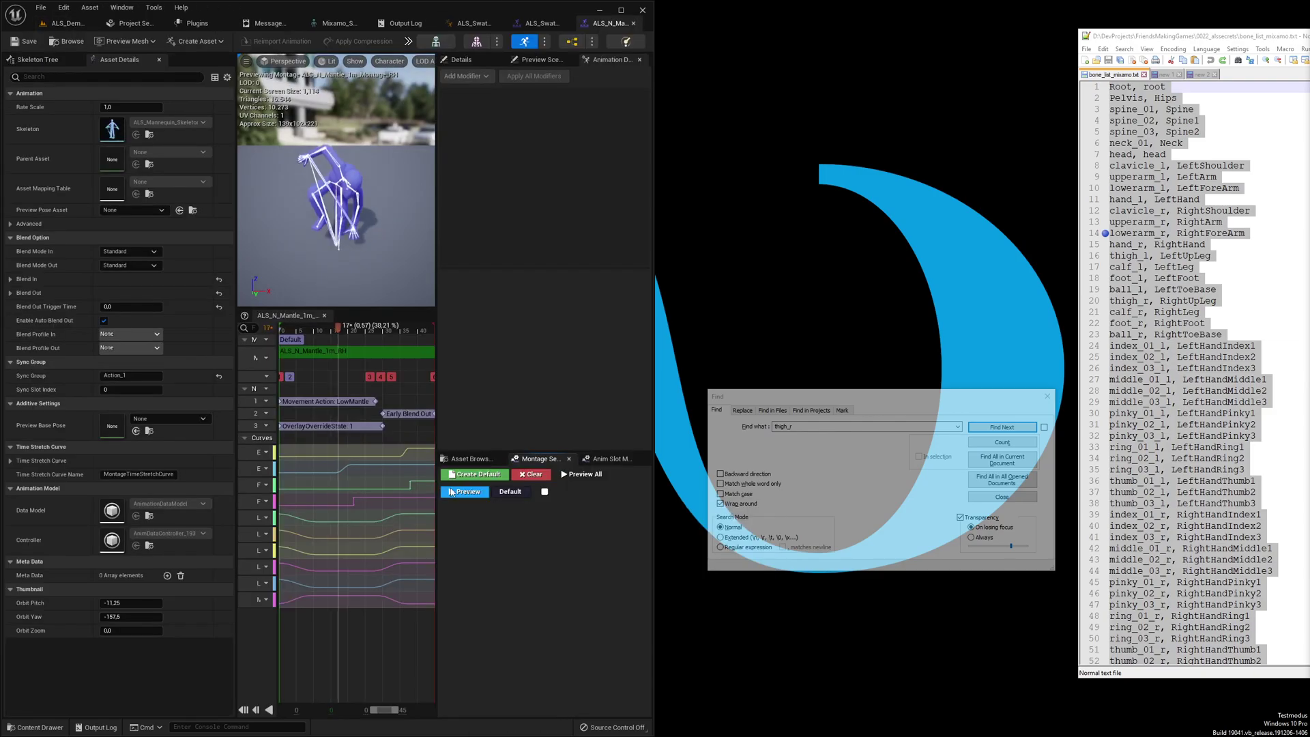
left_click_drag(608, 23, 725, 94)
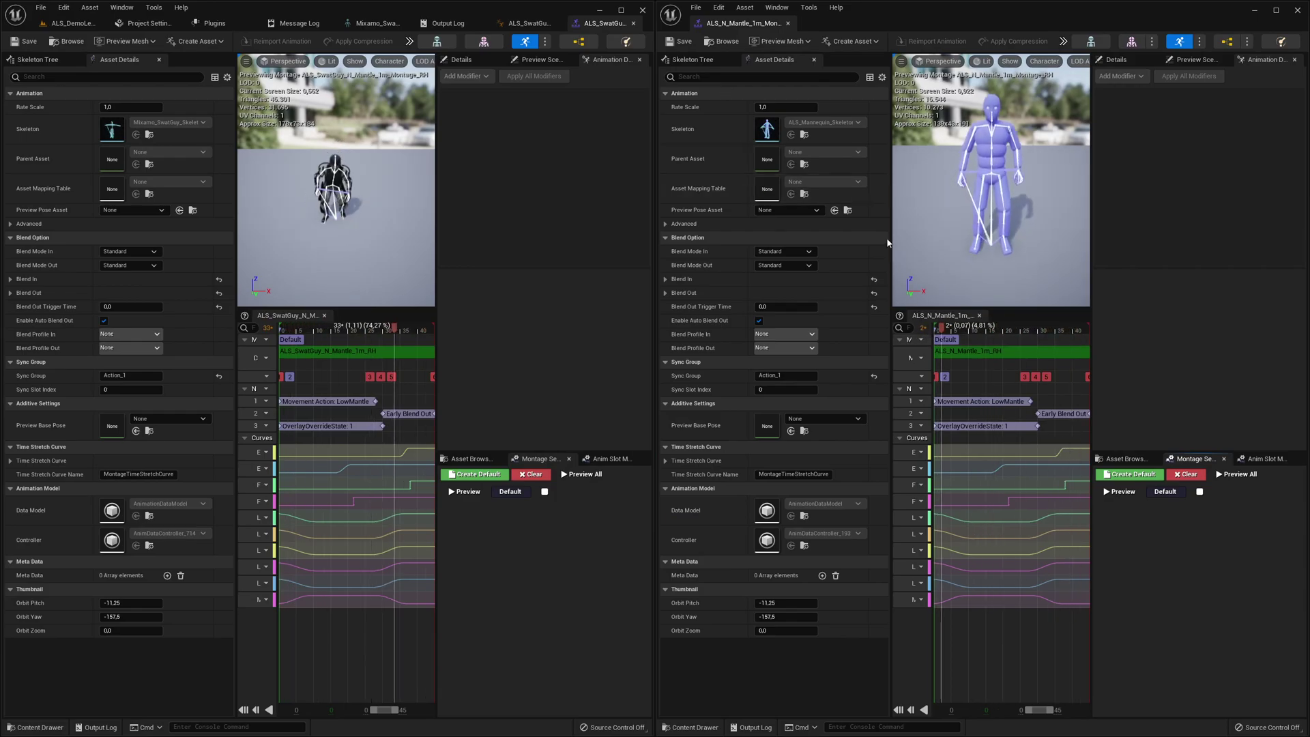
Widen the timeline's track name column in both montage windows and compare the names and shapes of their curves.
left_click_drag(888, 243, 797, 243)
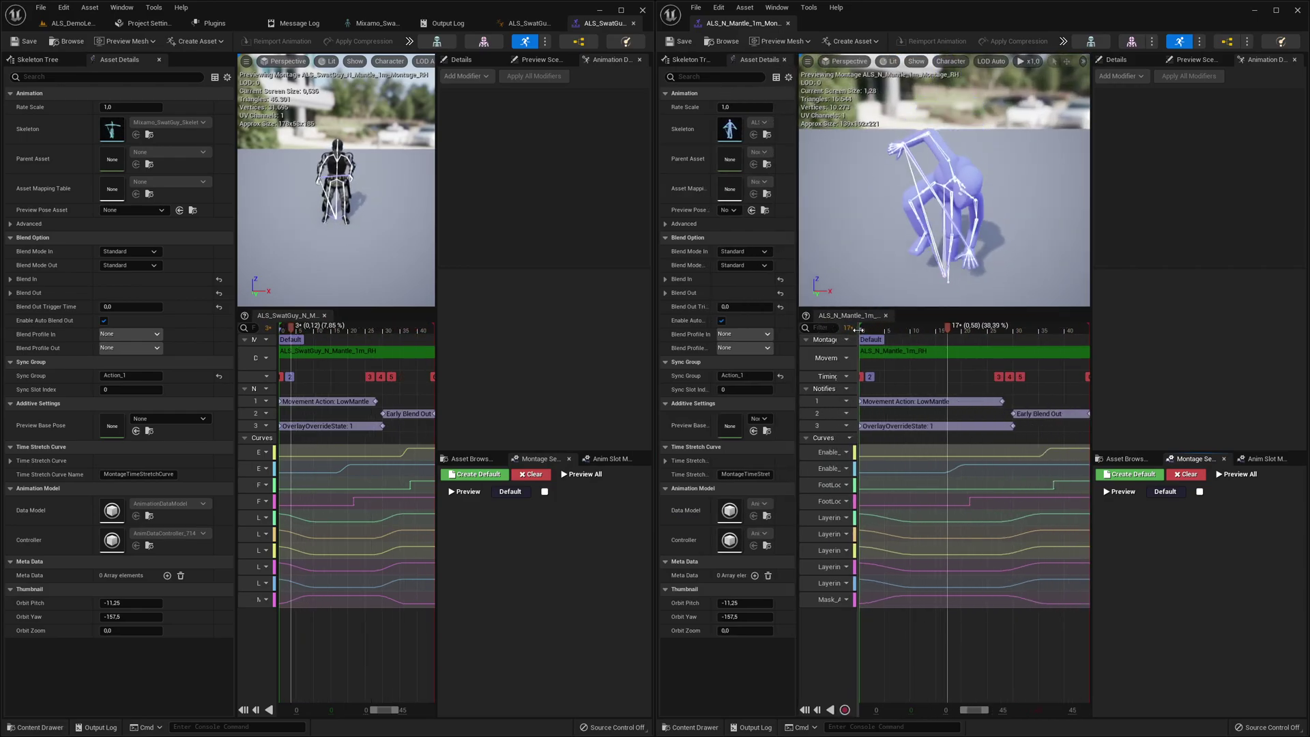
left_click_drag(859, 330, 945, 331)
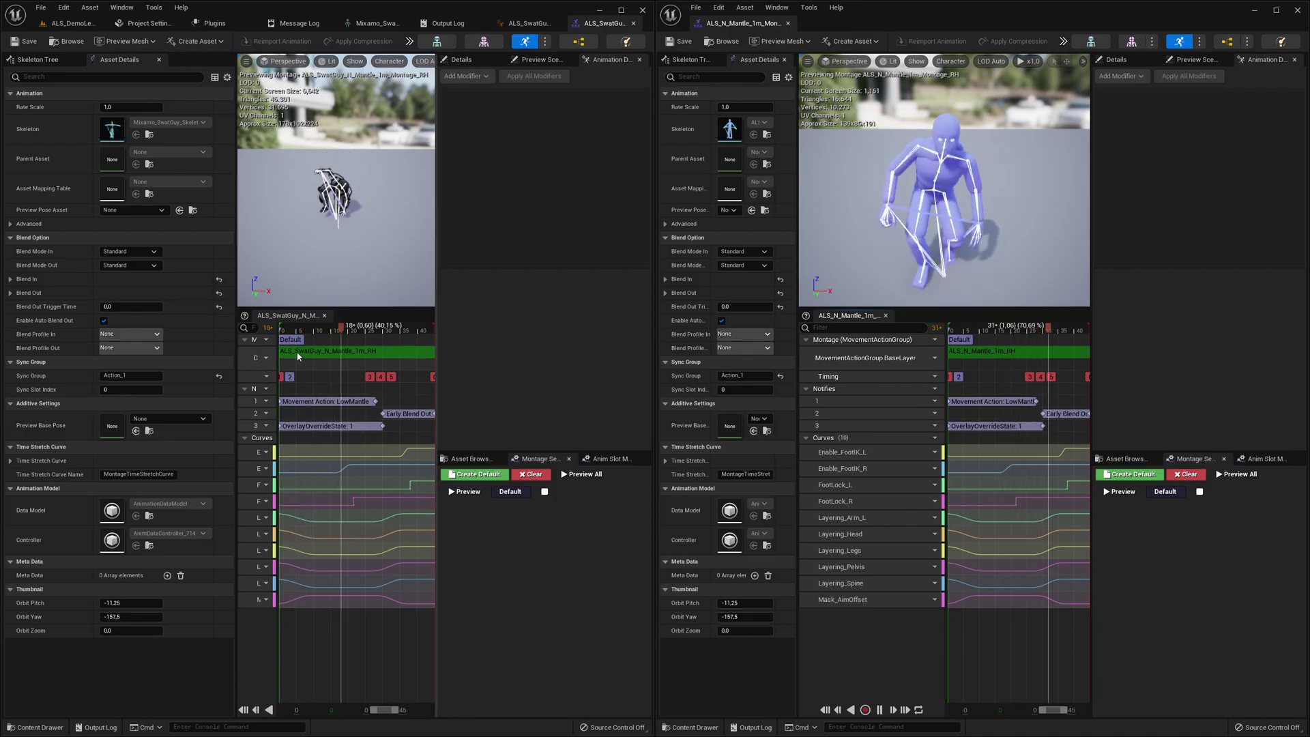
left_click_drag(282, 350, 337, 341)
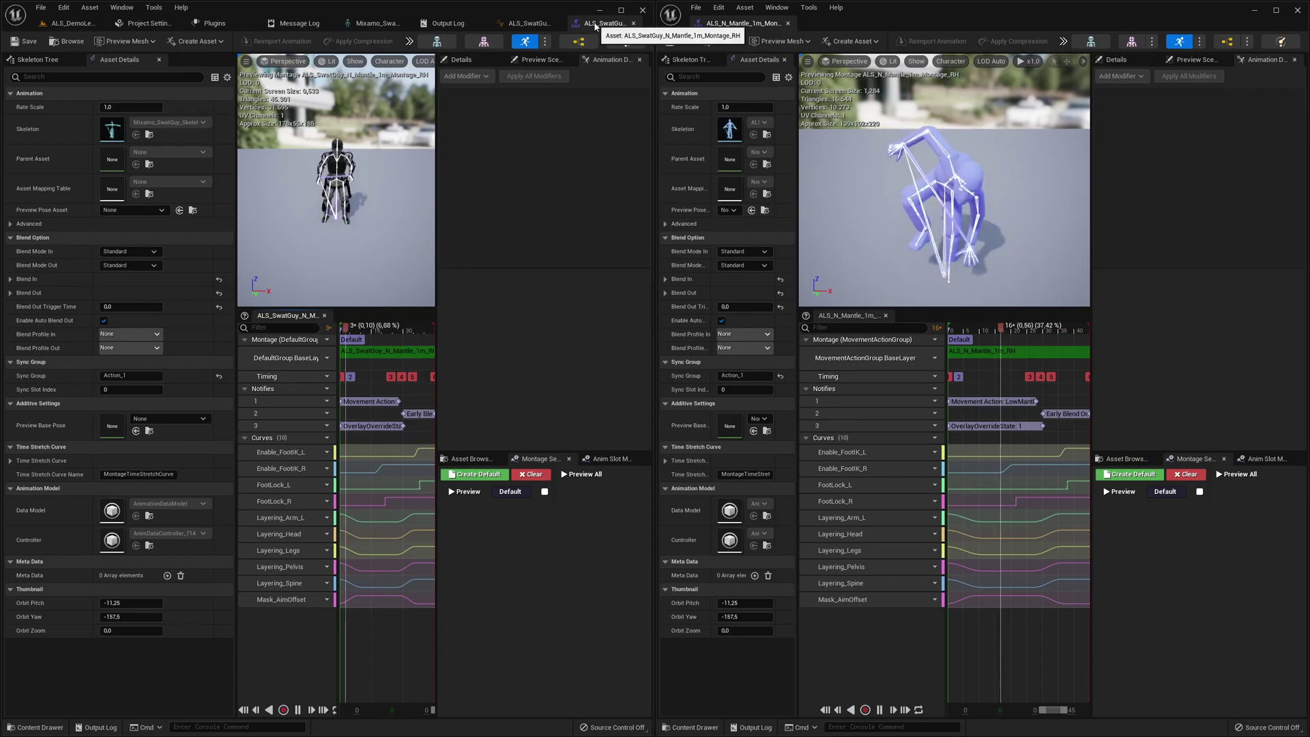
Close both mantle montage editors and maximize the main editor window on ALS_SwatGuy_AnimBP.
left_click(634, 23)
left_click(788, 23)
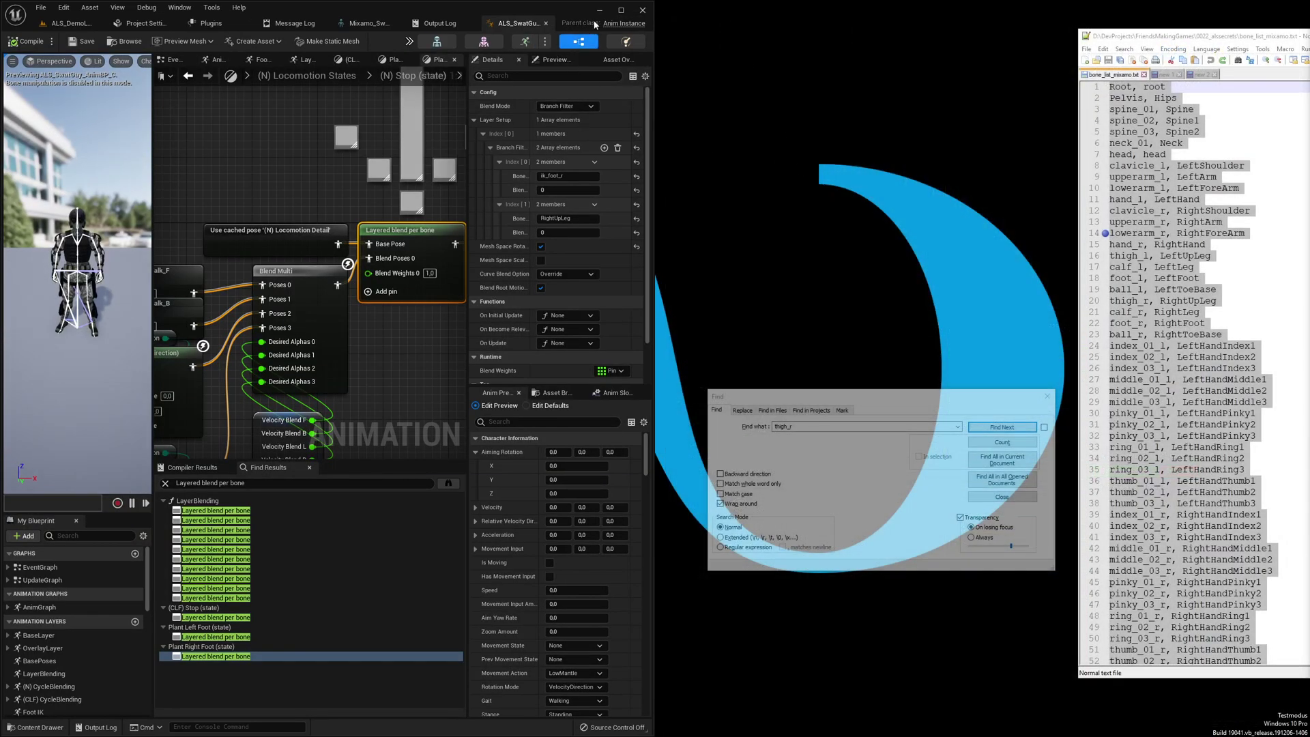
left_click(620, 10)
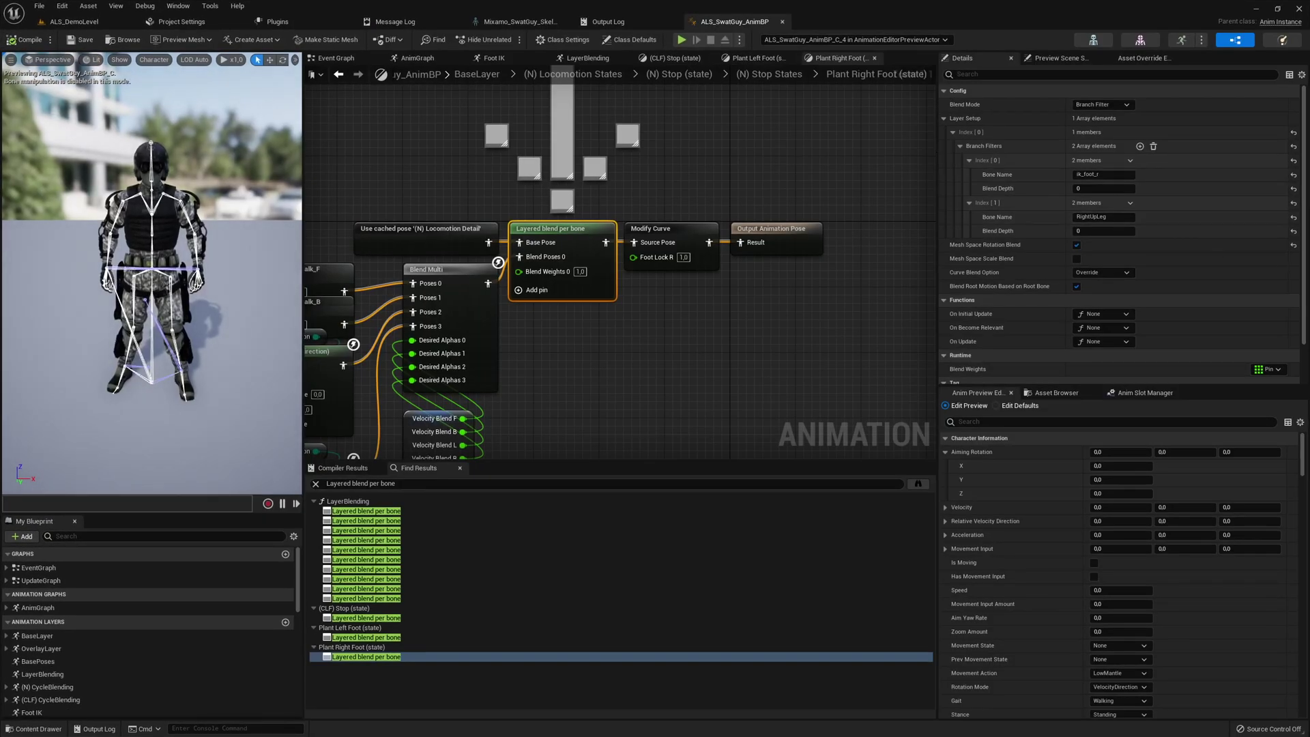